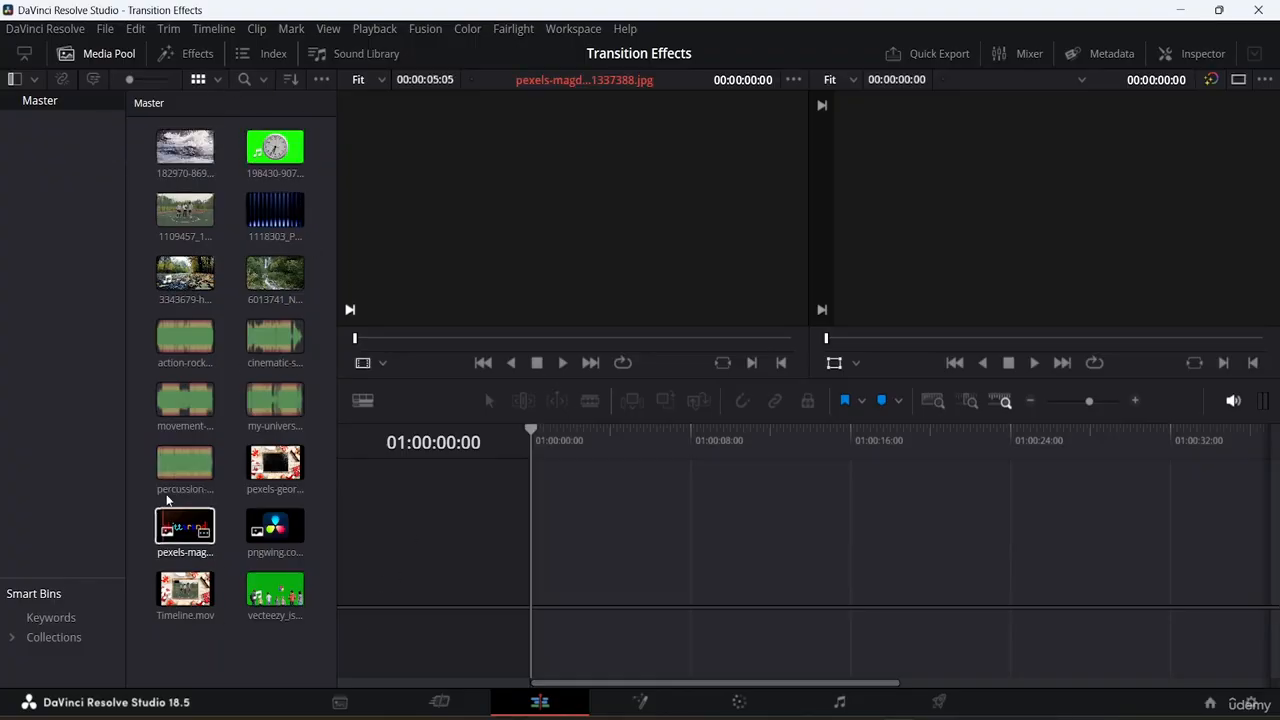
click(188, 145)
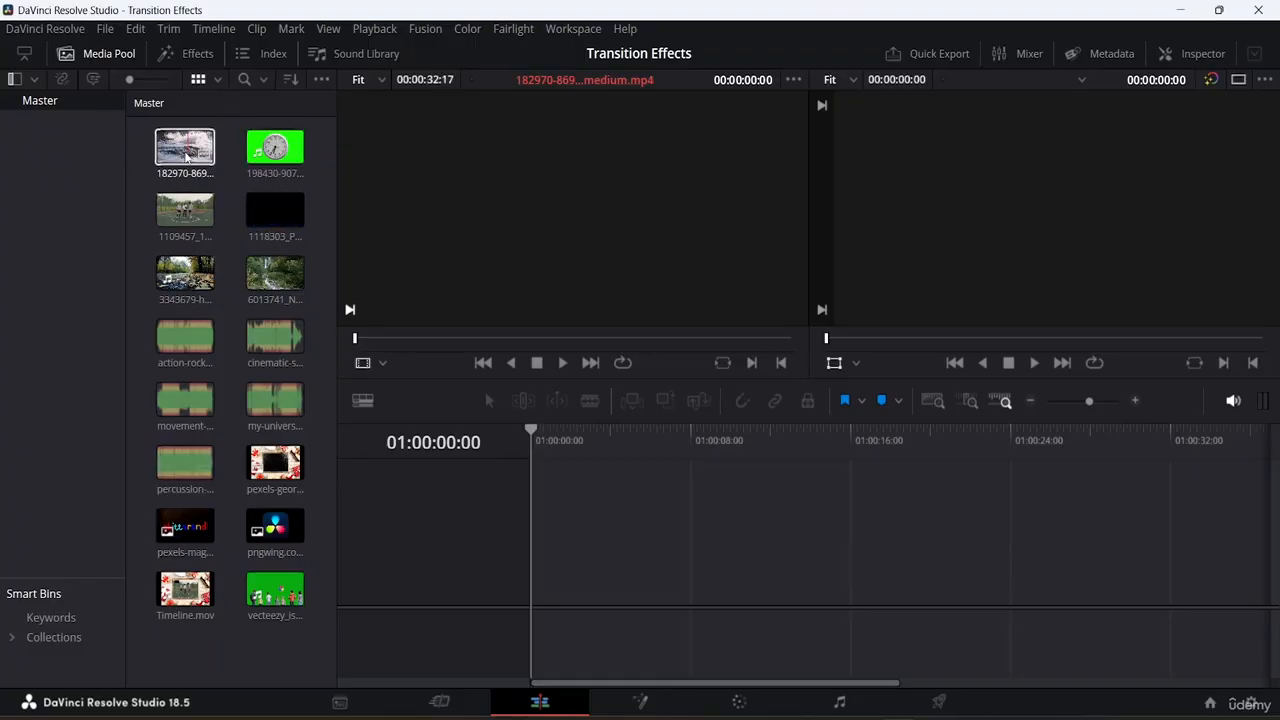
drag(185, 155, 612, 558)
drag(1176, 549, 774, 584)
Add the 6013741_Nature_Top View_River clip directly after the first clip and trim its end to about 17:07.
click(291, 279)
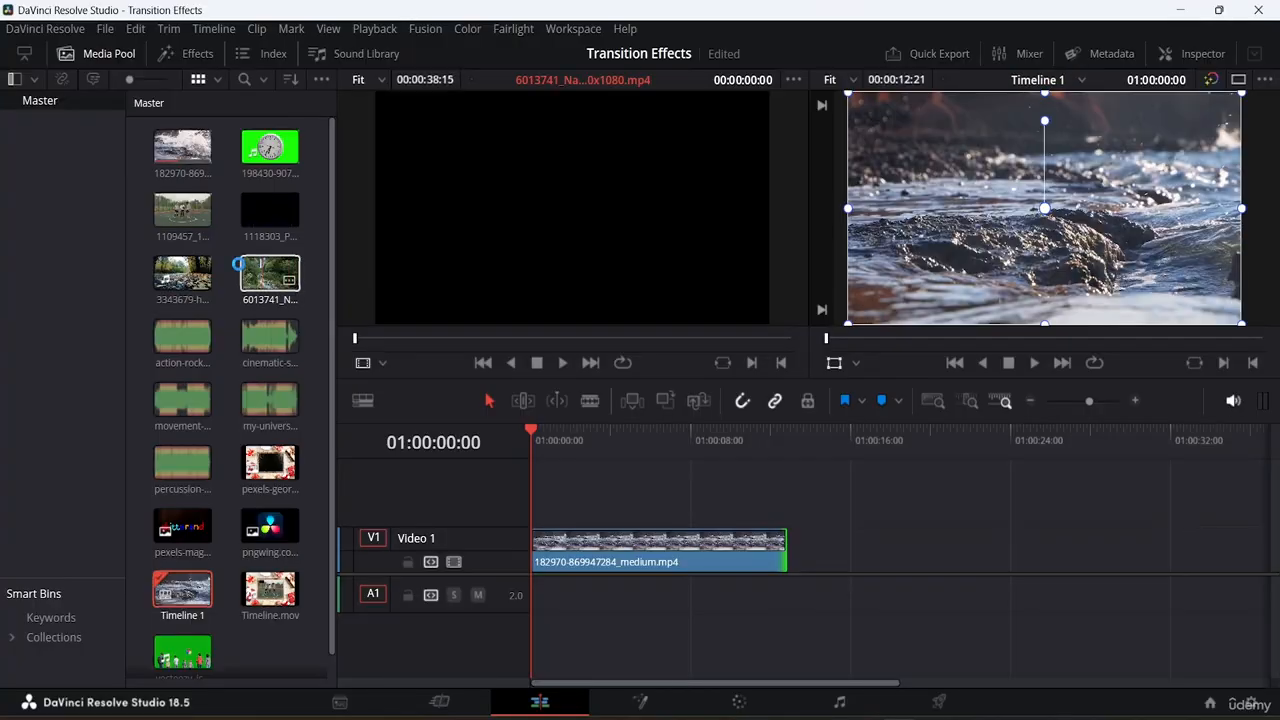
drag(558, 363, 789, 549)
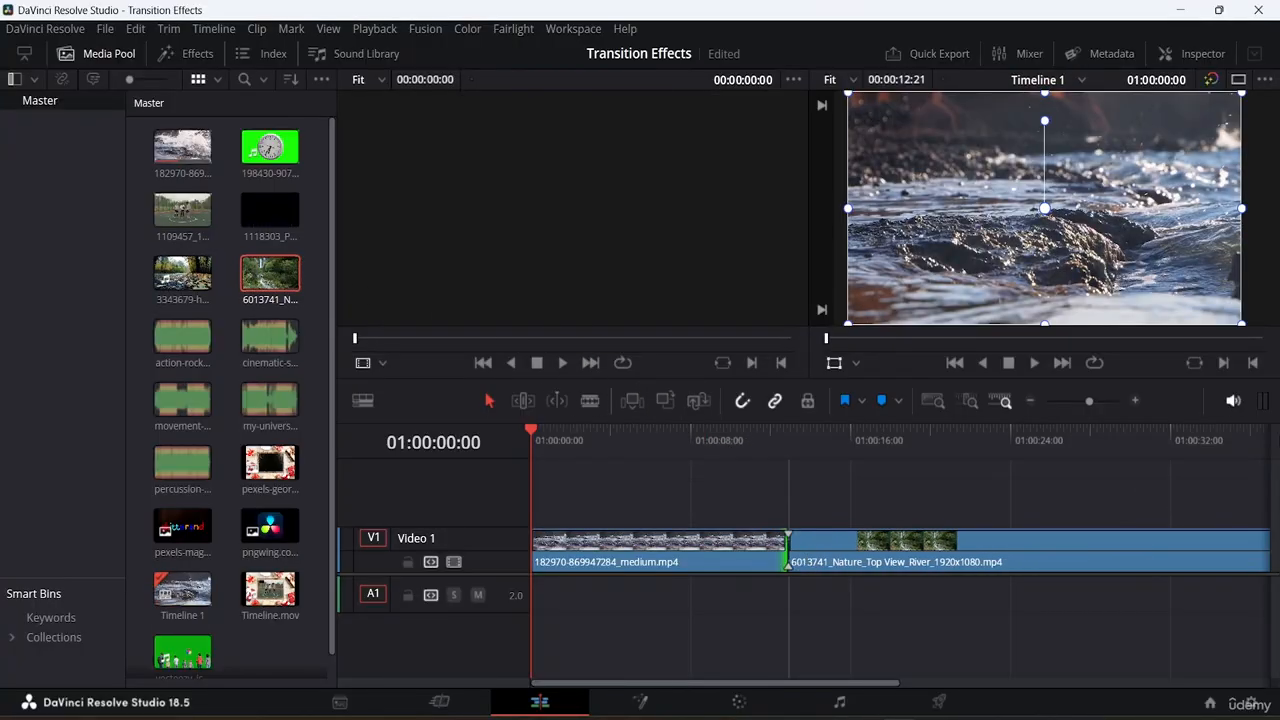
click(1236, 552)
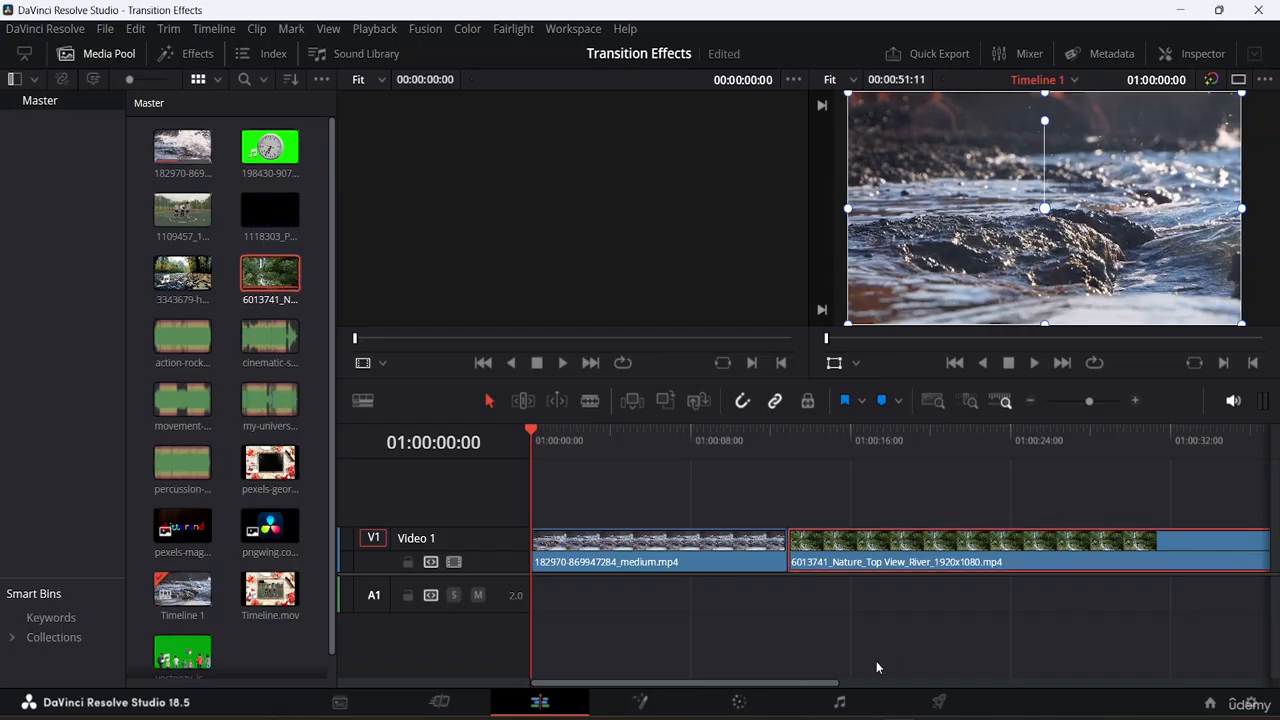
drag(737, 684, 981, 690)
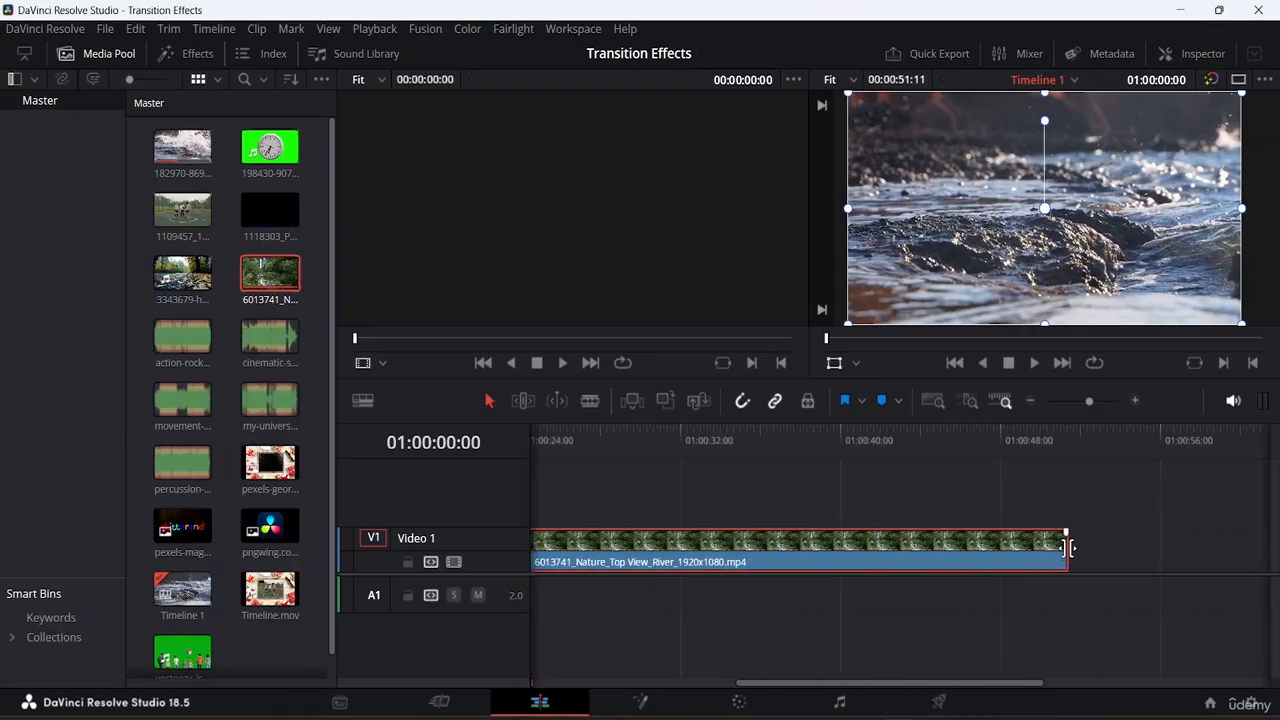
drag(1062, 550, 639, 567)
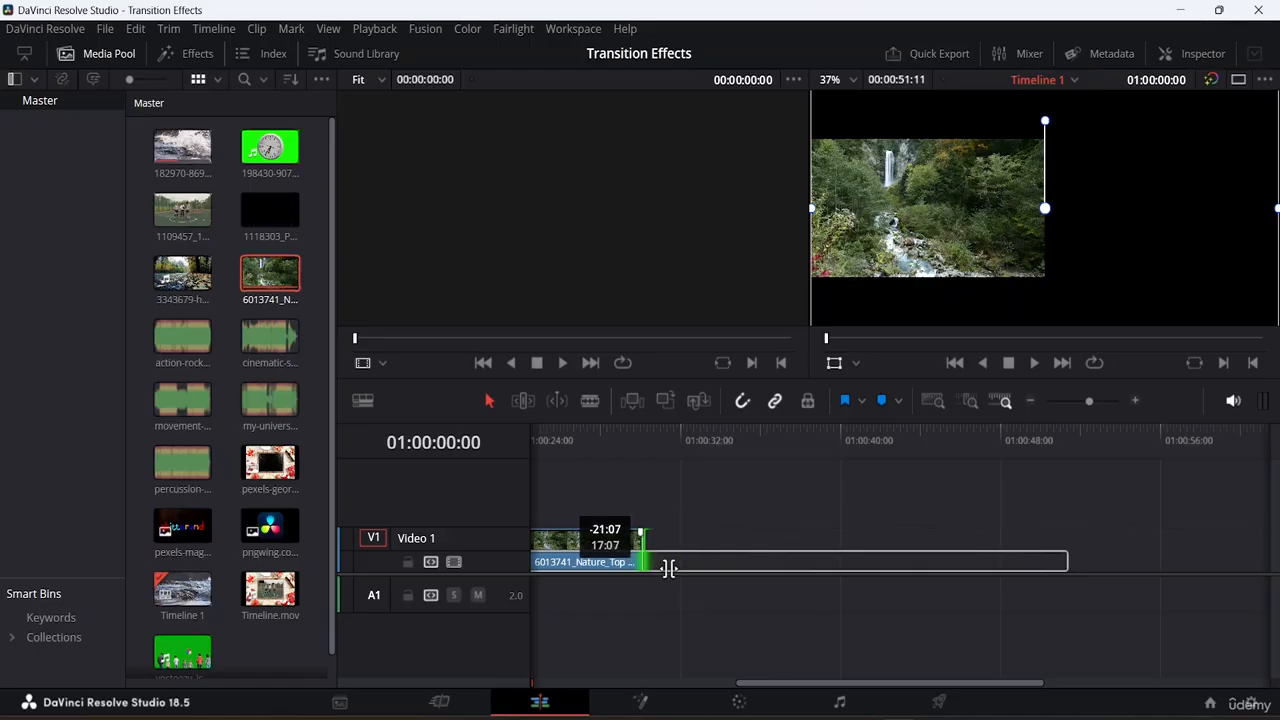
drag(844, 684, 238, 653)
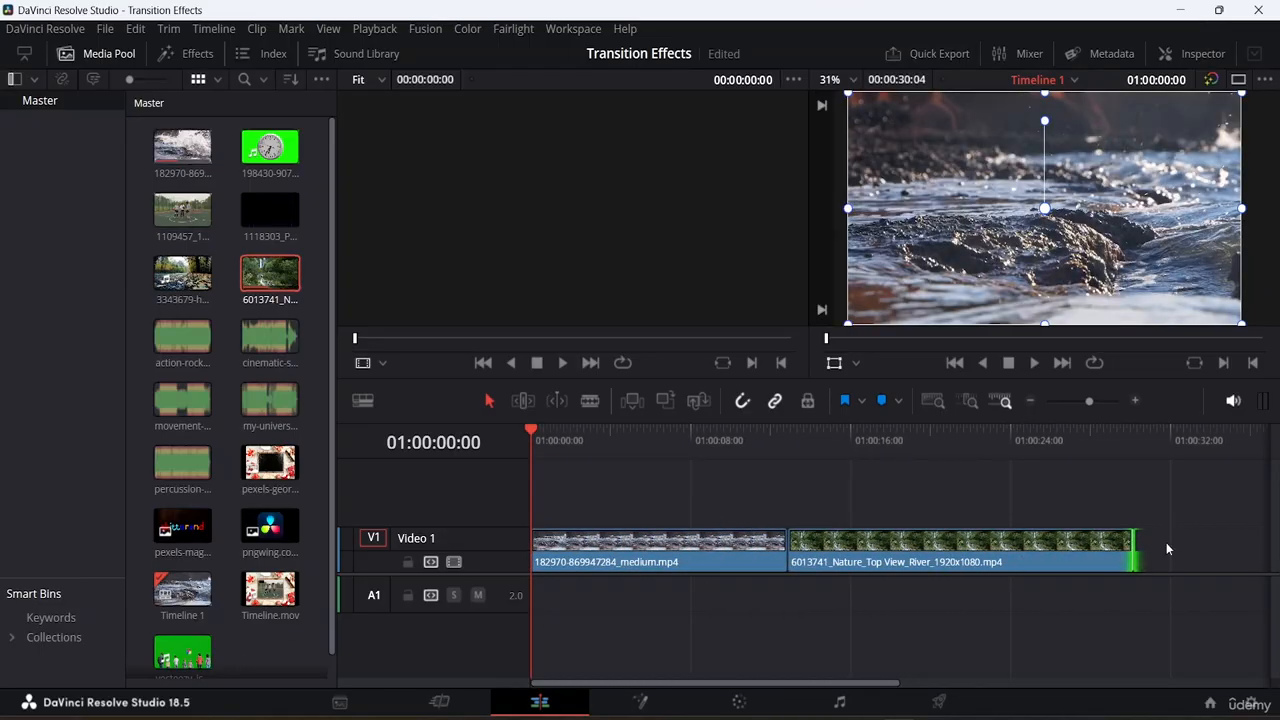
click(1099, 558)
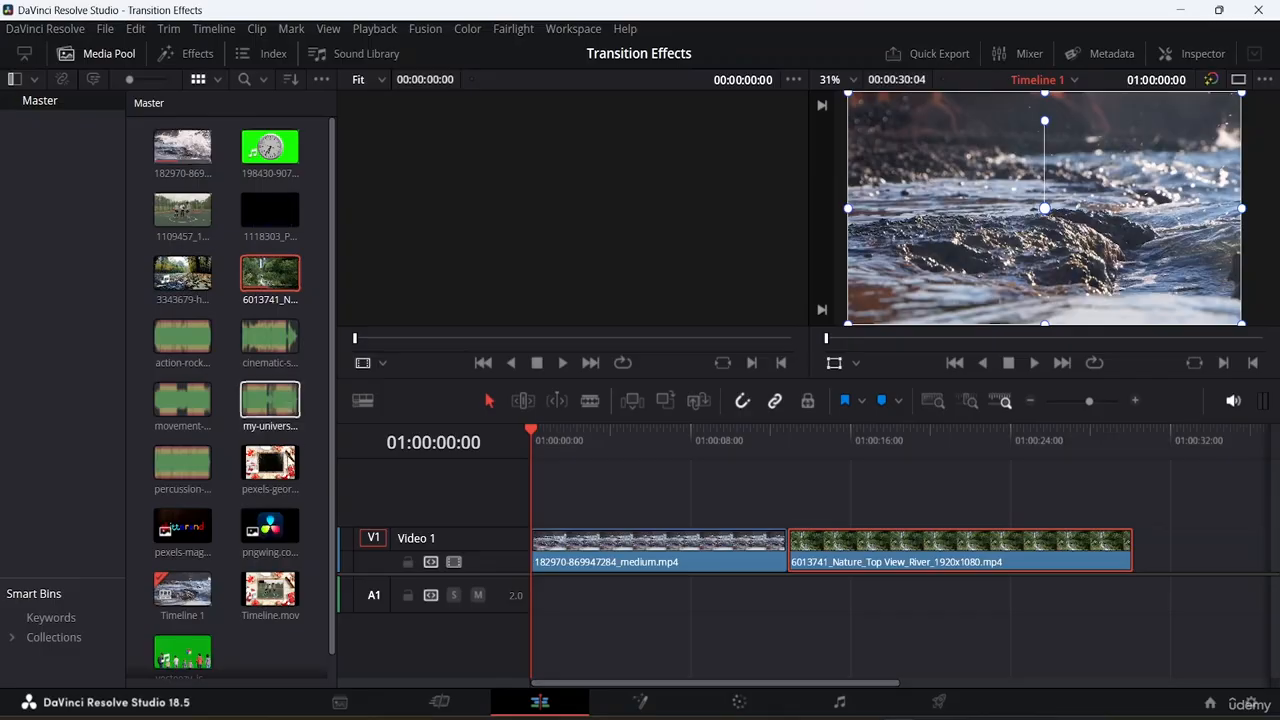
Add the 1109457_1080p_Competition clip after the river clip and trim about two seconds off its end.
click(270, 522)
scroll(287, 140, down, 1)
click(288, 106)
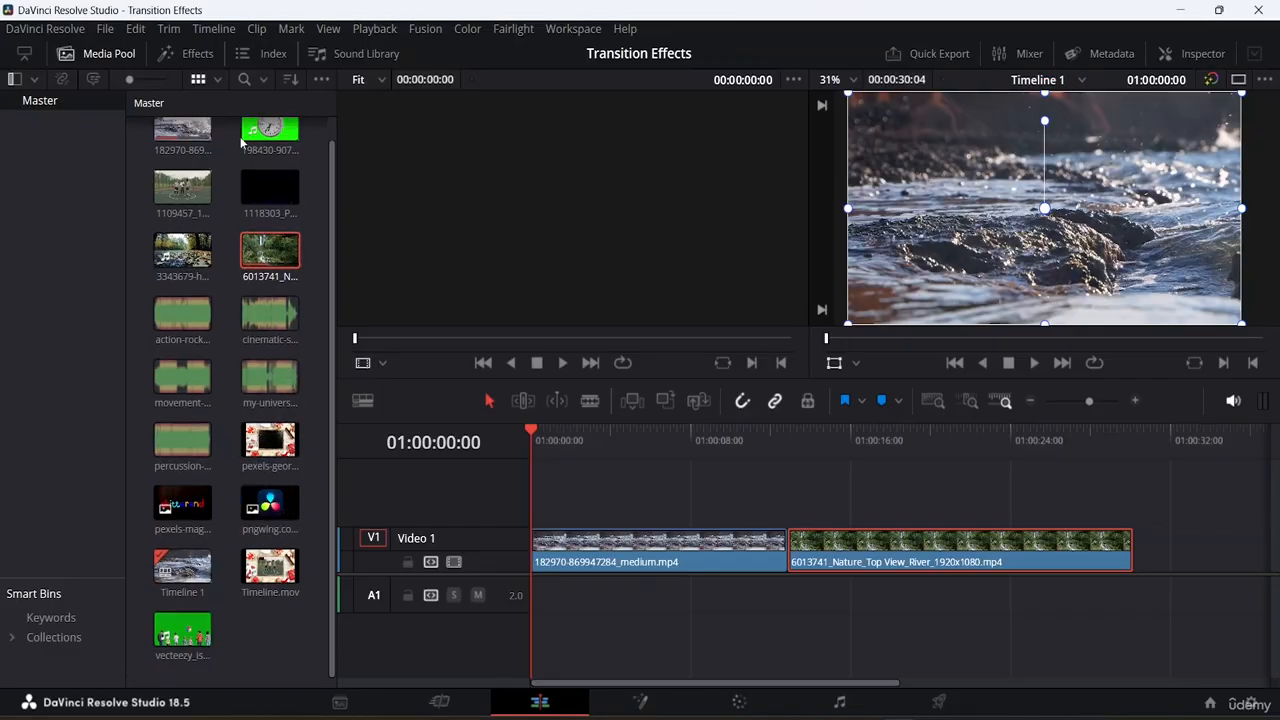
scroll(224, 205, up, 1)
click(188, 212)
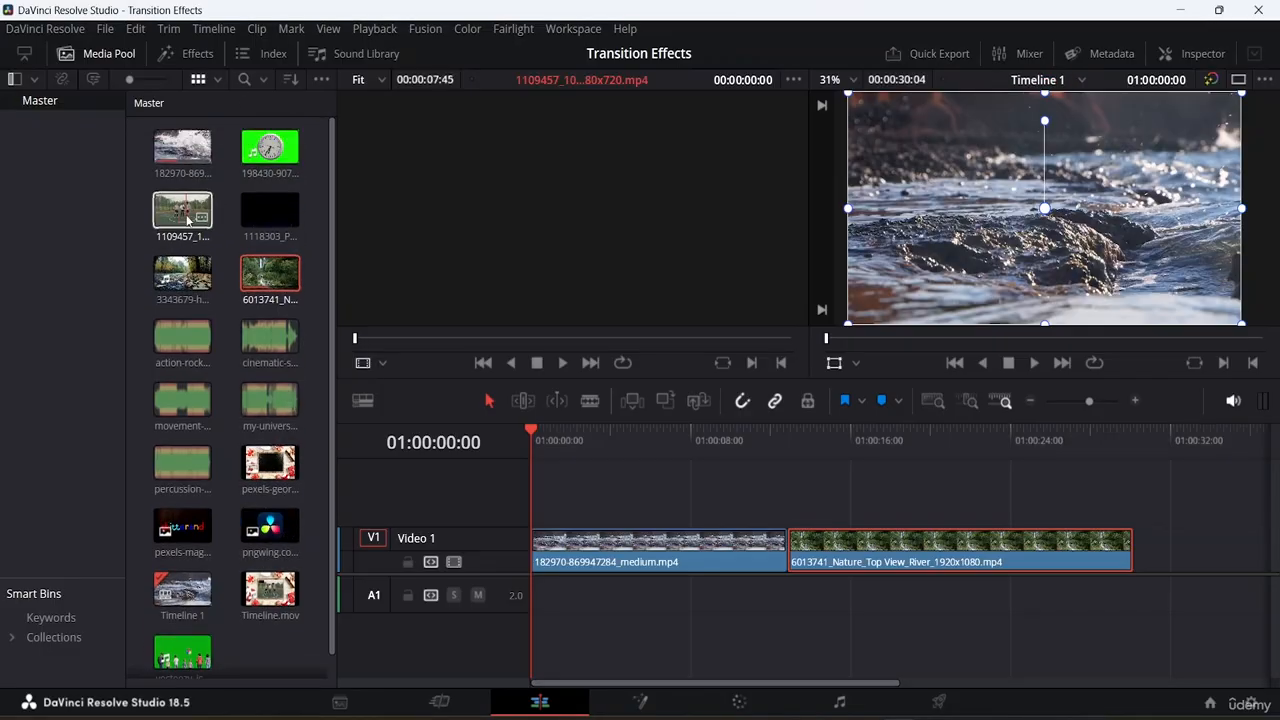
drag(190, 214, 1136, 550)
drag(736, 692, 983, 689)
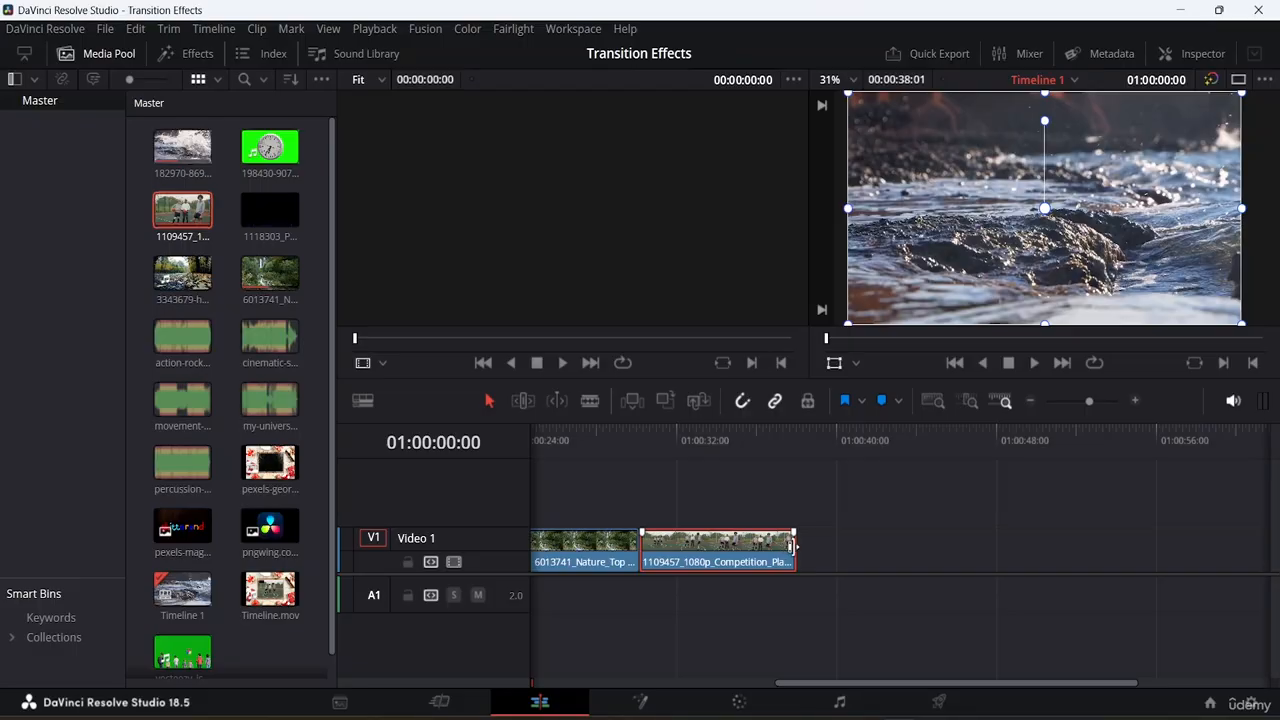
drag(794, 547, 755, 547)
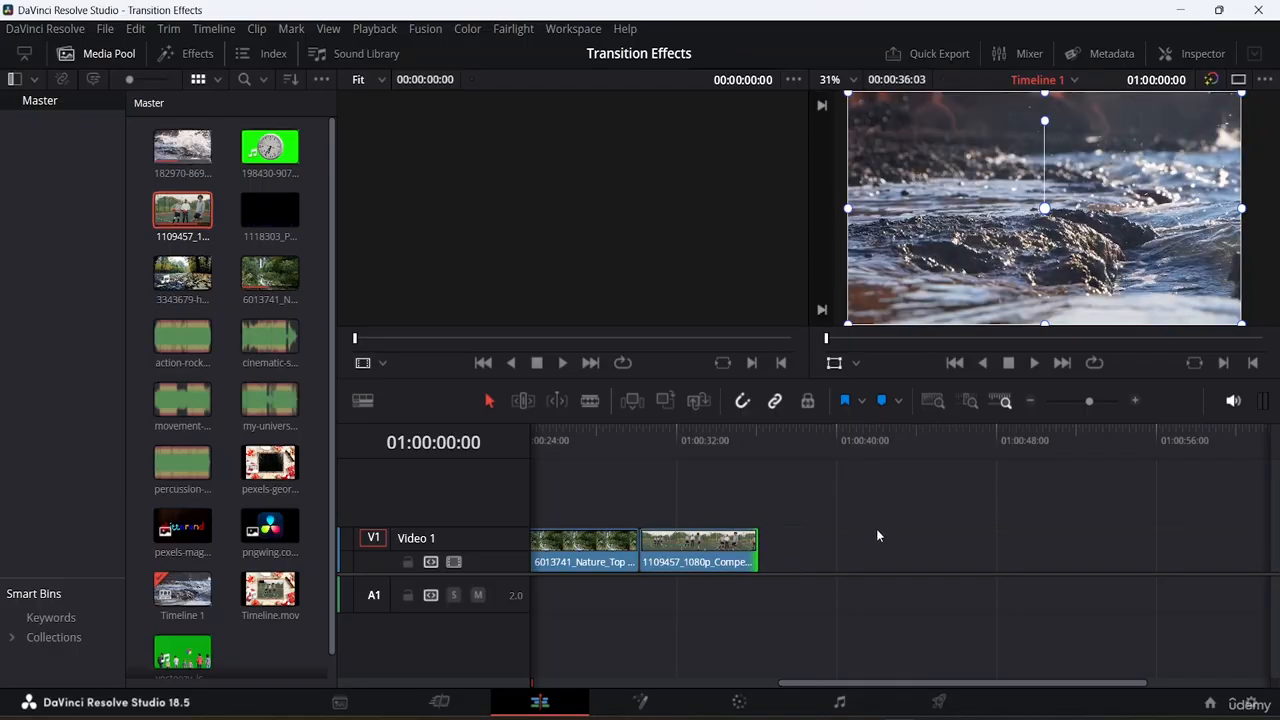
click(935, 401)
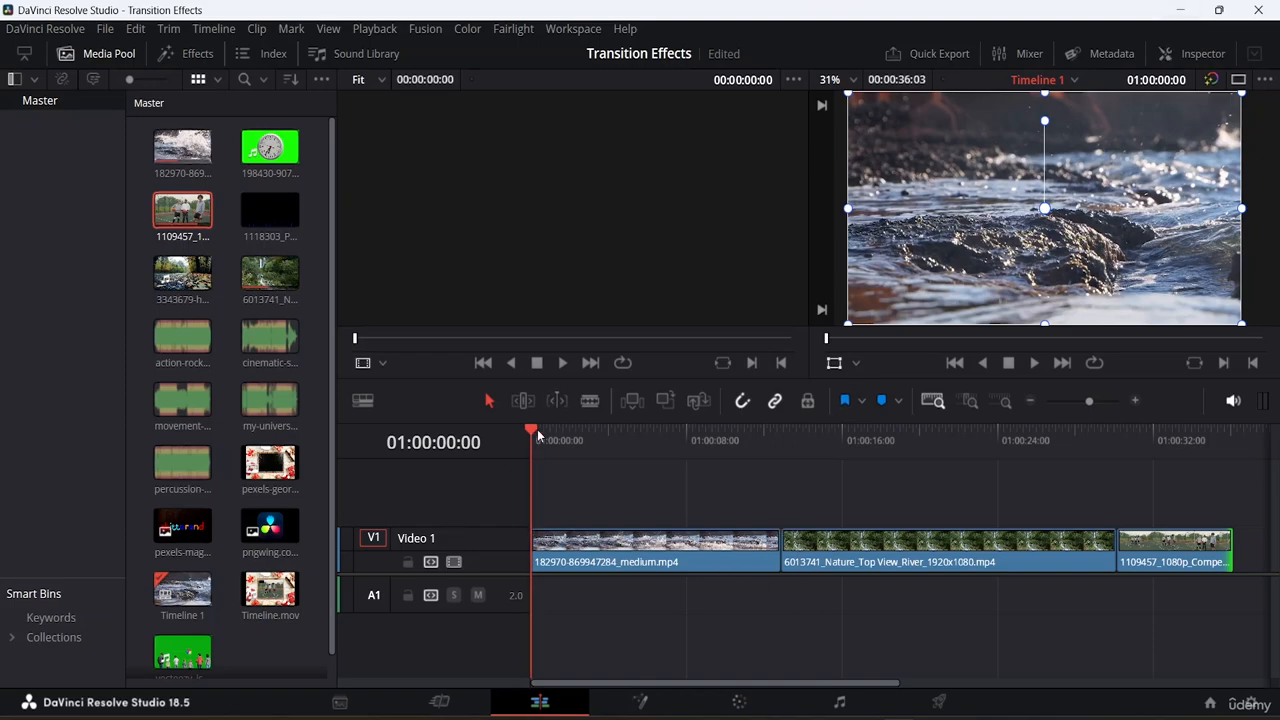
Play the timeline twice across the cut between the first and second clips, starting from 01:00:10:21.
drag(537, 435, 743, 474)
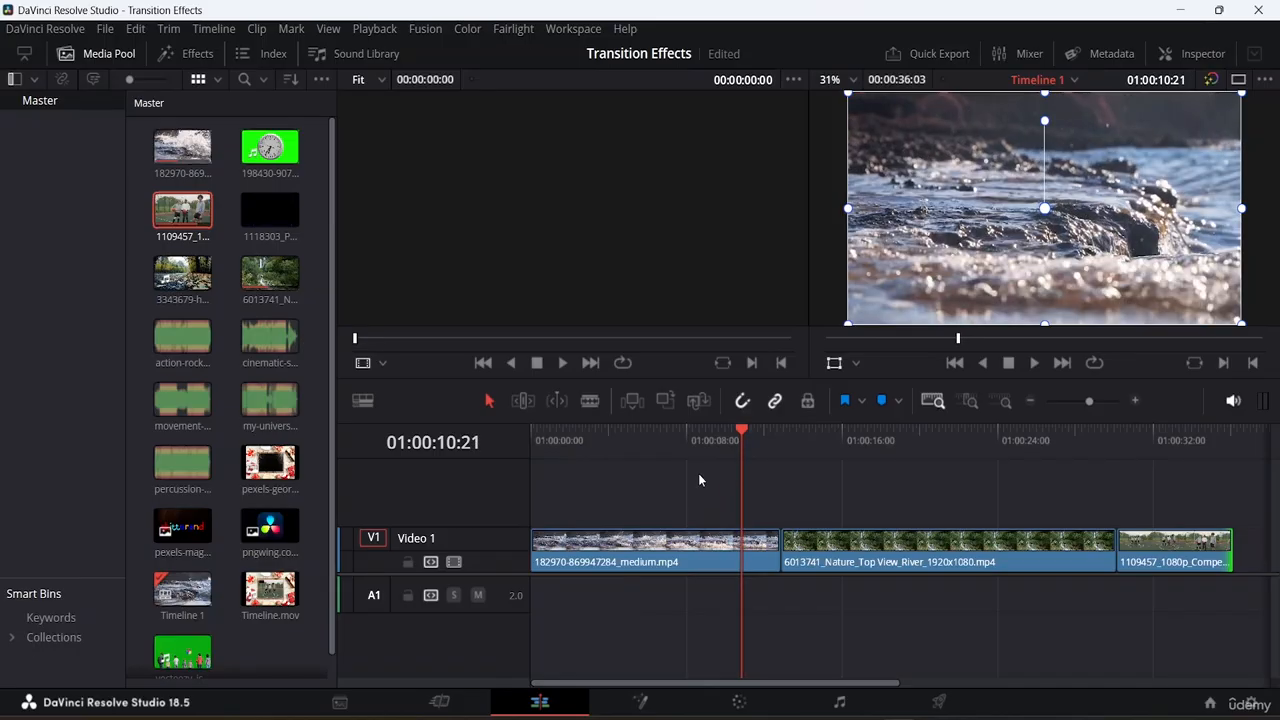
key(space)
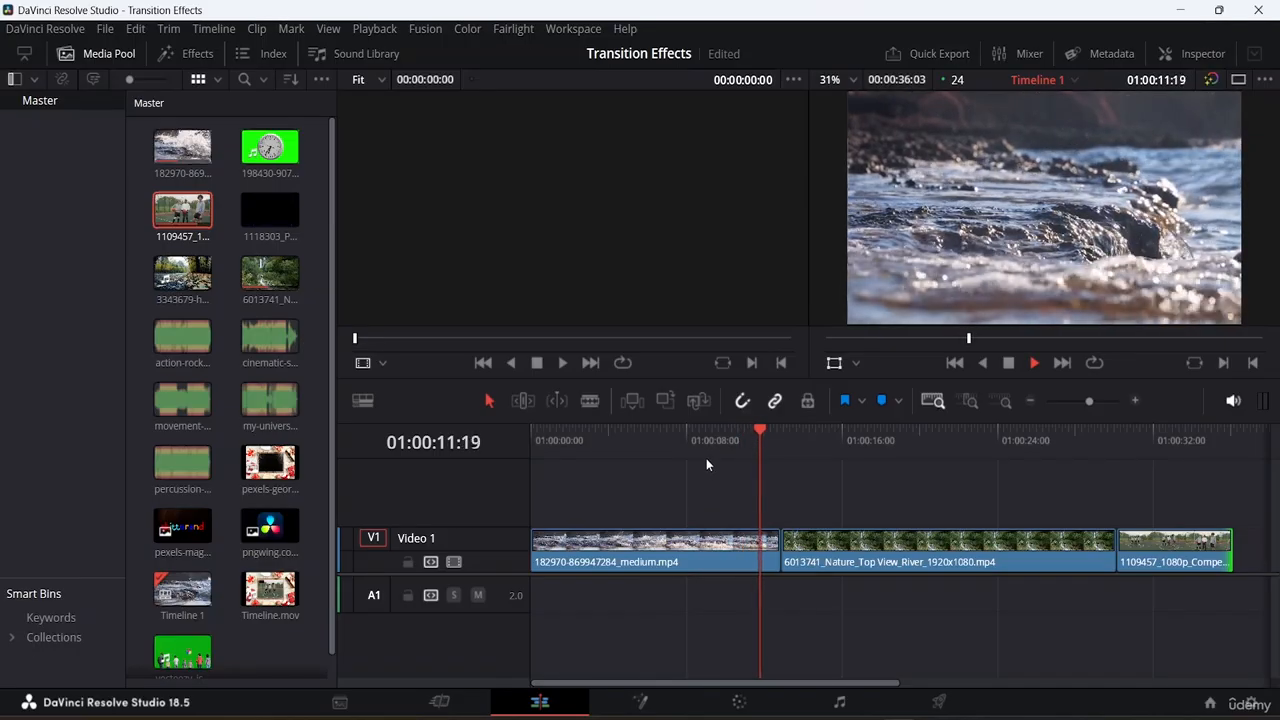
key(space)
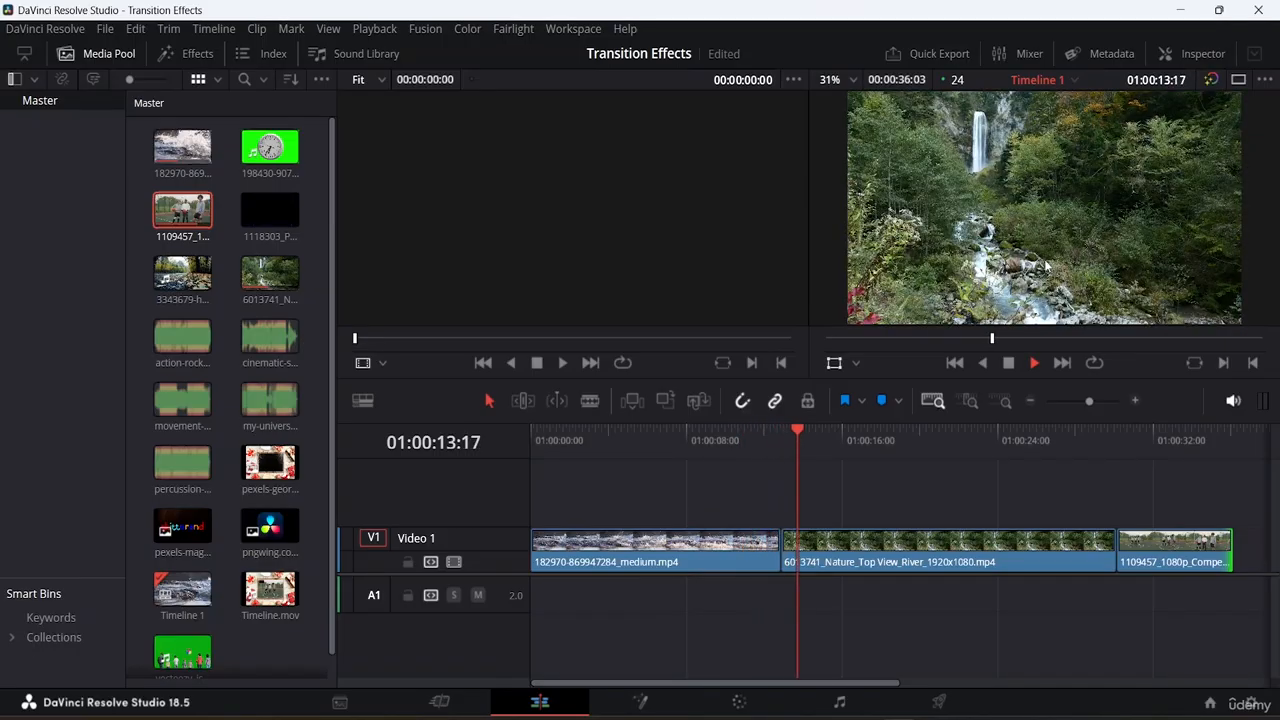
drag(798, 435, 741, 434)
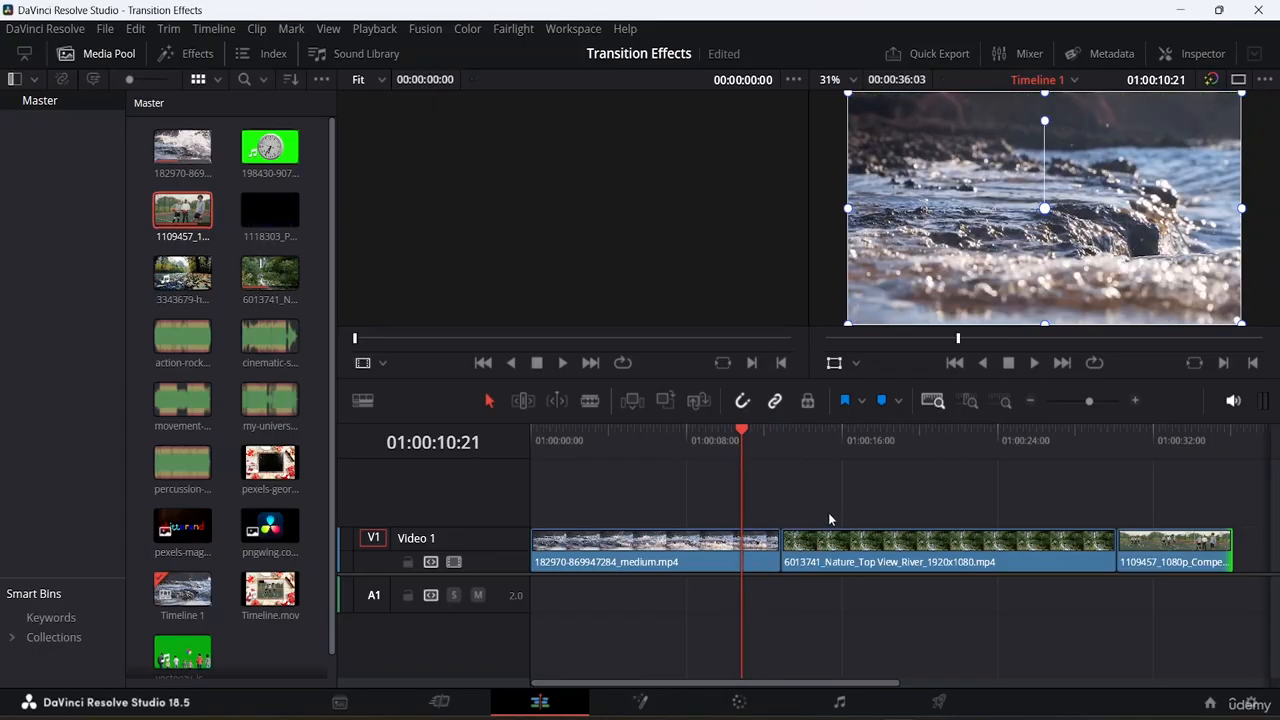
key(space)
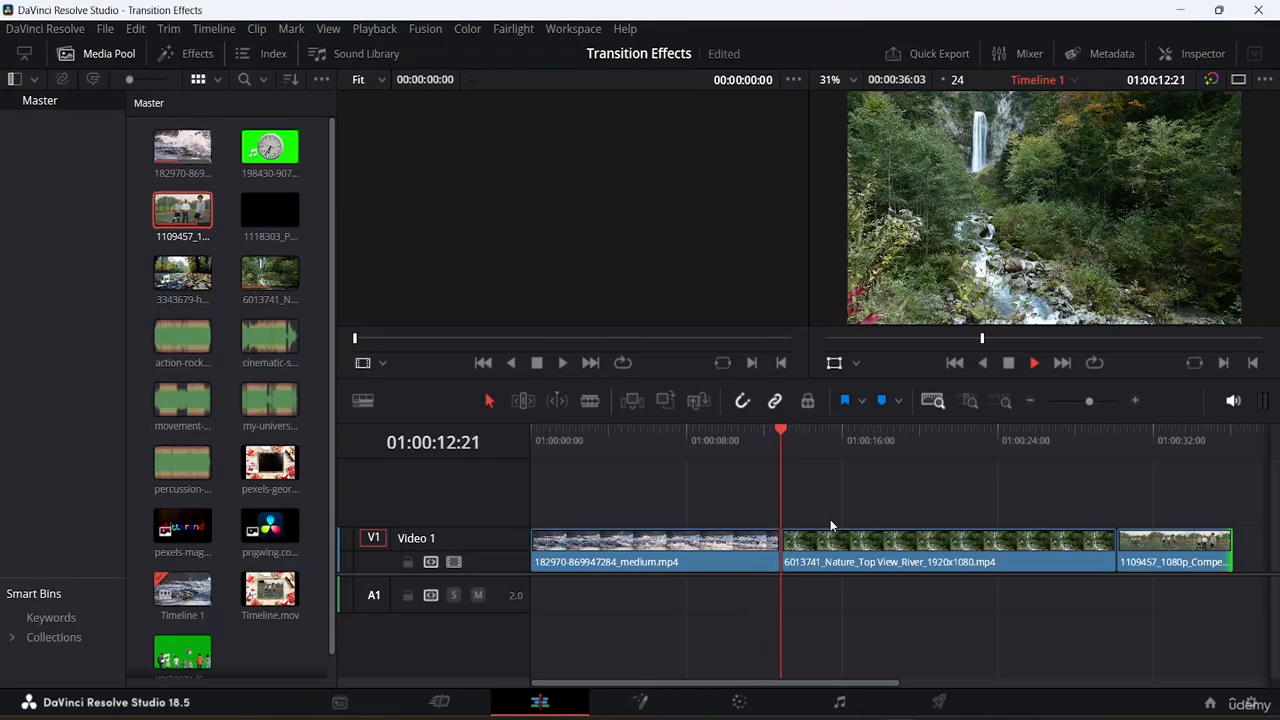
key(space)
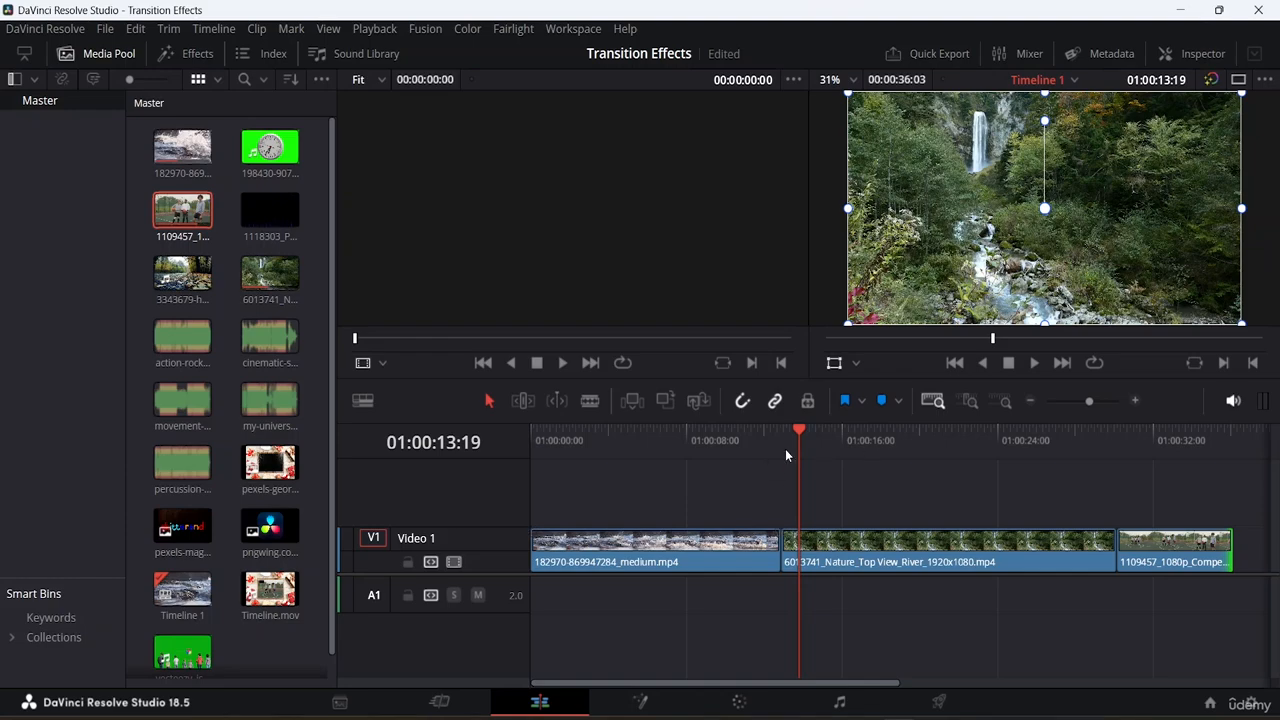
drag(800, 435, 708, 455)
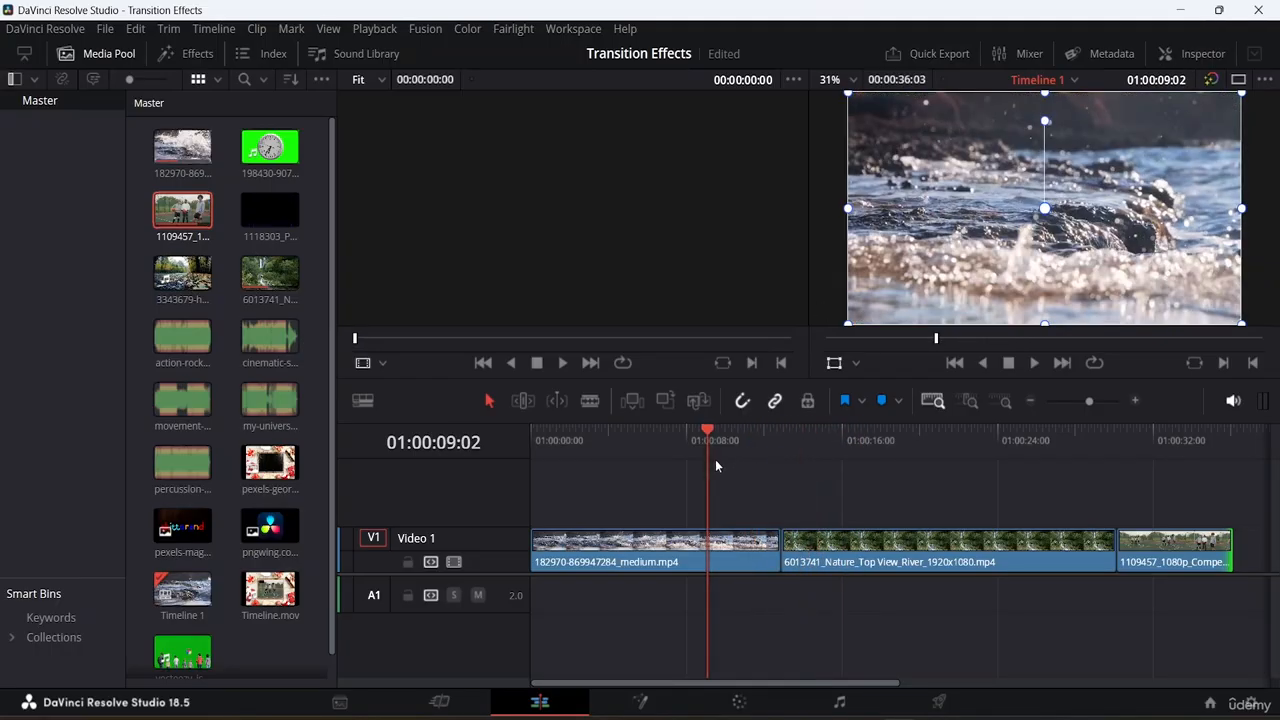
Show the Video Transitions in the effects library and examine its categories from Dissolve to Resolve FX Transitions.
click(772, 545)
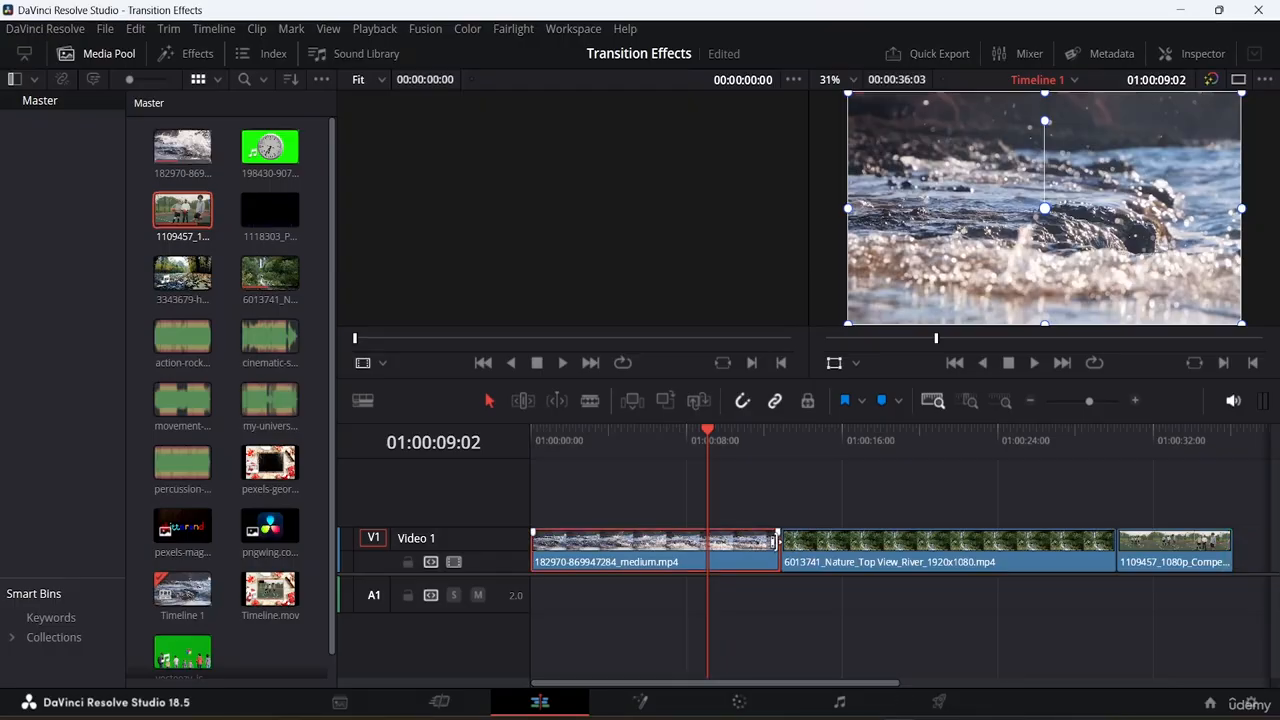
click(104, 54)
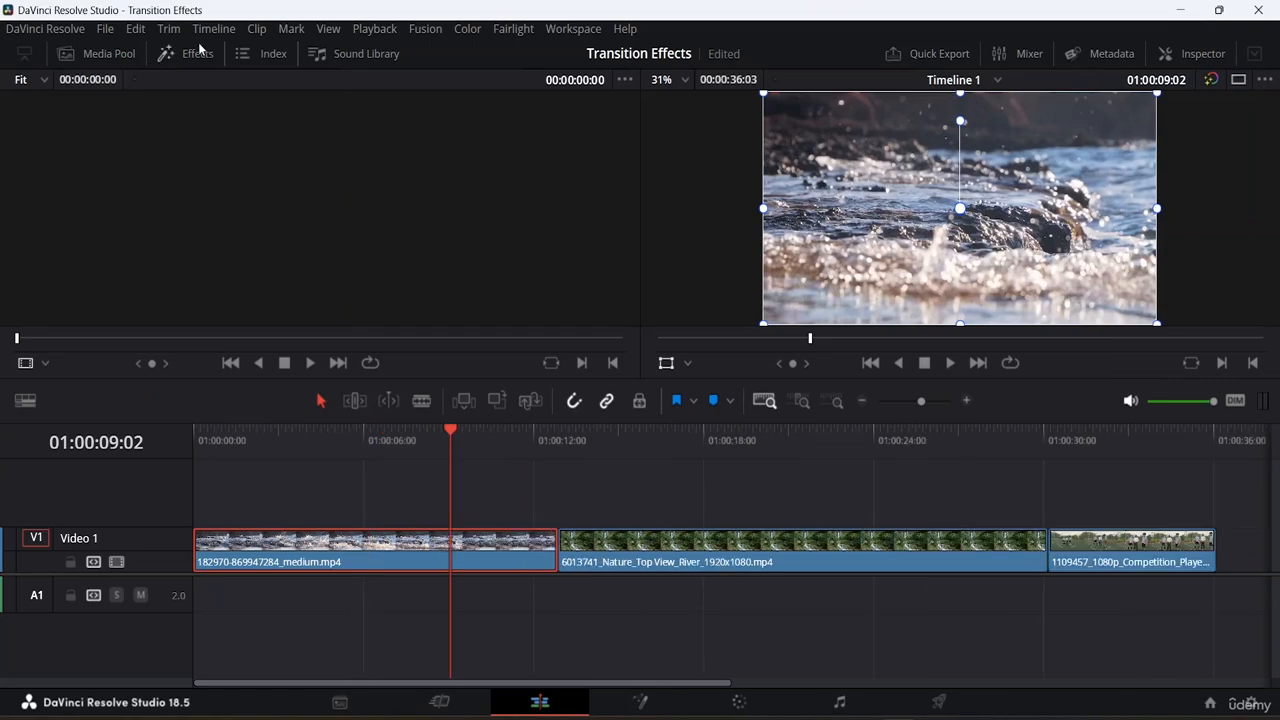
click(185, 54)
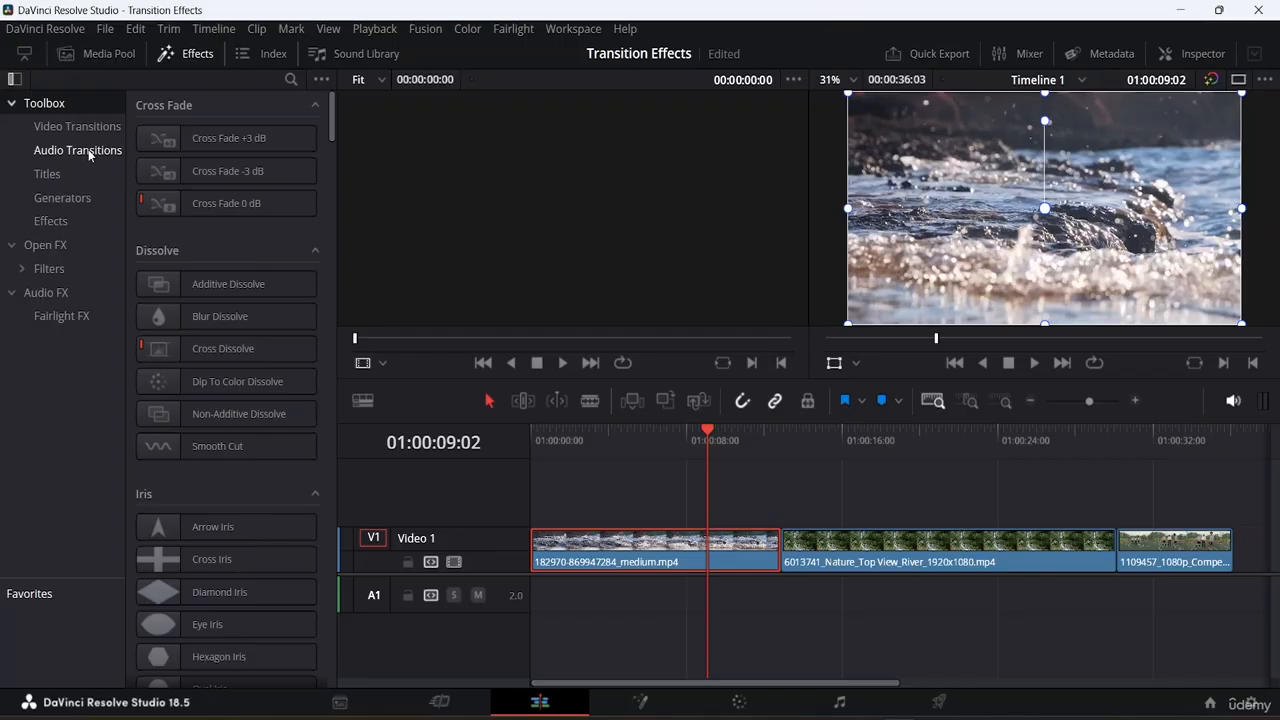
click(86, 126)
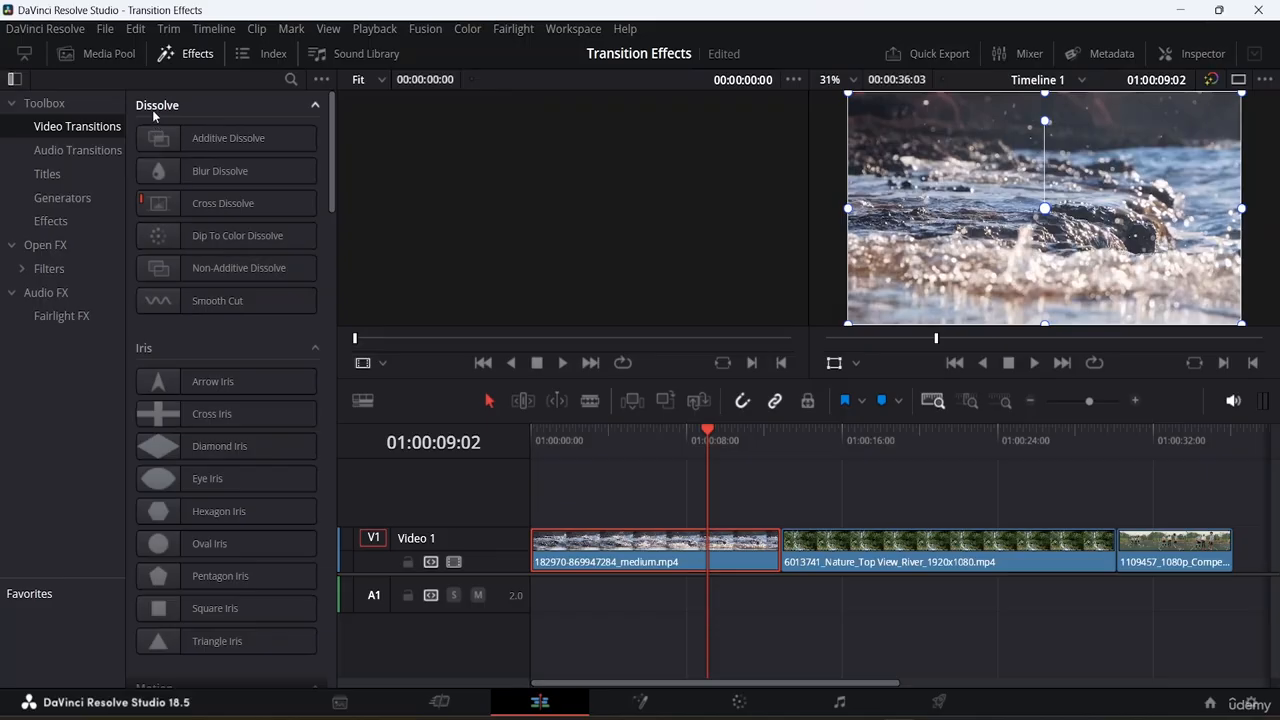
scroll(200, 372, down, 5)
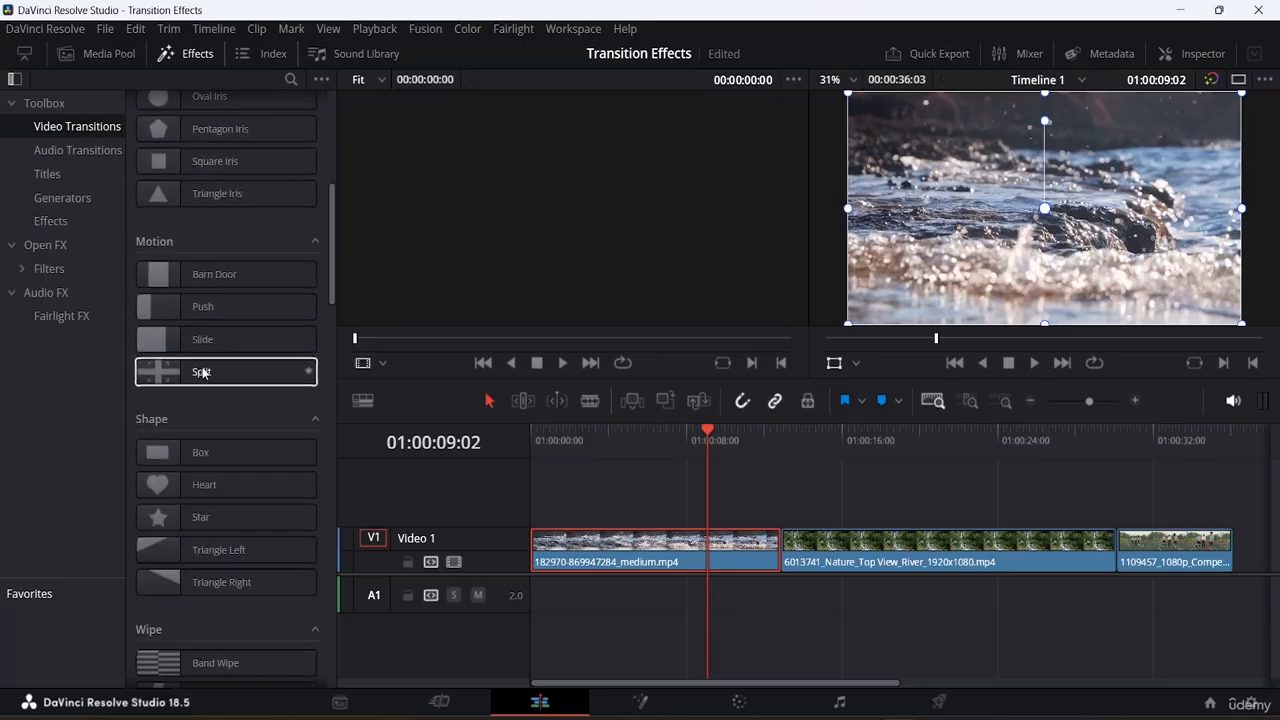
scroll(202, 372, down, 2)
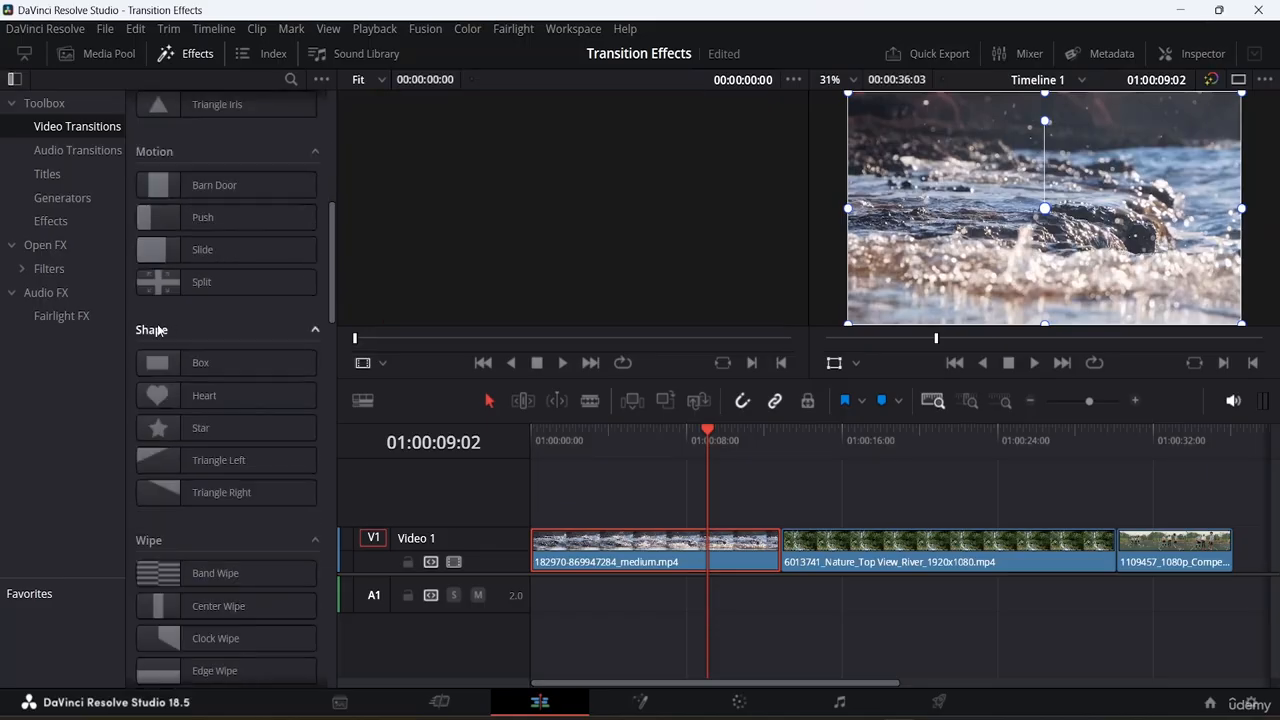
scroll(200, 400, down, 6)
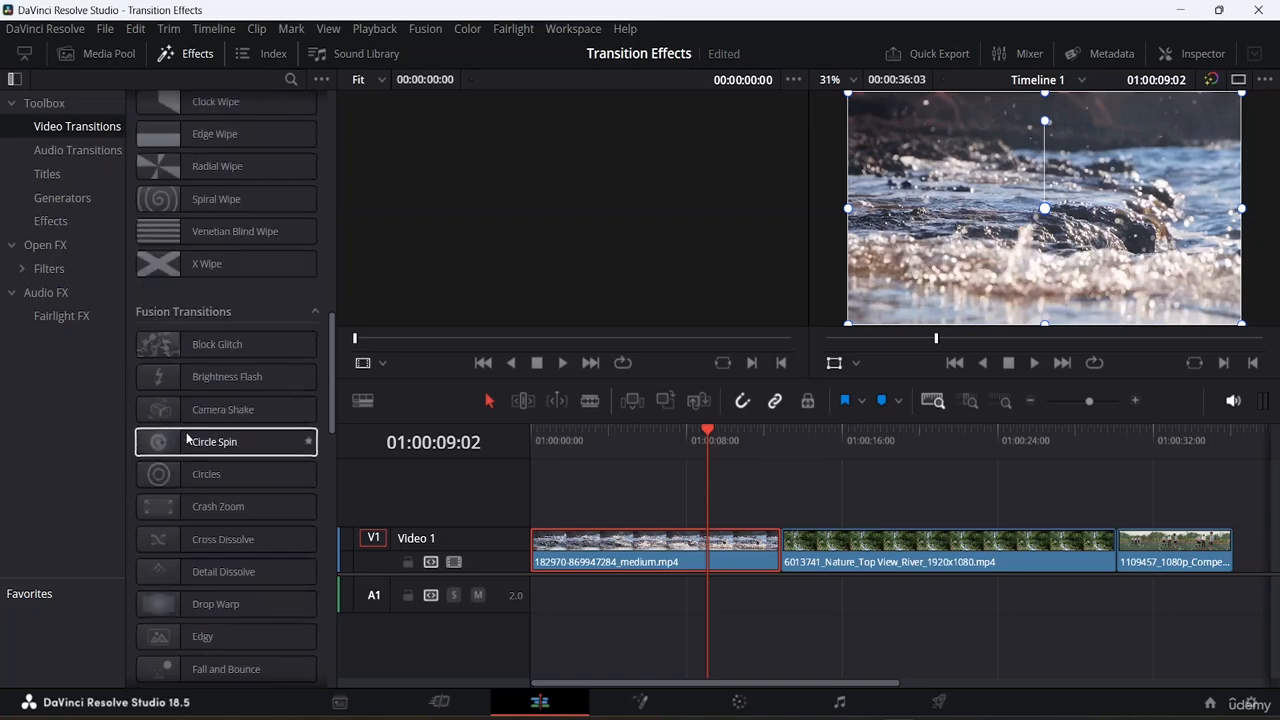
scroll(190, 440, down, 6)
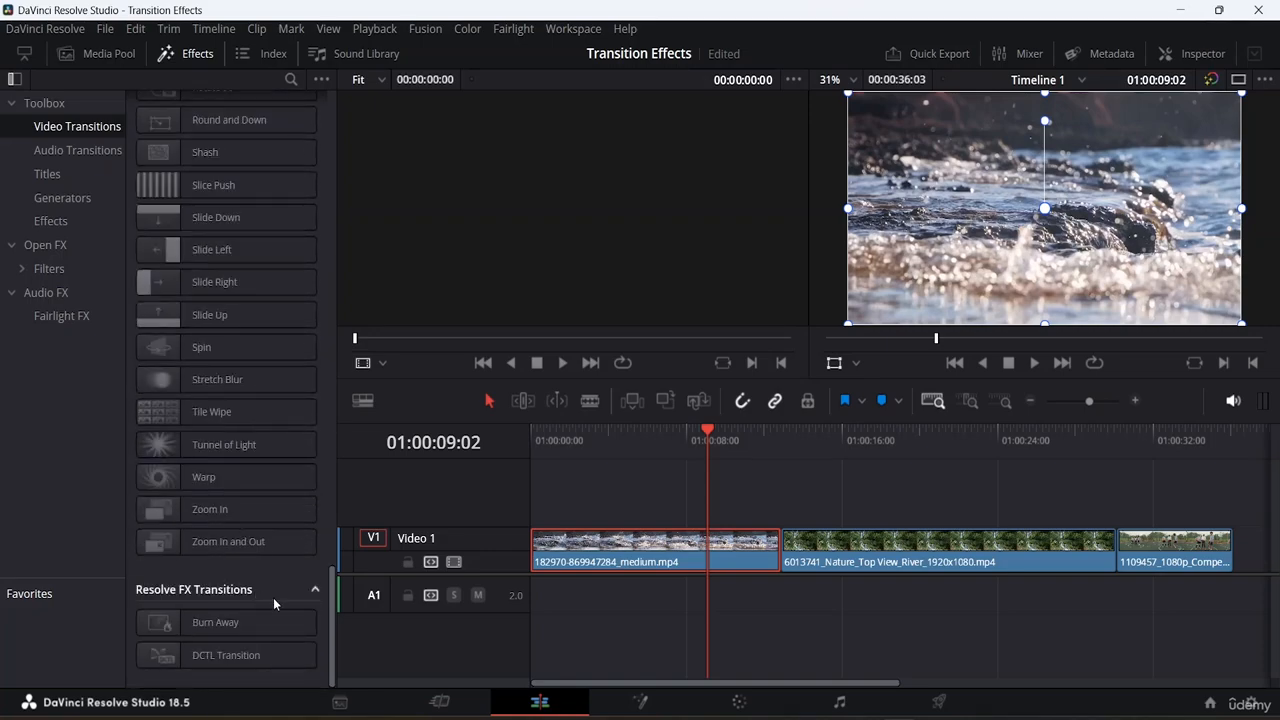
scroll(273, 597, up, 15)
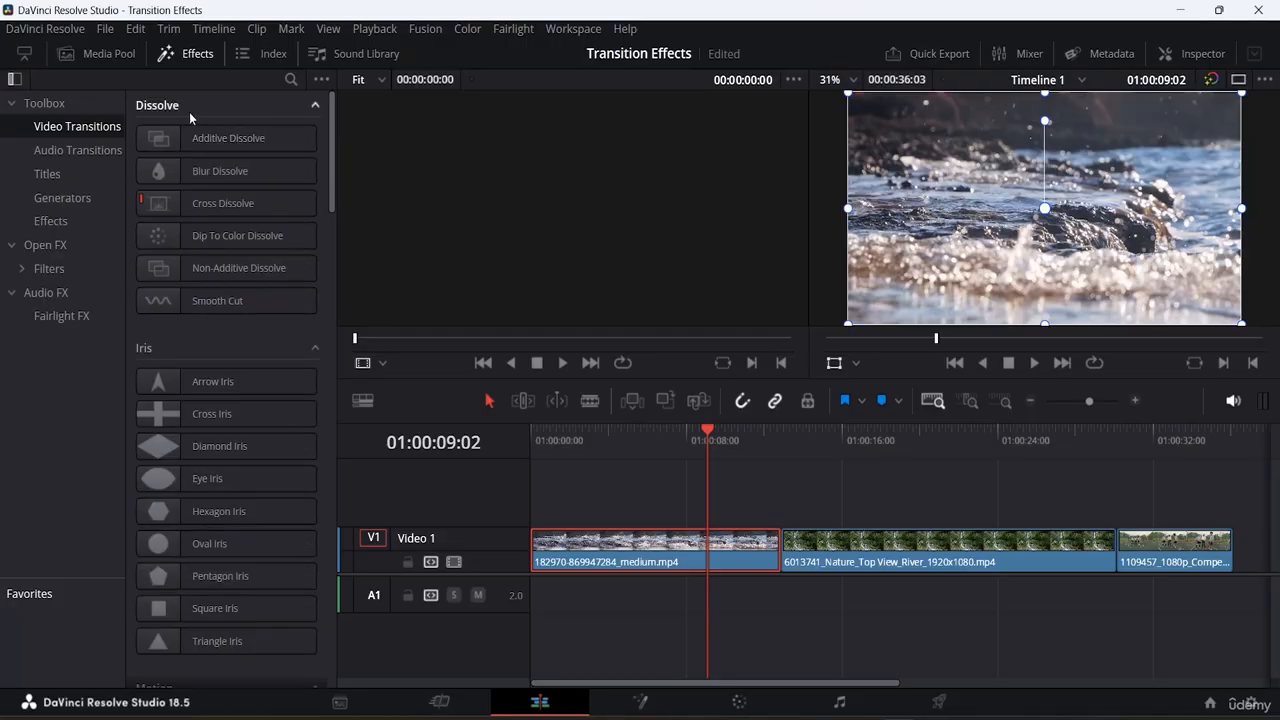
Select the Additive Dissolve transition and move the playhead to the cut between the first two clips at 01:00:12:21.
click(266, 140)
click(234, 137)
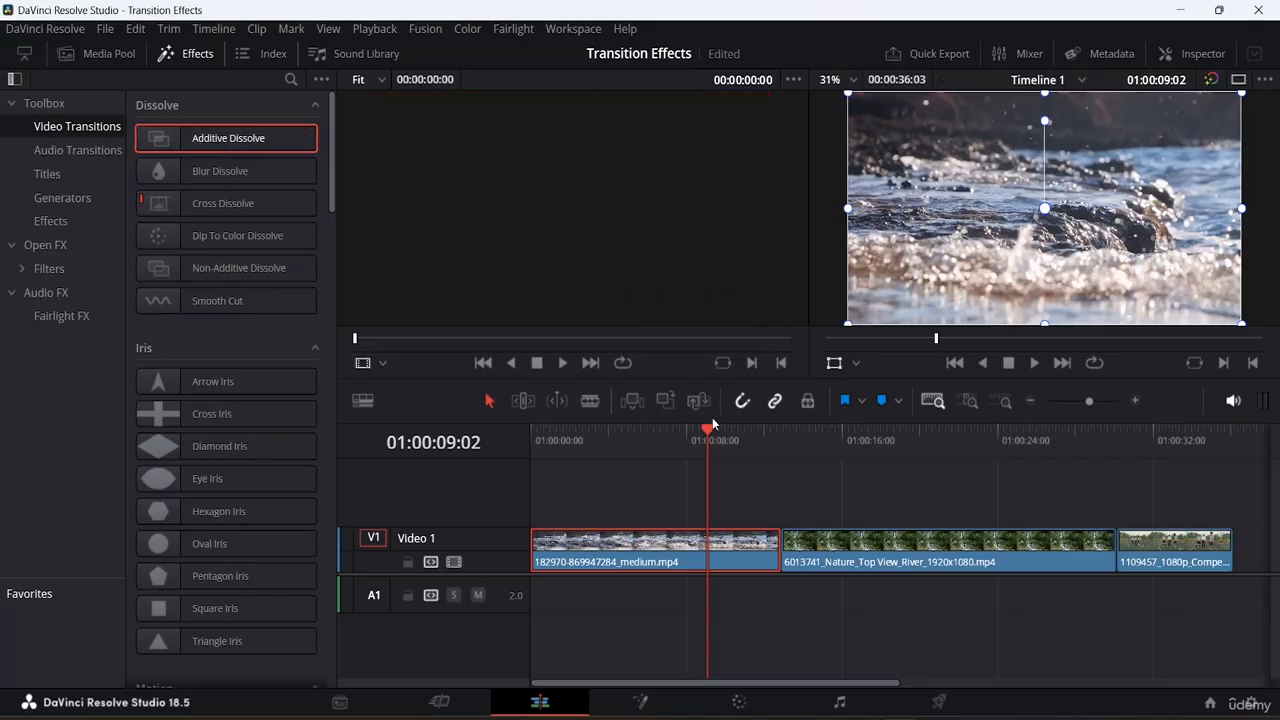
drag(704, 436, 784, 443)
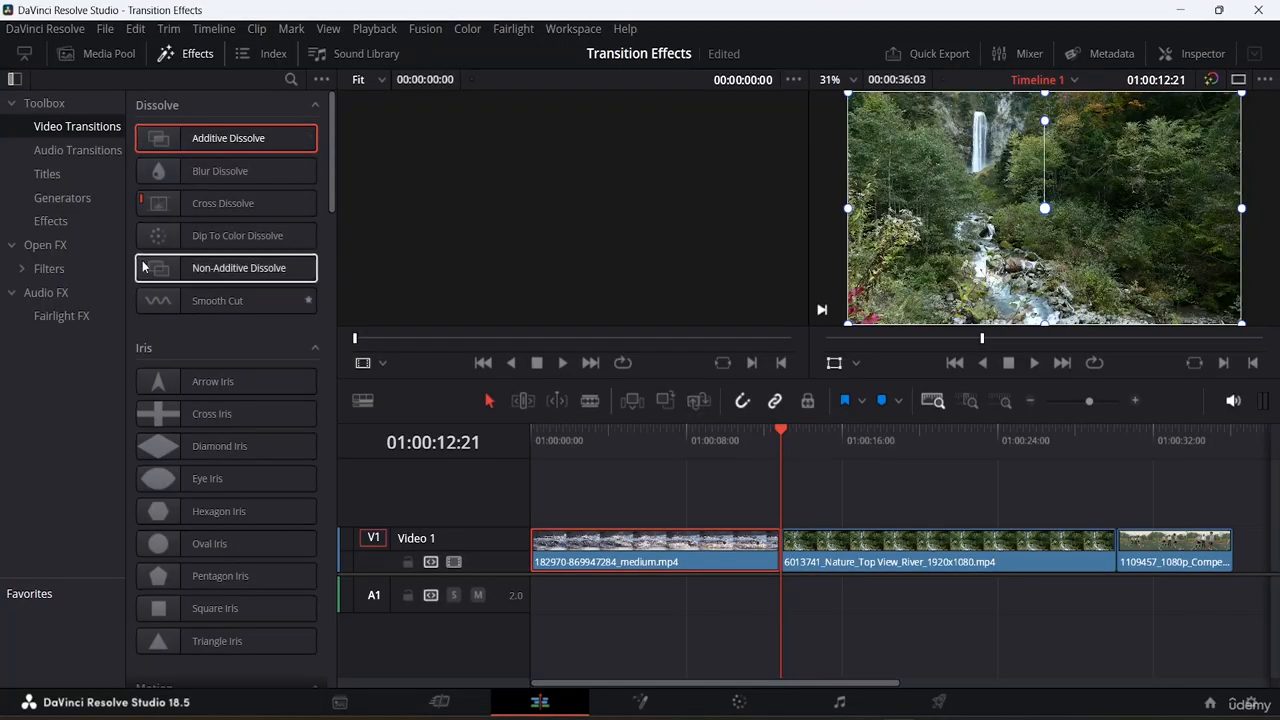
Select the Blur Dissolve and show the Cross Dissolve length options at the cut between the river and Competition clips.
click(214, 170)
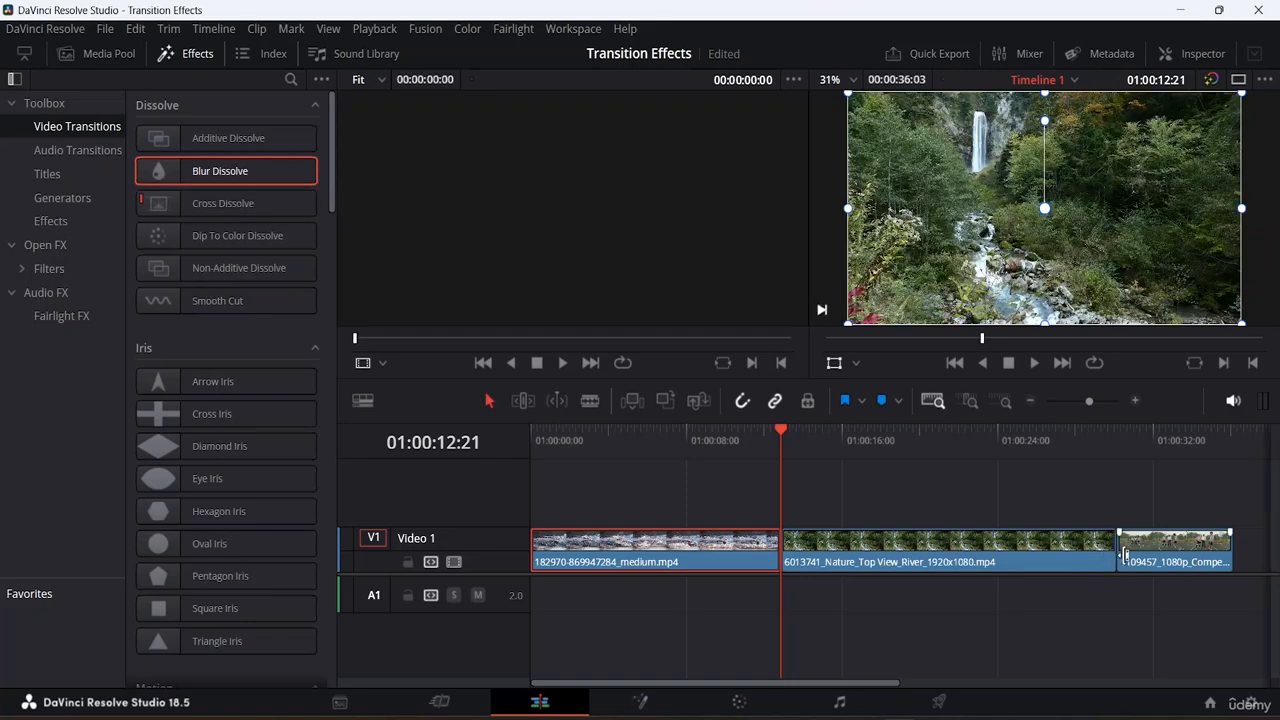
click(1118, 553)
right_click(1118, 553)
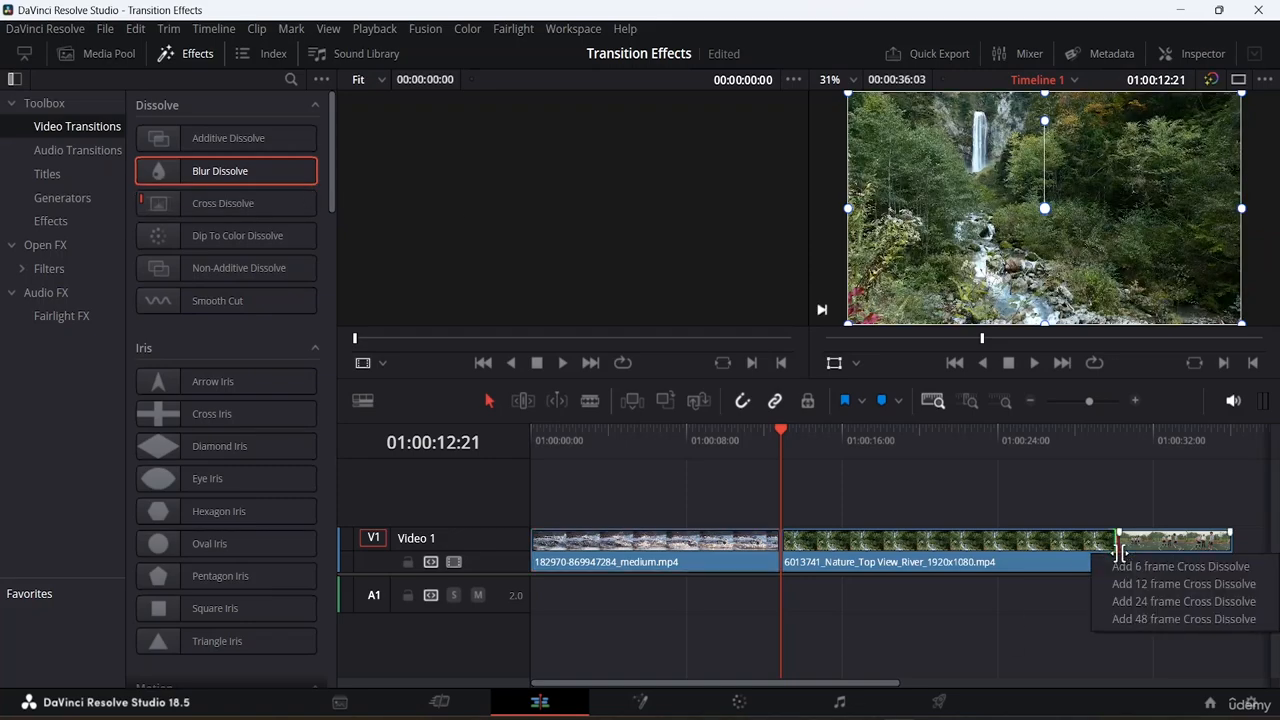
click(1103, 484)
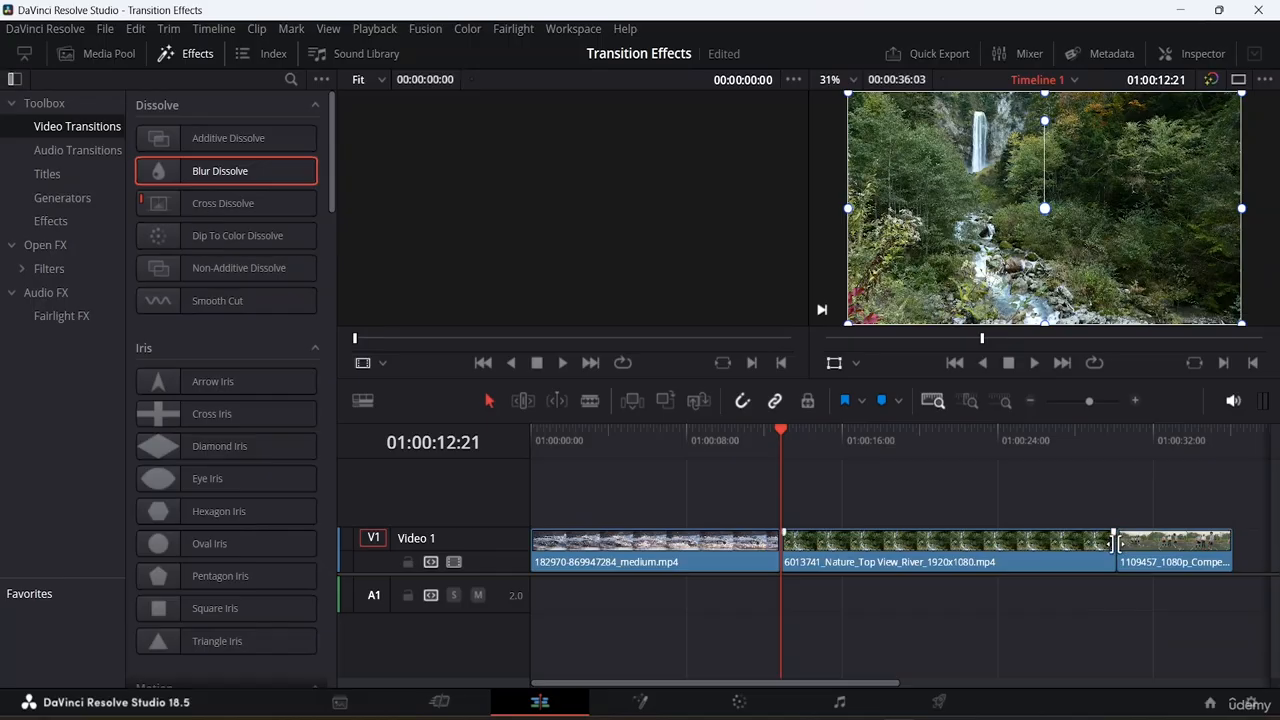
click(1115, 544)
right_click(1117, 545)
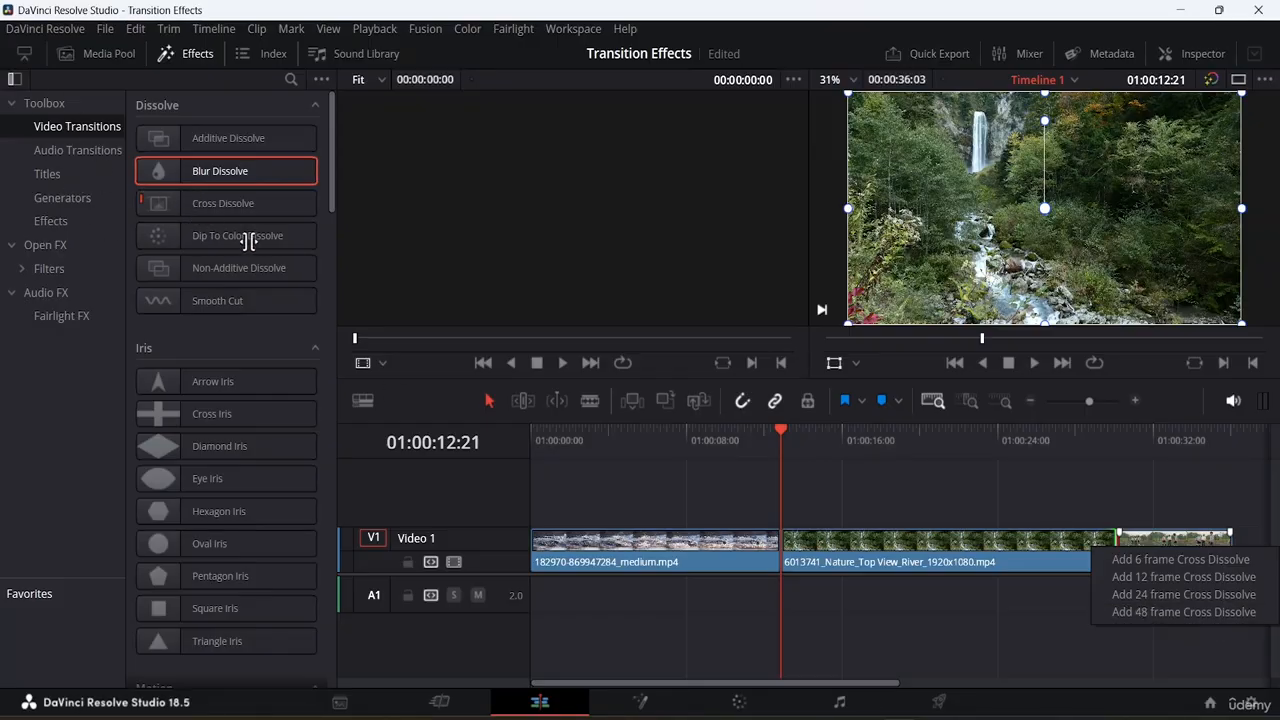
Set the Additive Dissolve as the standard transition and make the Cross Dissolve the standard one again.
right_click(213, 201)
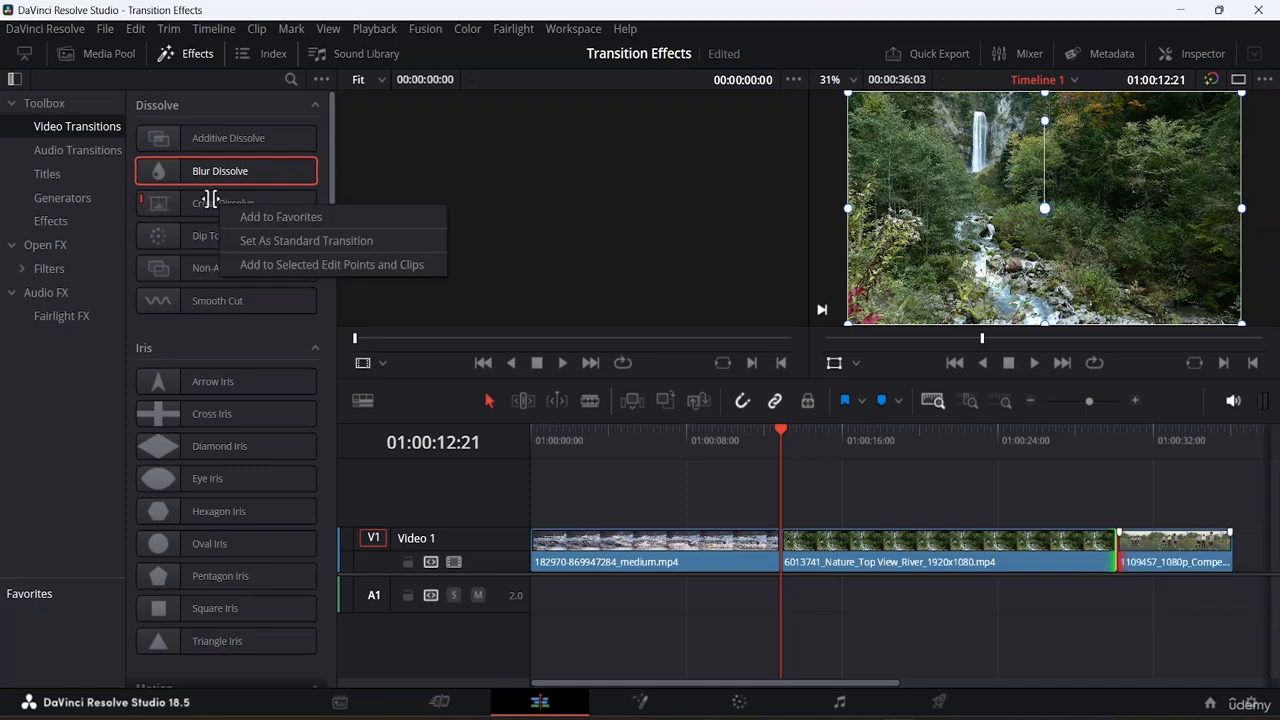
right_click(214, 139)
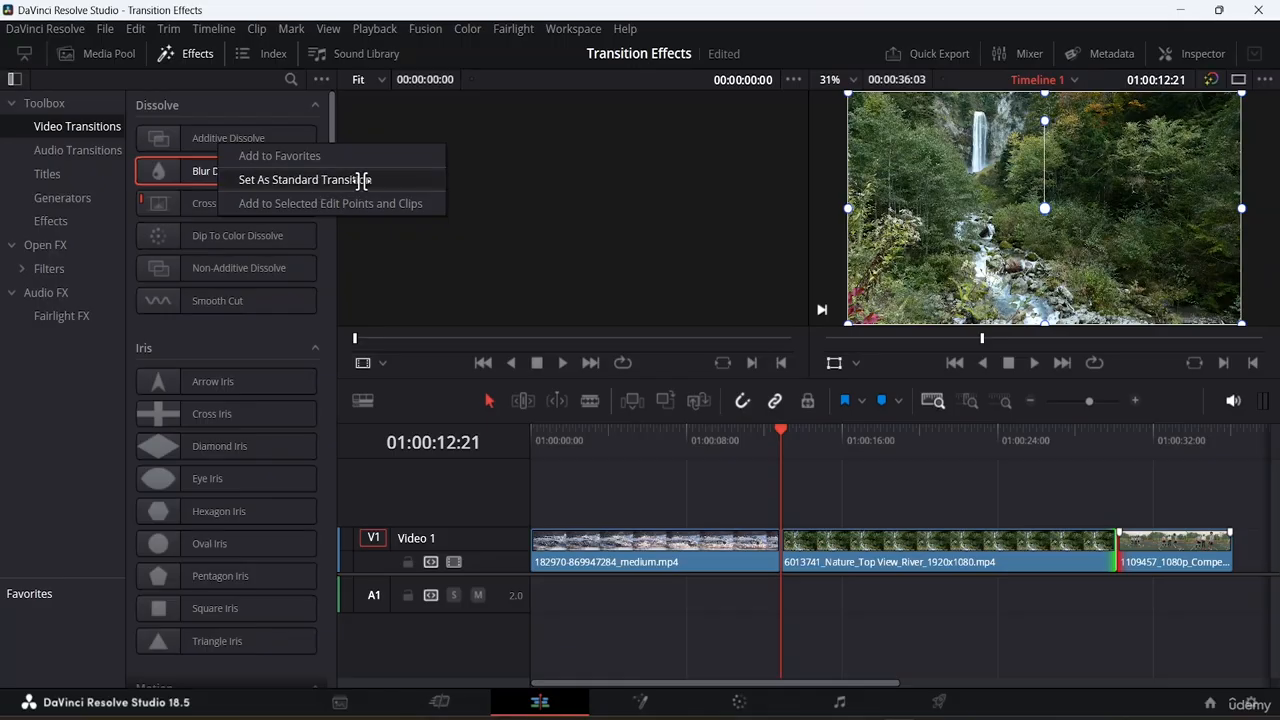
click(362, 180)
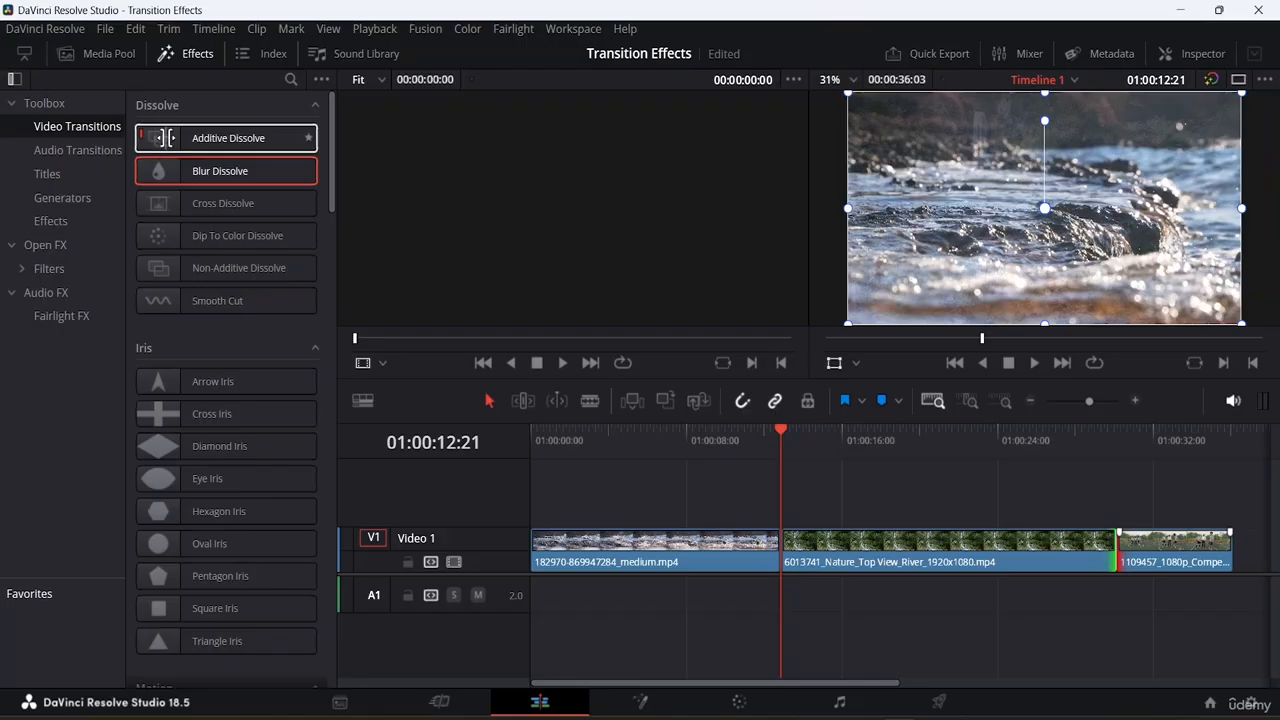
right_click(183, 204)
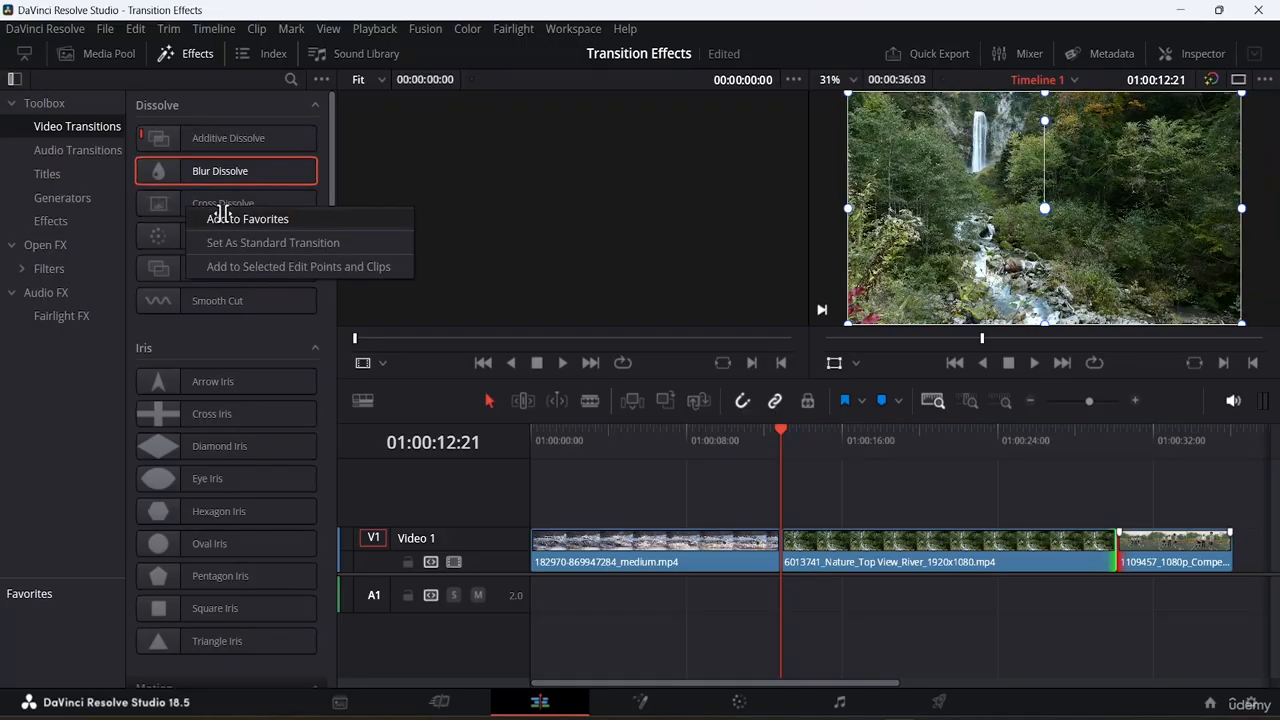
click(271, 243)
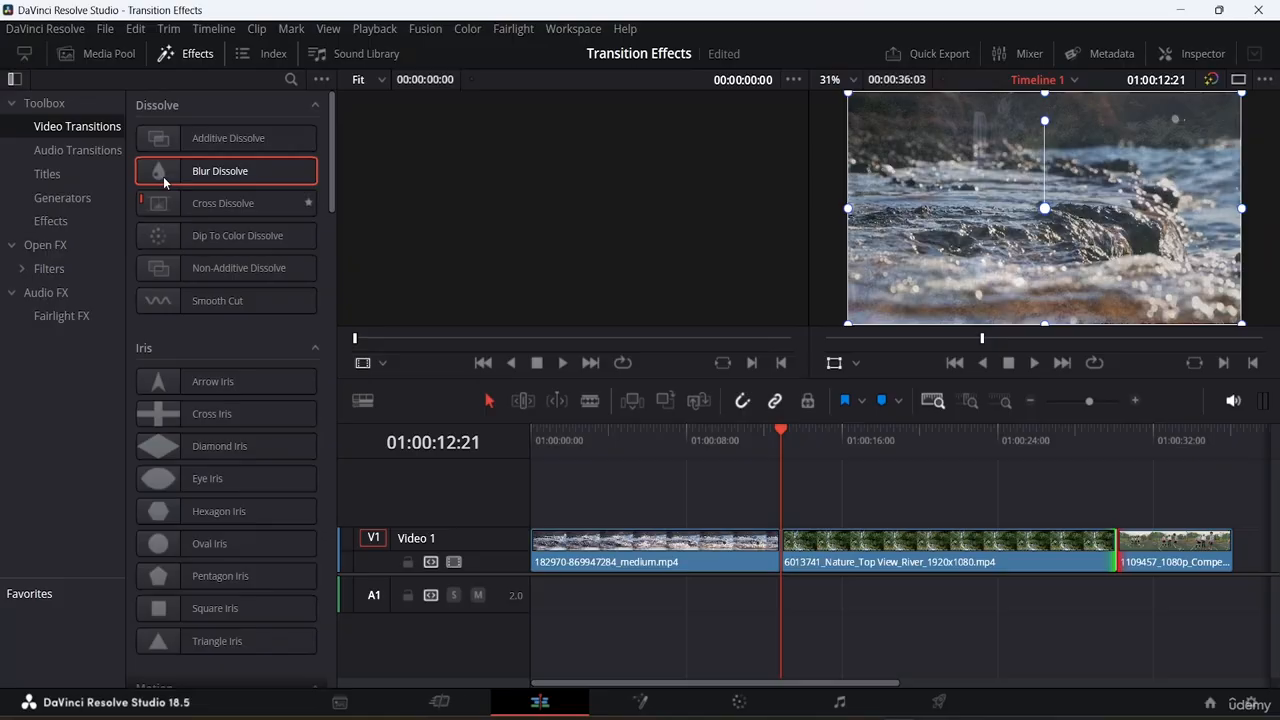
Try to place the Blur Dissolve and the Cross Dissolve at the cut between the first two clips.
drag(163, 176, 821, 538)
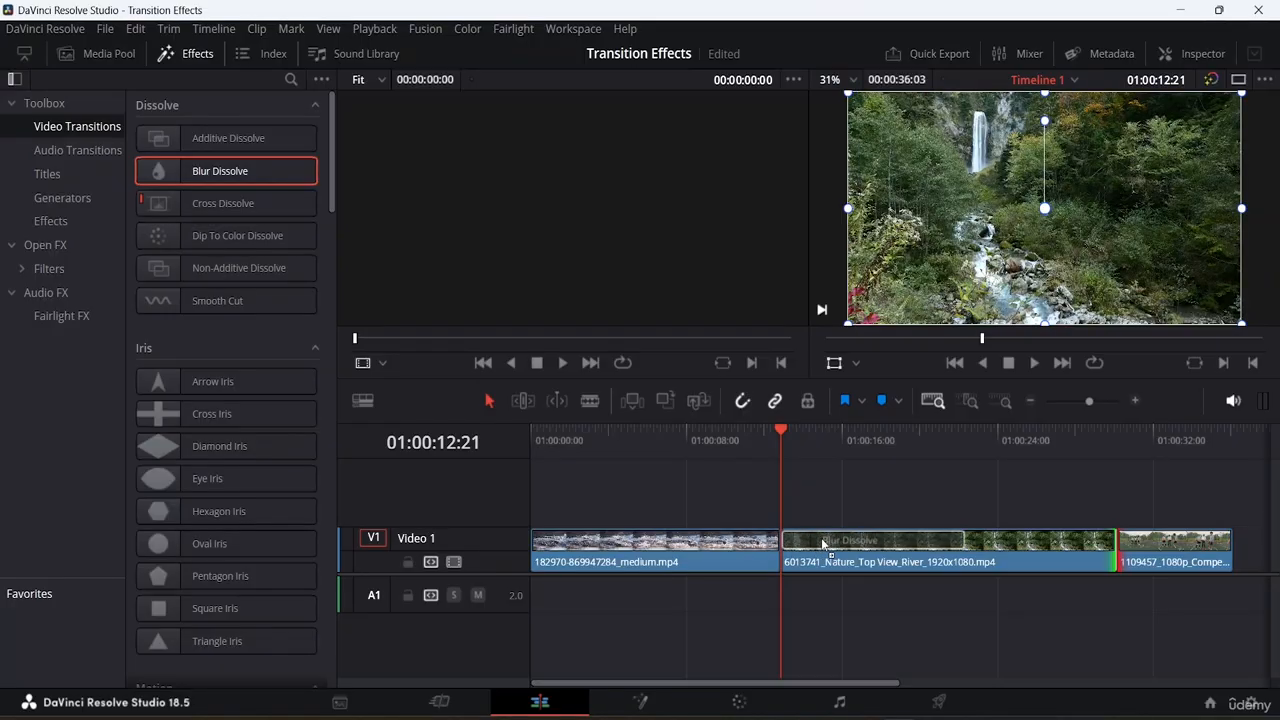
drag(821, 538, 606, 473)
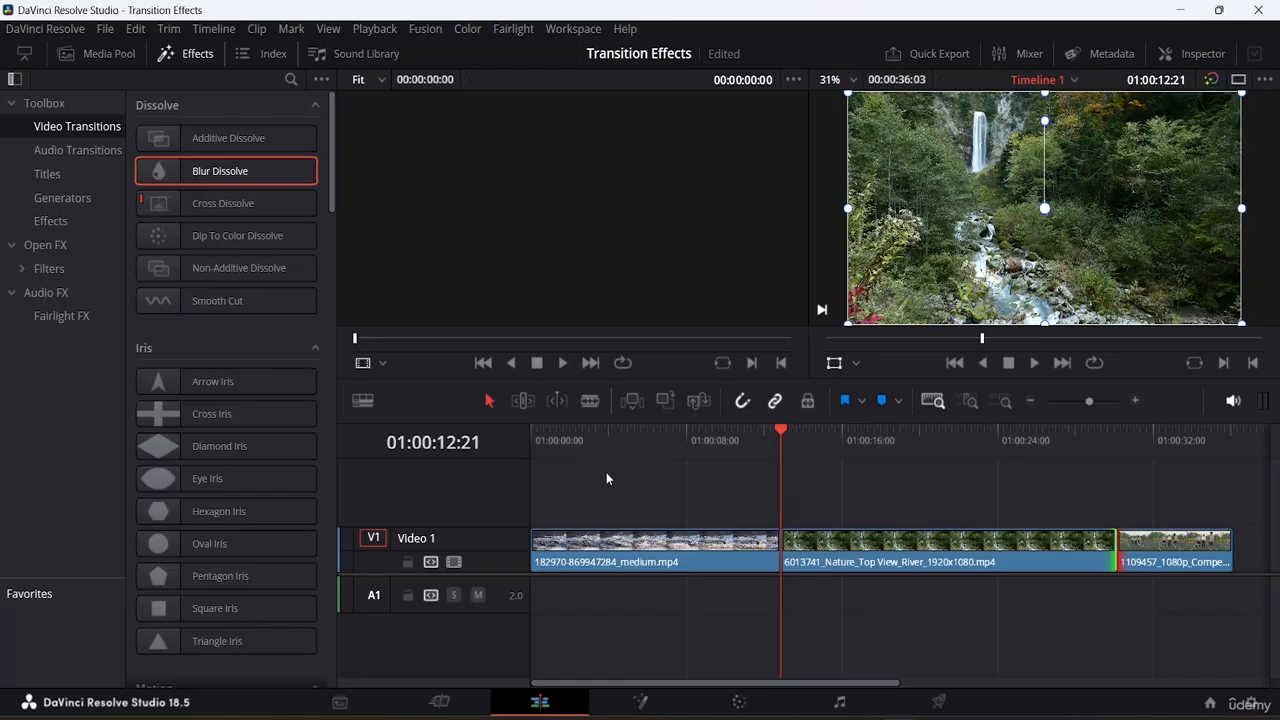
click(240, 203)
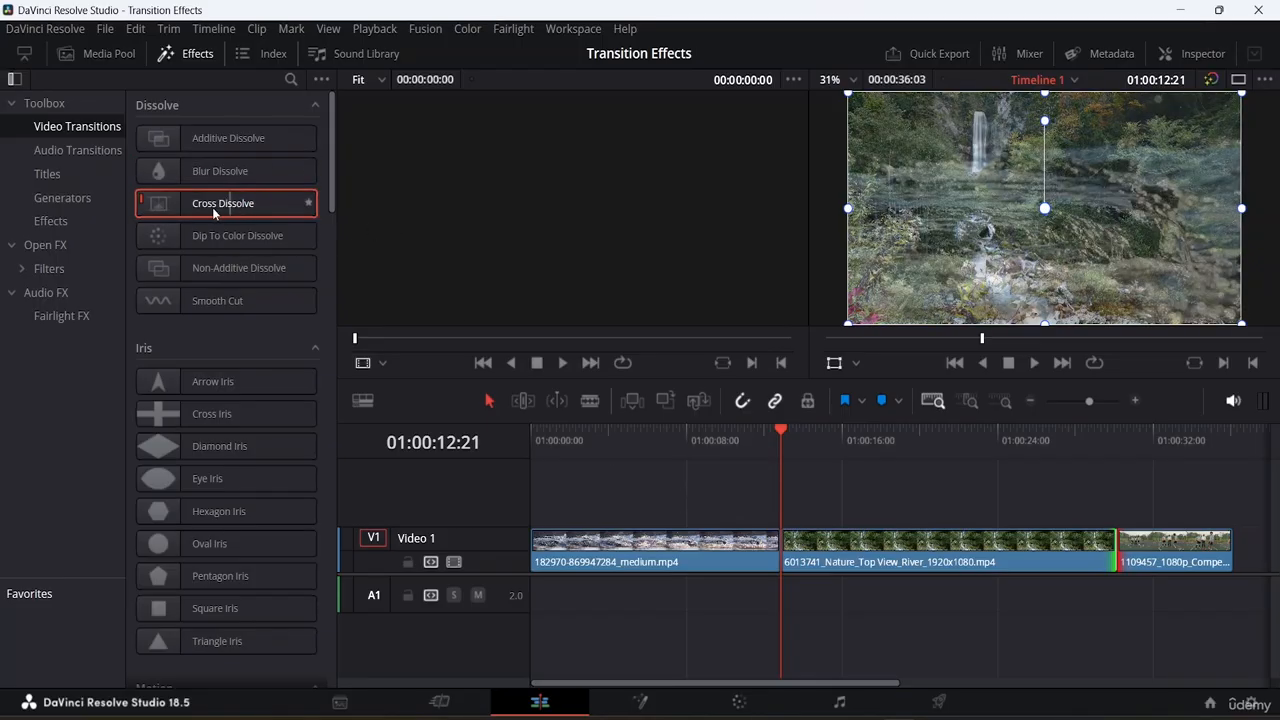
drag(182, 202, 770, 545)
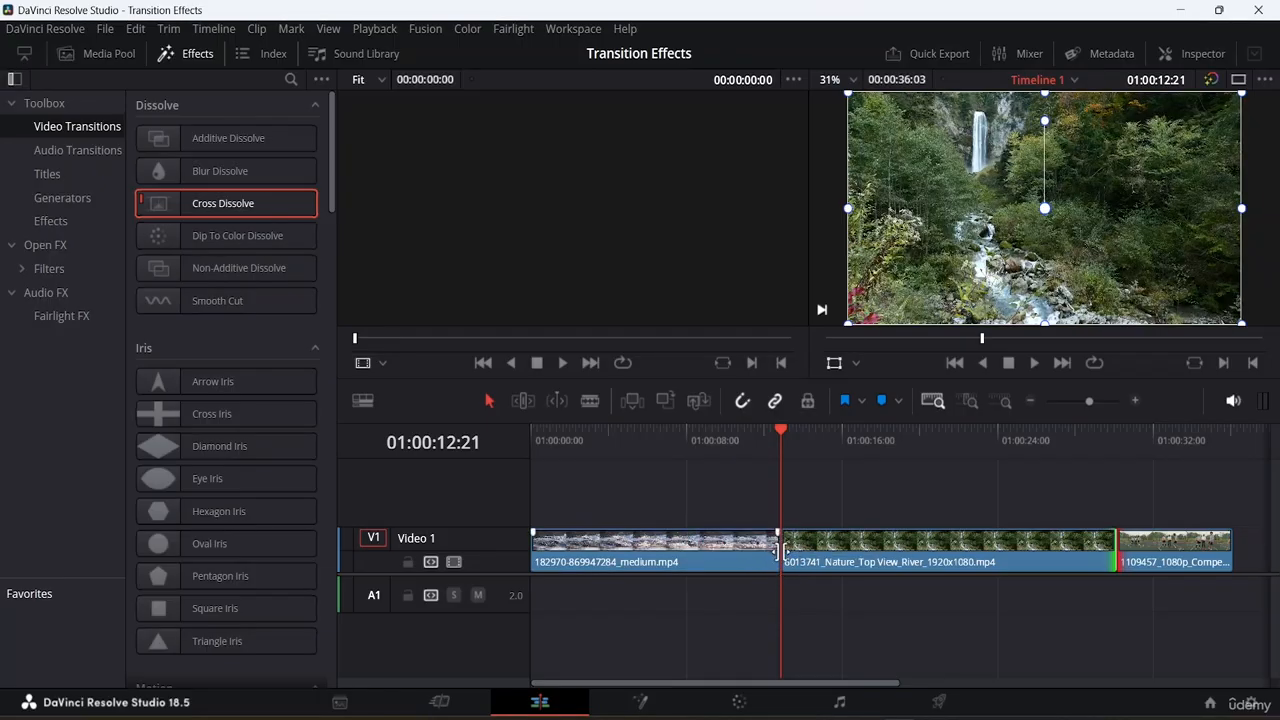
click(790, 545)
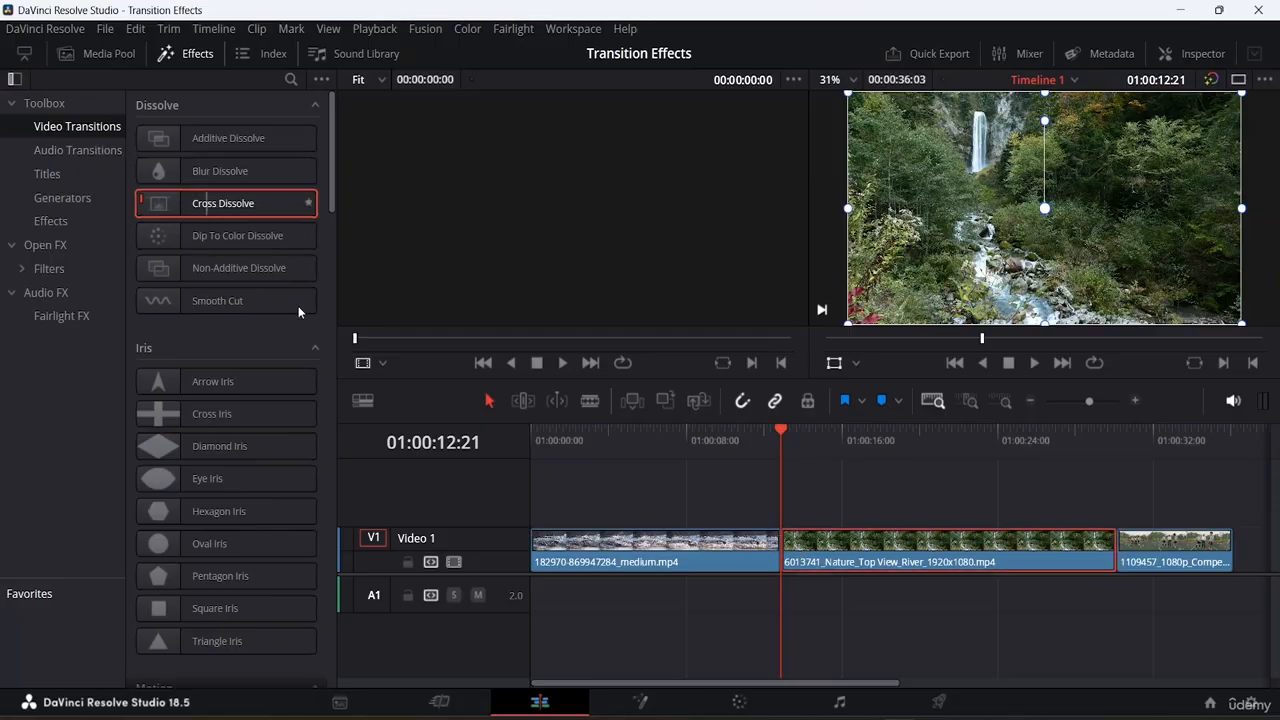
Add the Cross Dissolve to the start of the river clip and undo it.
mouse_move(298, 306)
mouse_down()
mouse_move(766, 509)
mouse_move(778, 560)
mouse_move(808, 540)
mouse_move(862, 541)
mouse_move(830, 548)
mouse_up()
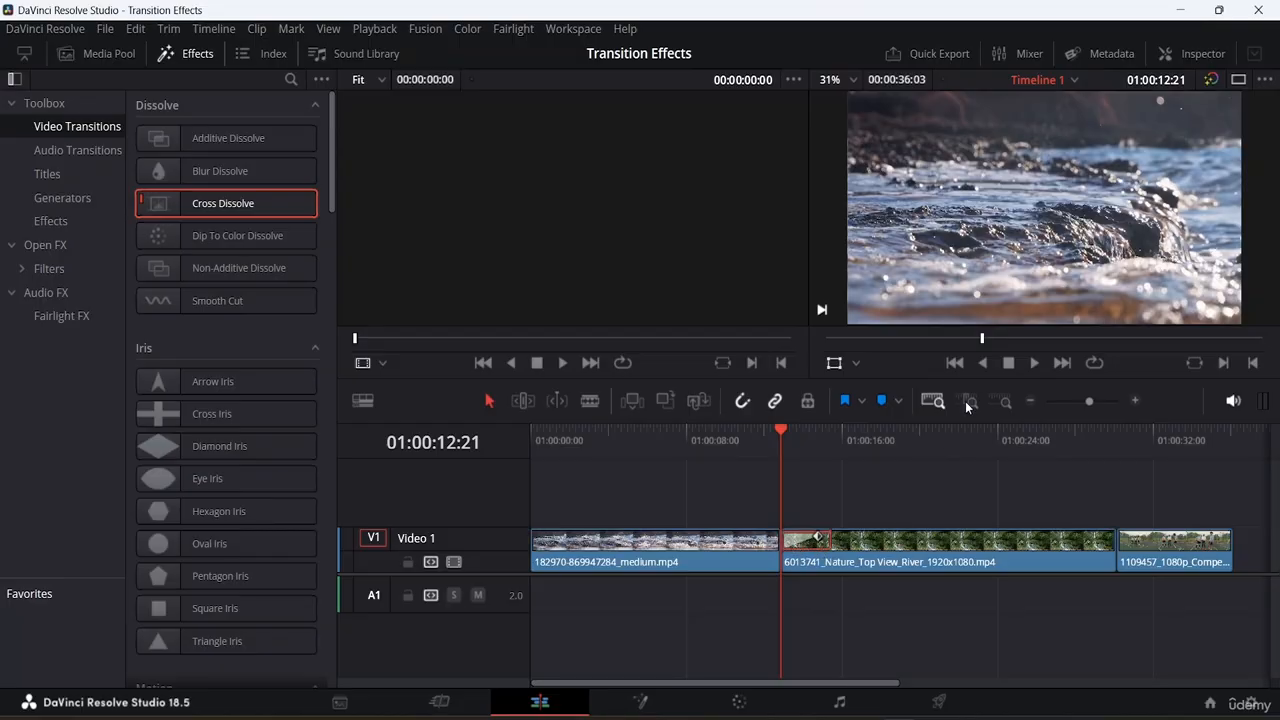
drag(818, 545, 791, 549)
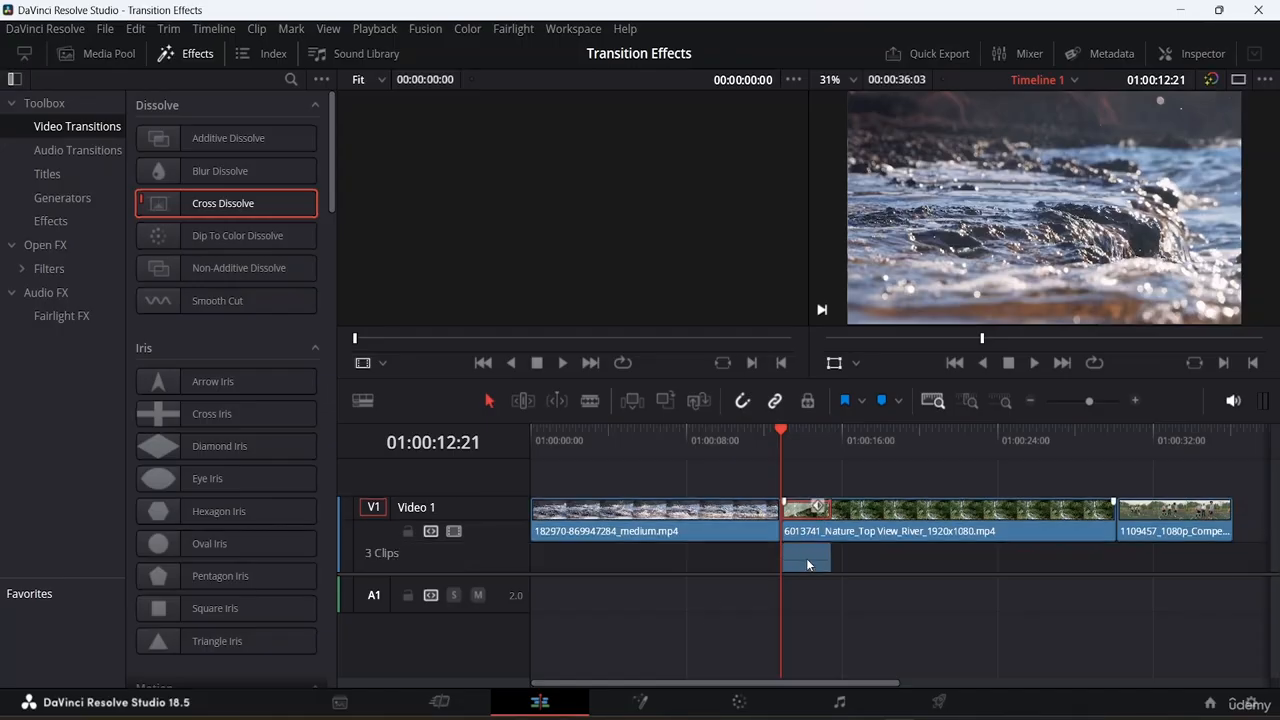
key(ctrl+z)
drag(791, 566, 793, 565)
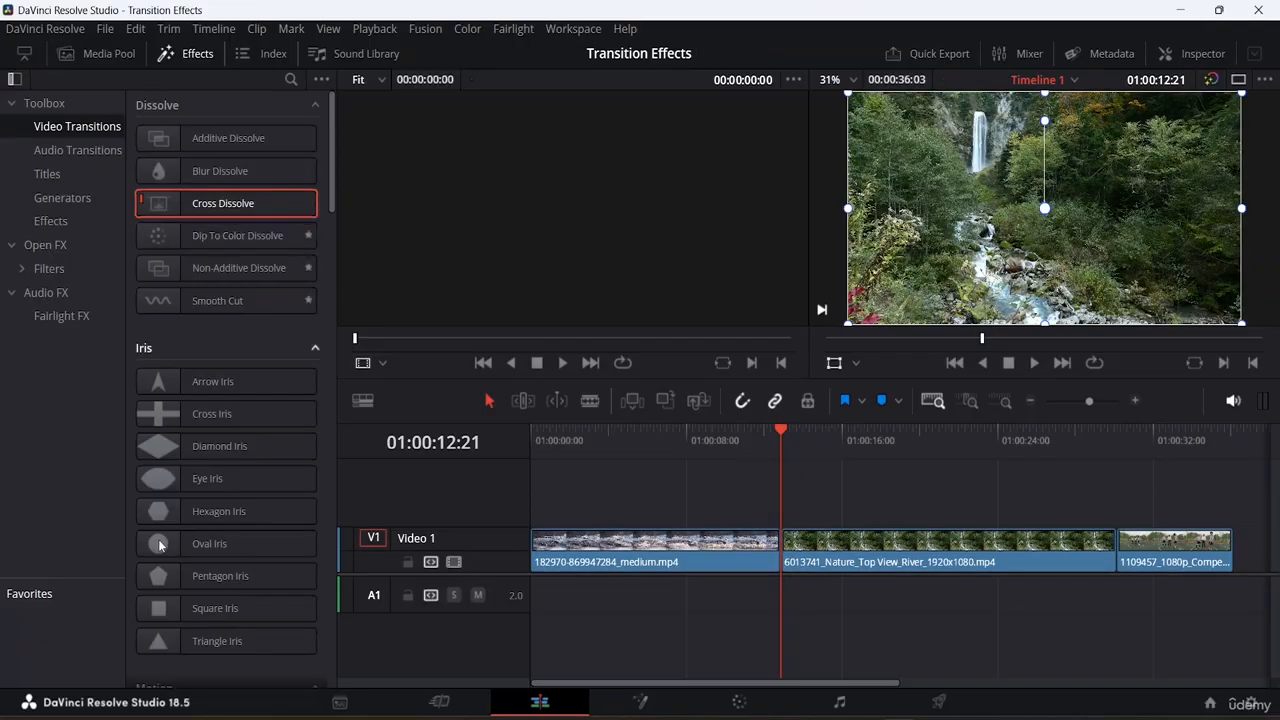
Add the Center Wipe transition to the start of the river clip.
scroll(239, 232, down, 4)
scroll(239, 250, up, 3)
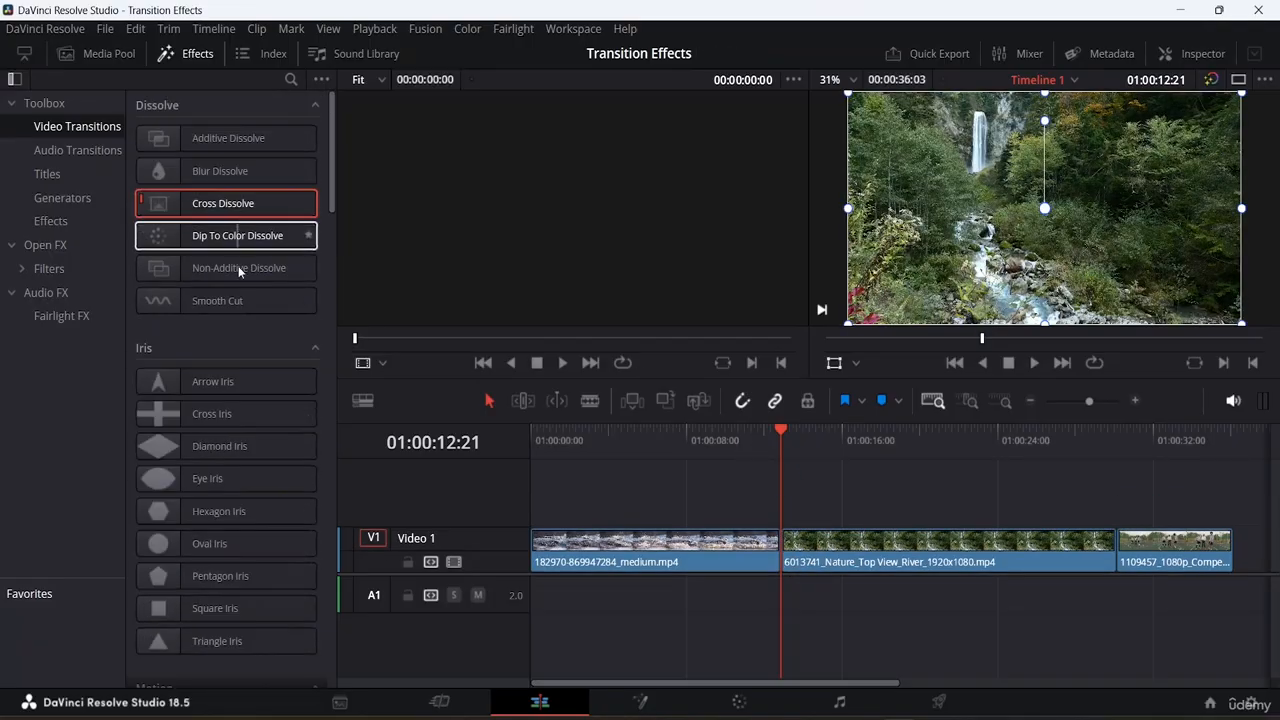
click(201, 380)
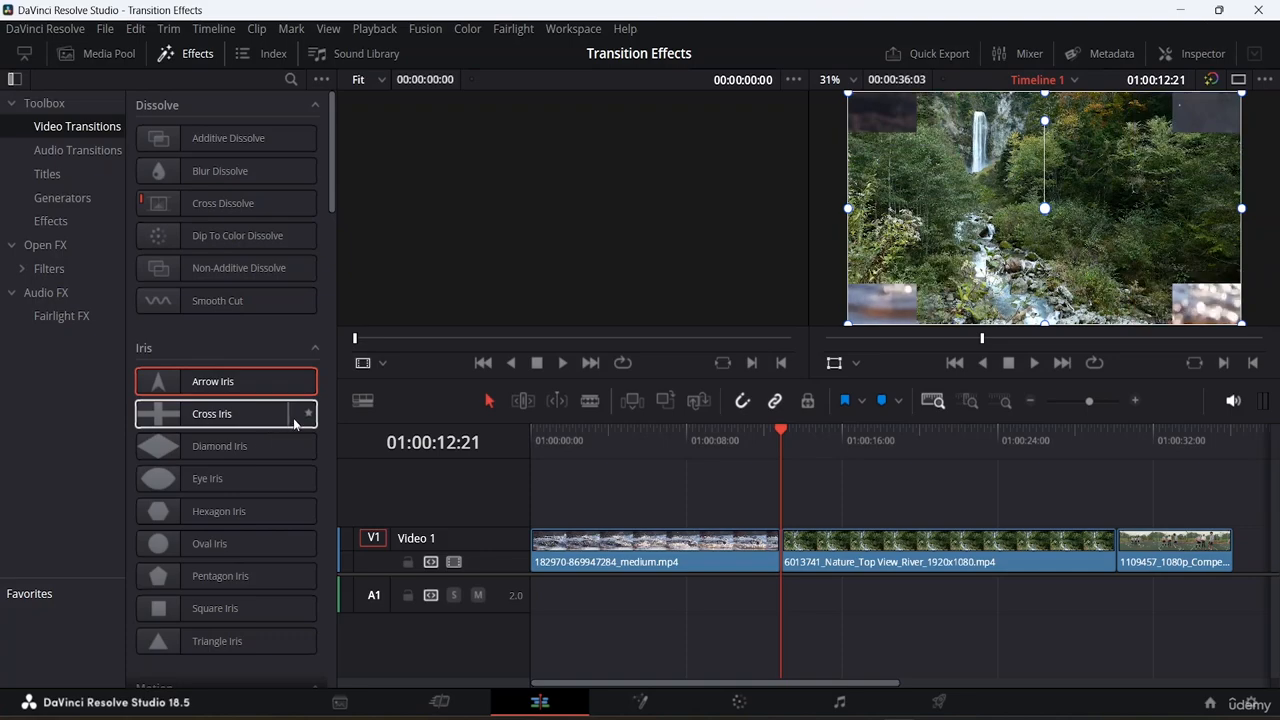
scroll(300, 510, down, 3)
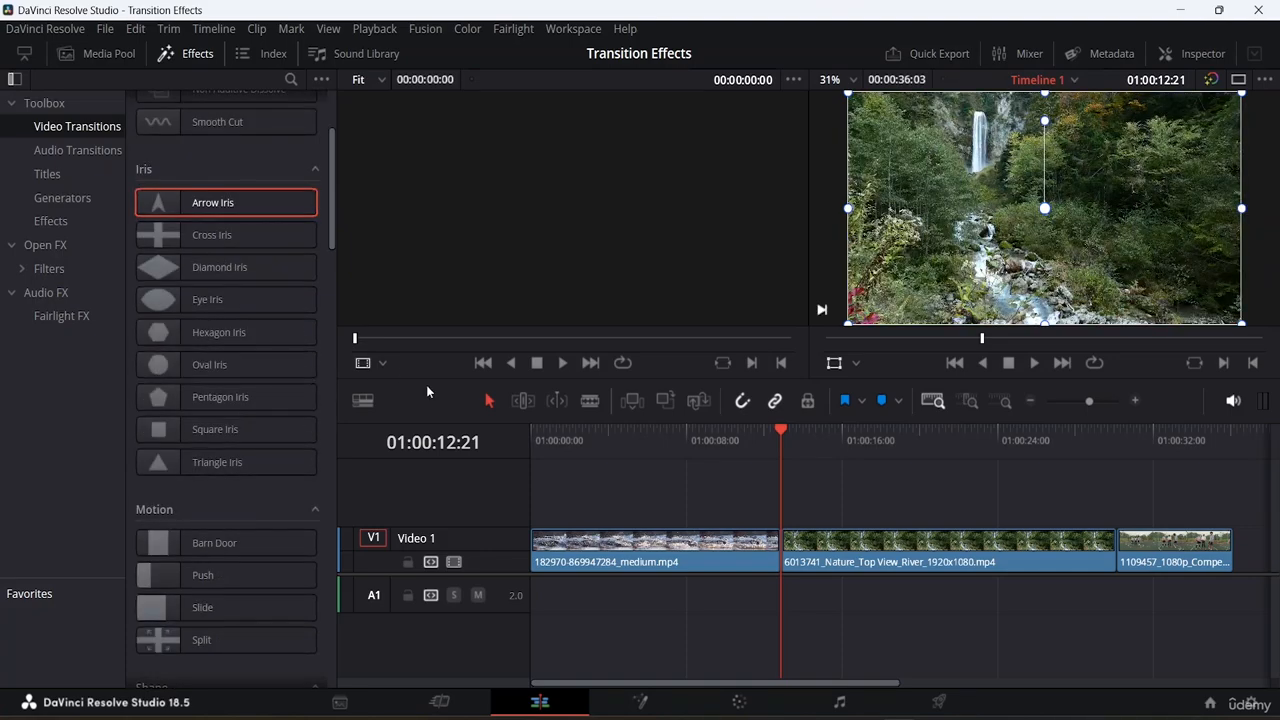
scroll(200, 450, down, 7)
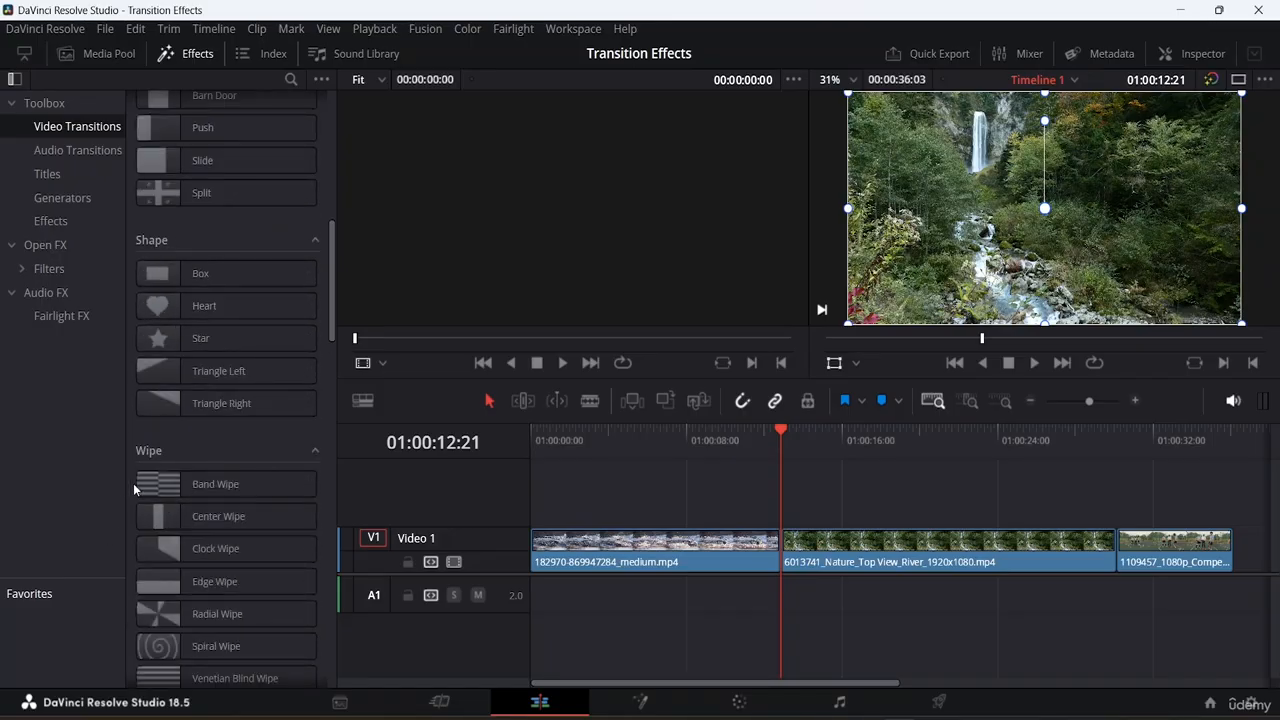
scroll(200, 470, down, 3)
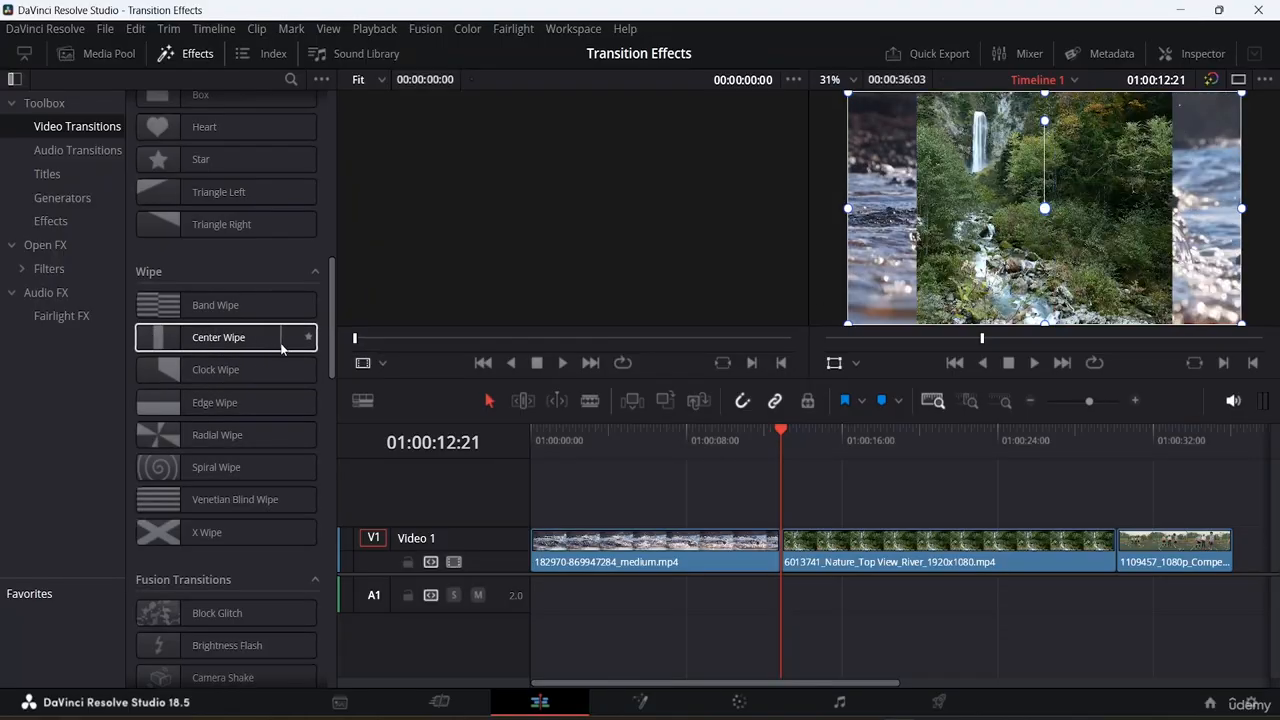
mouse_move(165, 340)
mouse_down()
mouse_move(637, 506)
mouse_move(737, 560)
mouse_move(829, 548)
mouse_move(790, 541)
mouse_up()
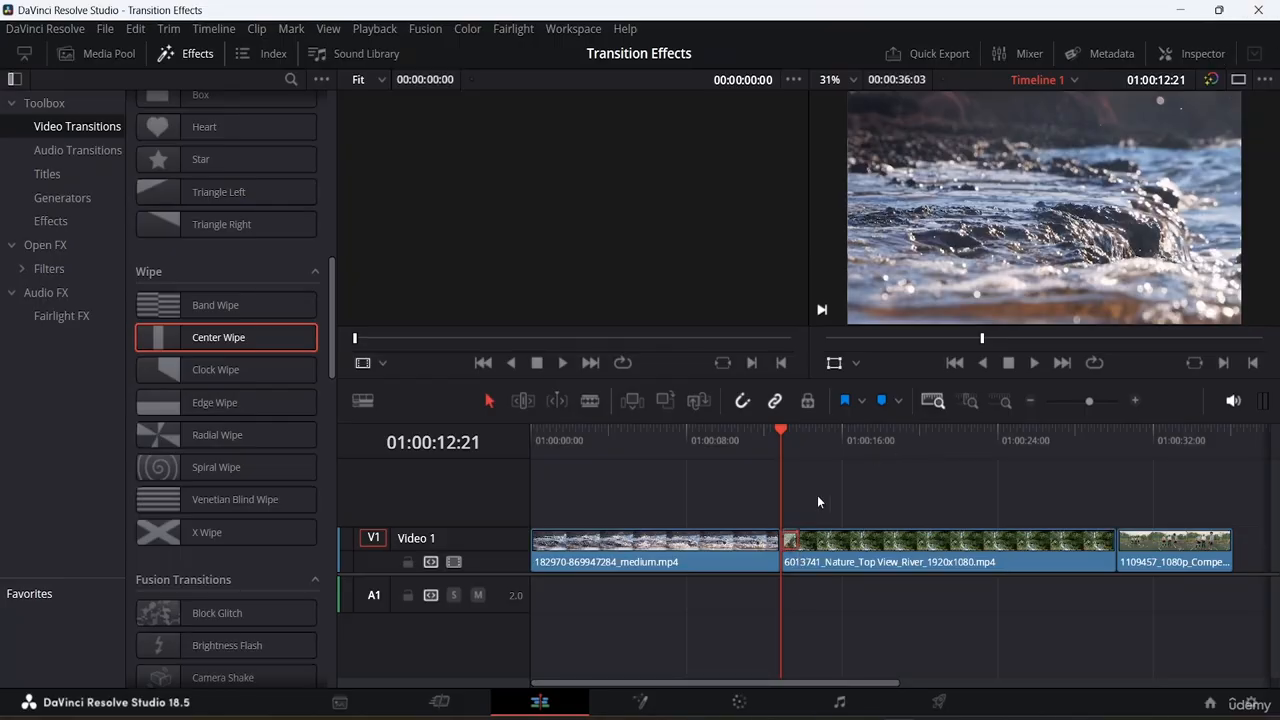
Show the new transition's settings in the Inspector and change its transition type to Additive Dissolve.
click(1201, 51)
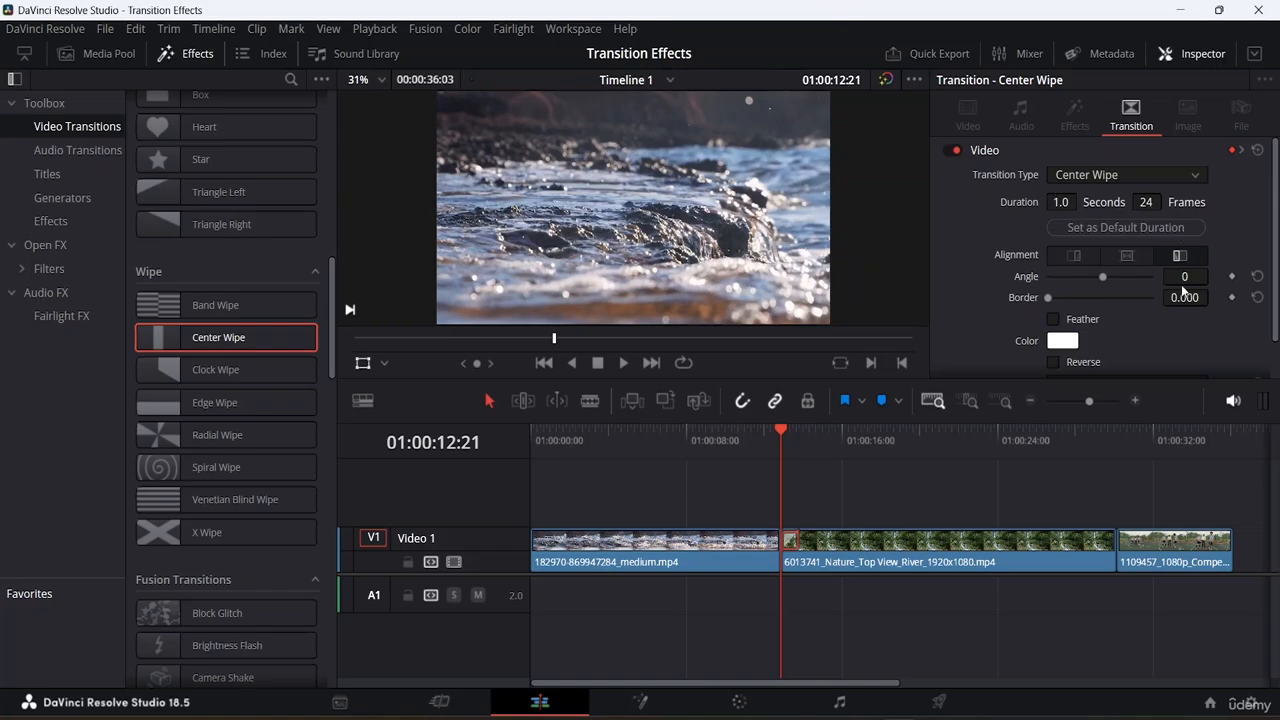
scroll(1118, 273, down, 1)
scroll(1133, 271, up, 1)
click(1146, 174)
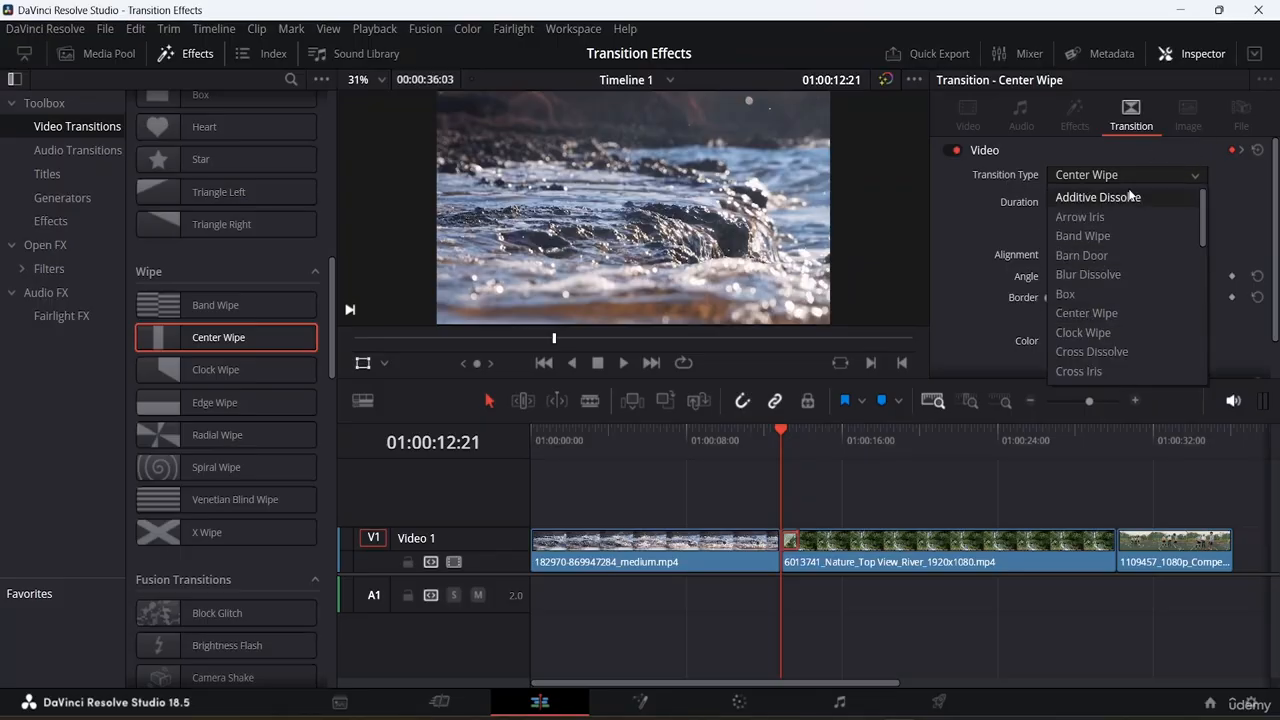
click(1142, 199)
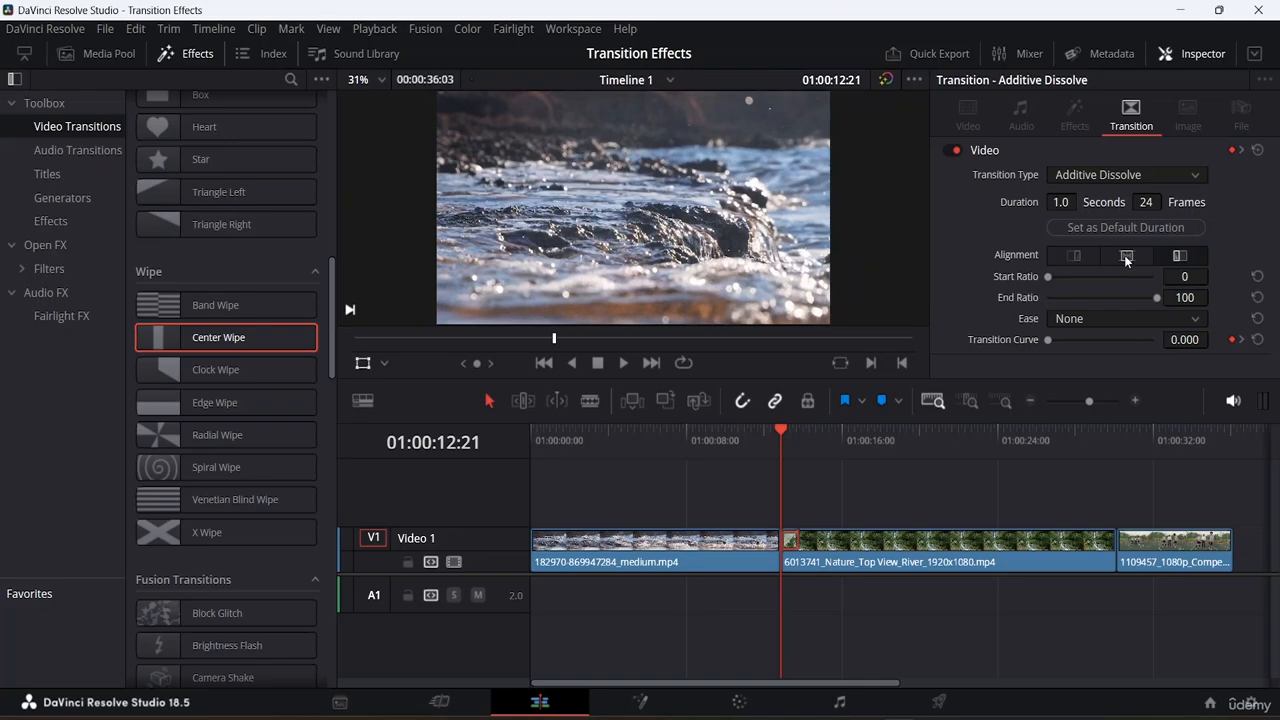
Give the Additive Dissolve a start ratio of 38, an end ratio of 82, Custom ease and a transition curve of 0.221.
click(792, 545)
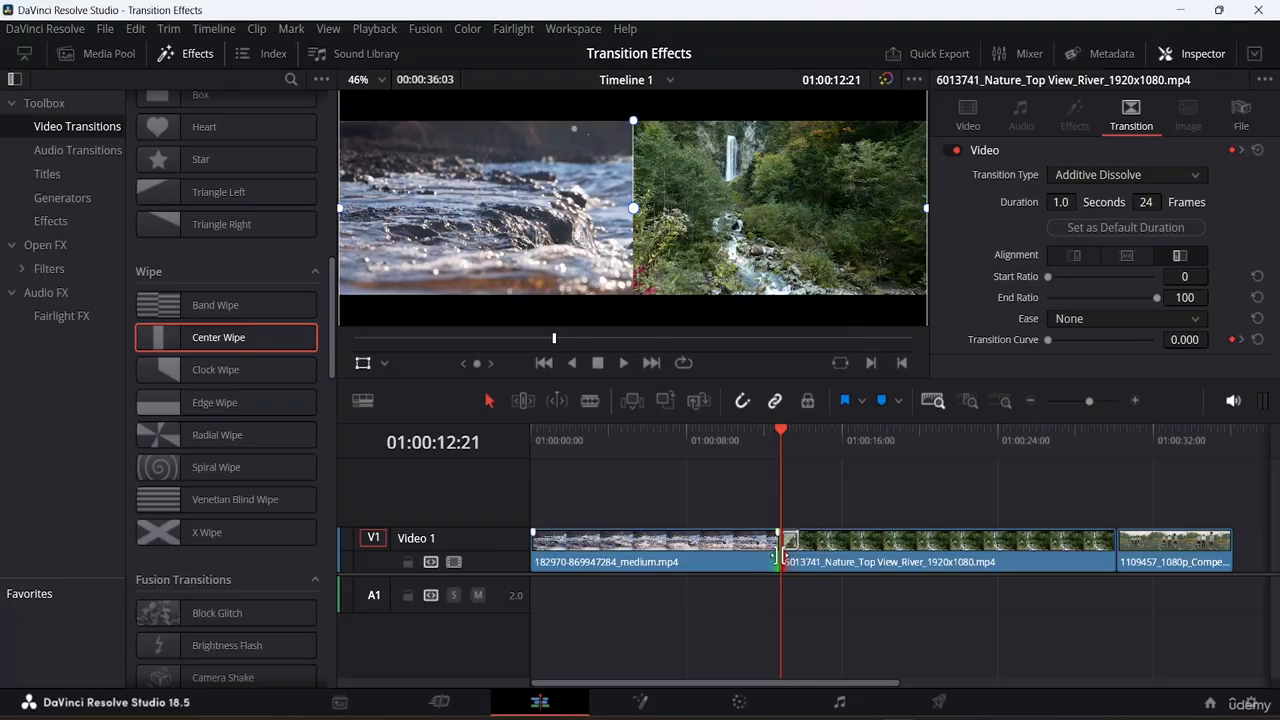
click(798, 537)
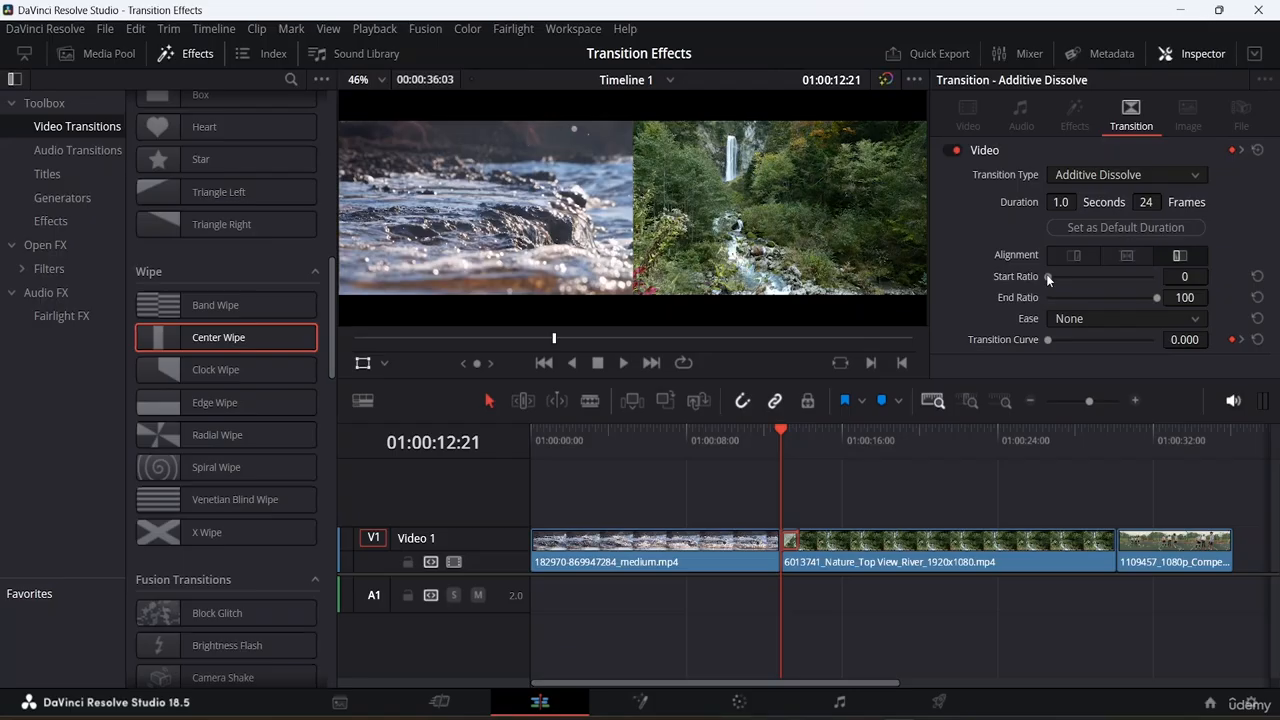
drag(1046, 274, 1136, 299)
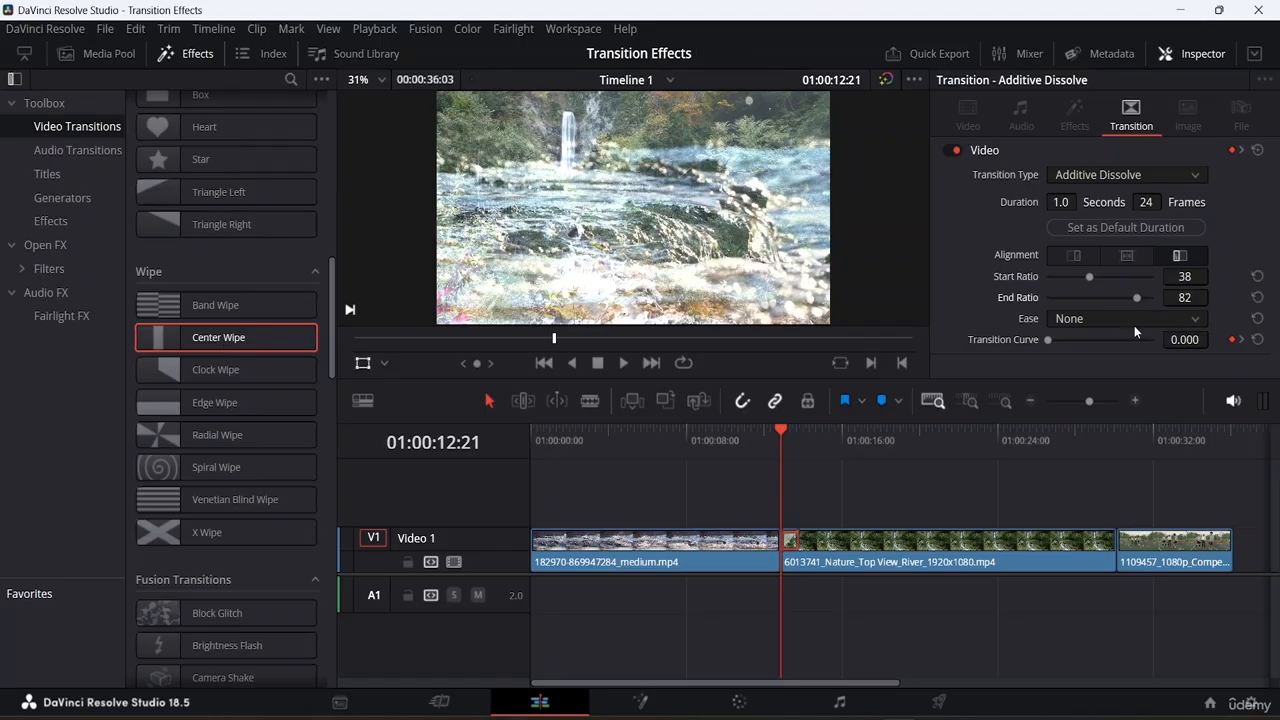
click(1131, 318)
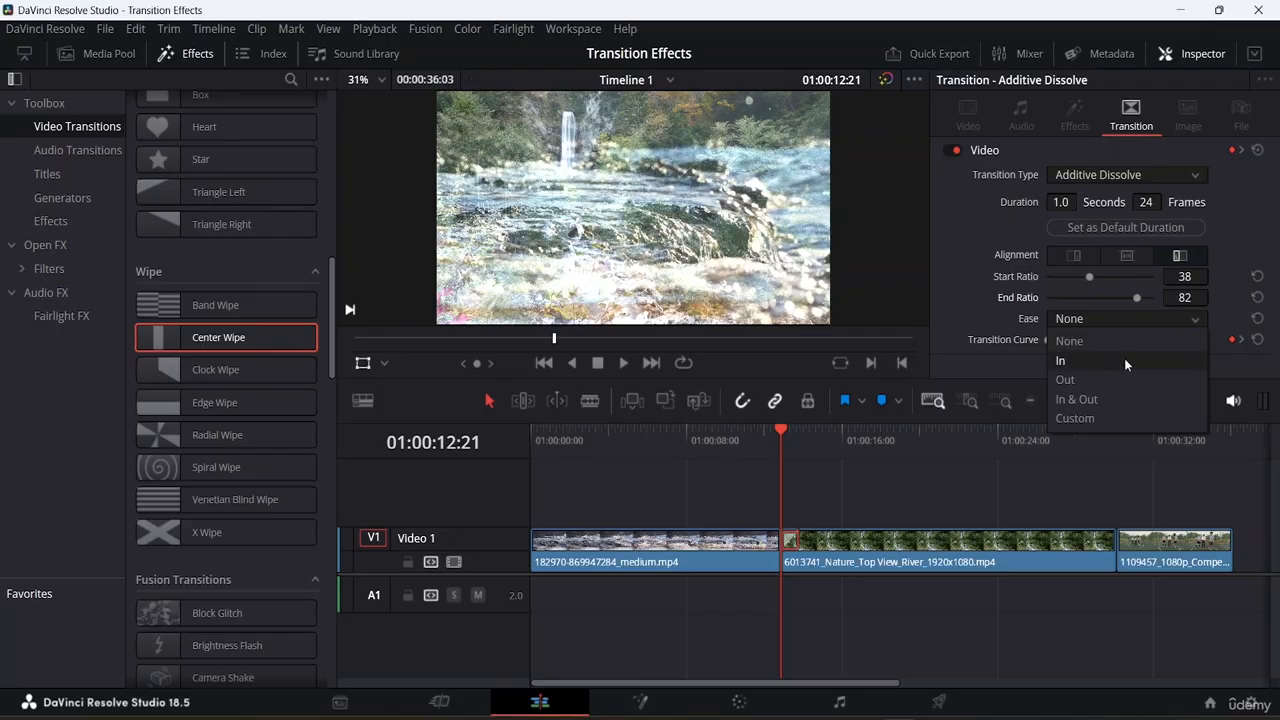
click(1094, 416)
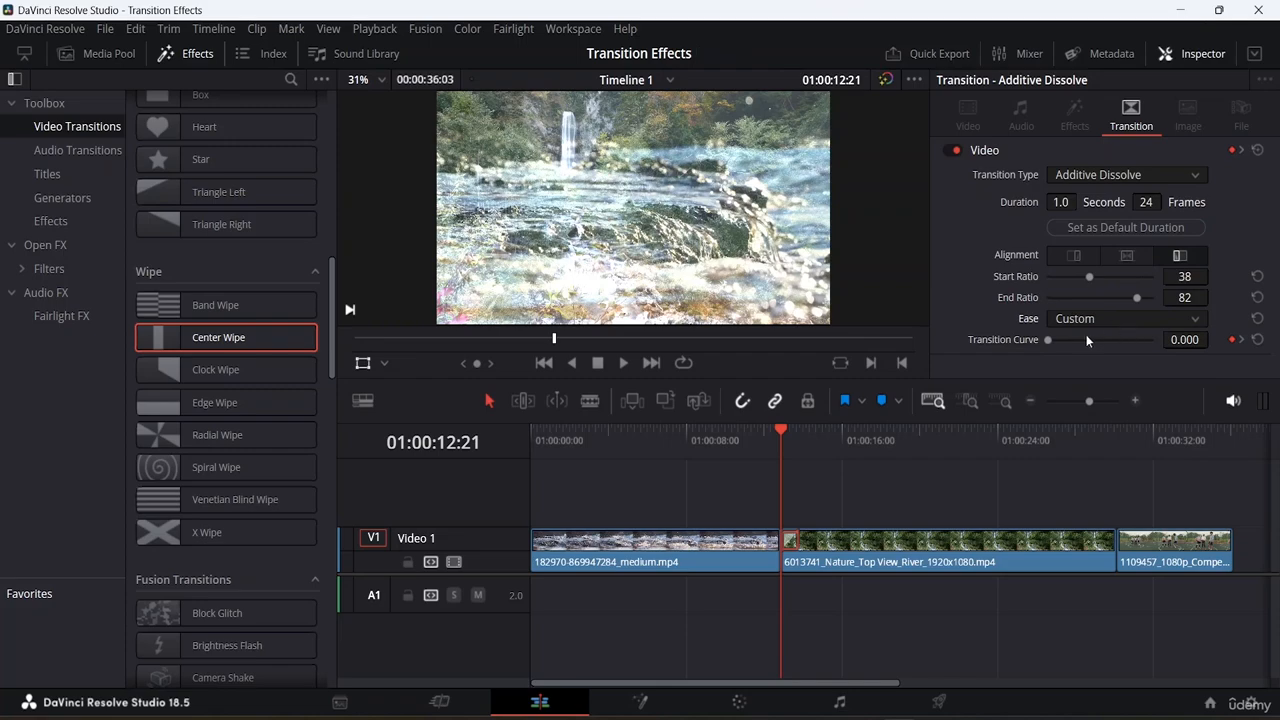
mouse_move(1050, 338)
mouse_down()
mouse_move(1098, 339)
mouse_move(1071, 342)
mouse_up()
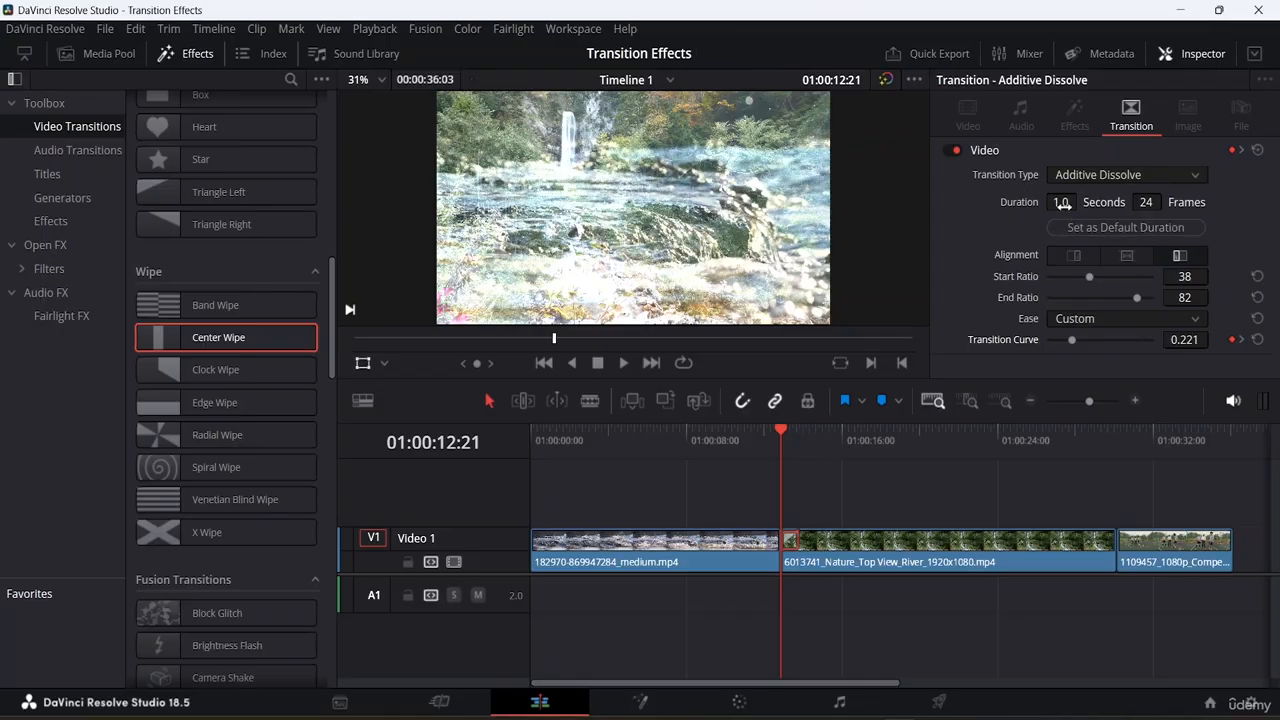
Set the transition's duration to 2.5 seconds and play the timeline across it from about 01:00:09:14.
drag(1062, 202, 1095, 202)
drag(782, 436, 719, 440)
key(space)
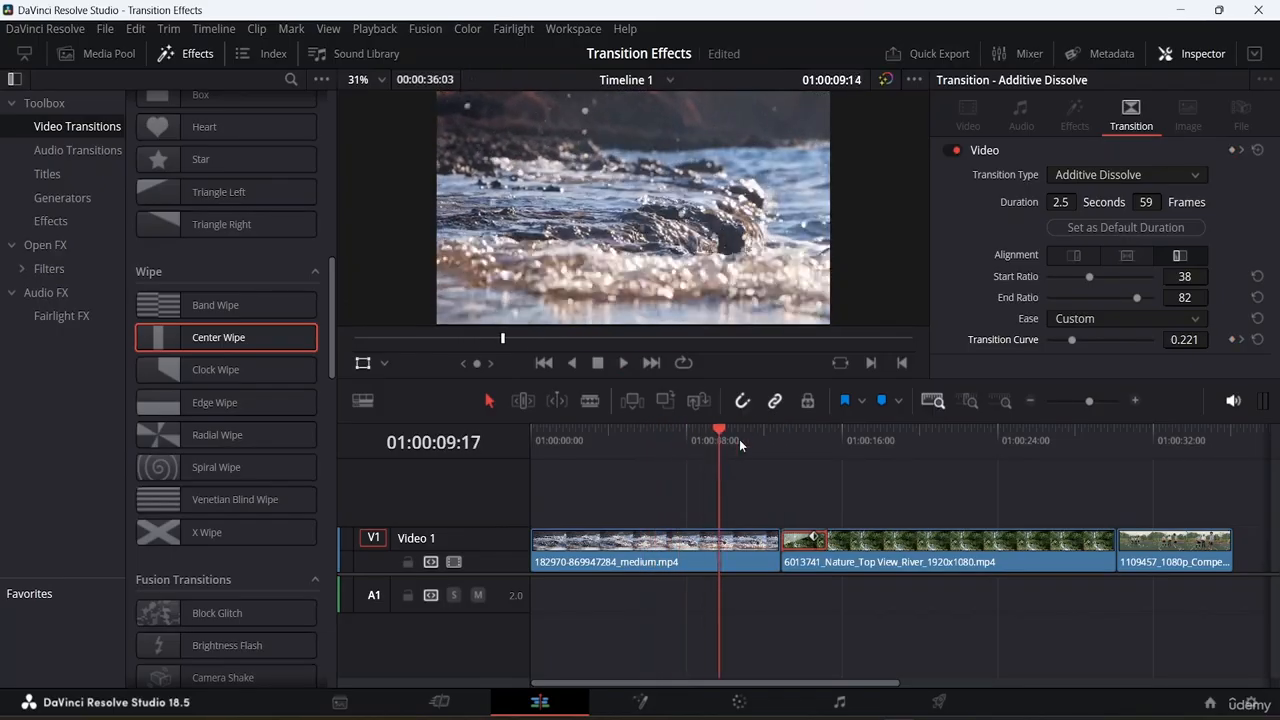
key(space)
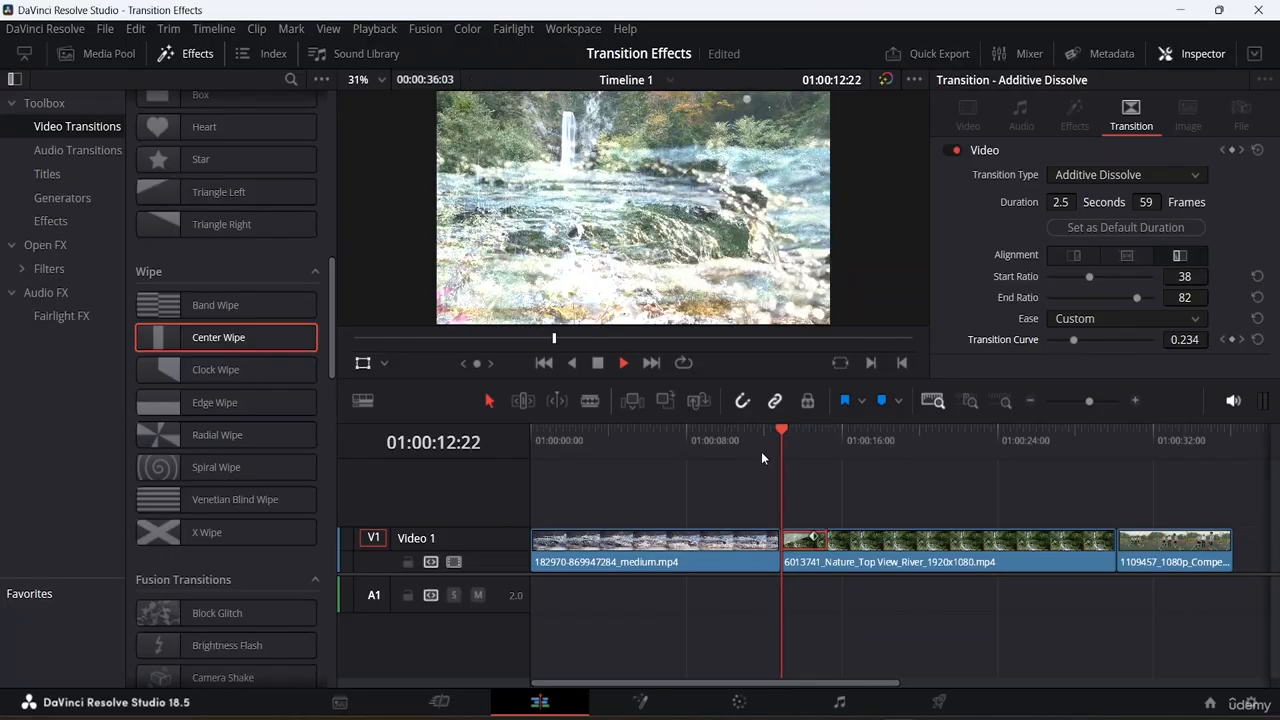
drag(797, 435, 762, 456)
key(space)
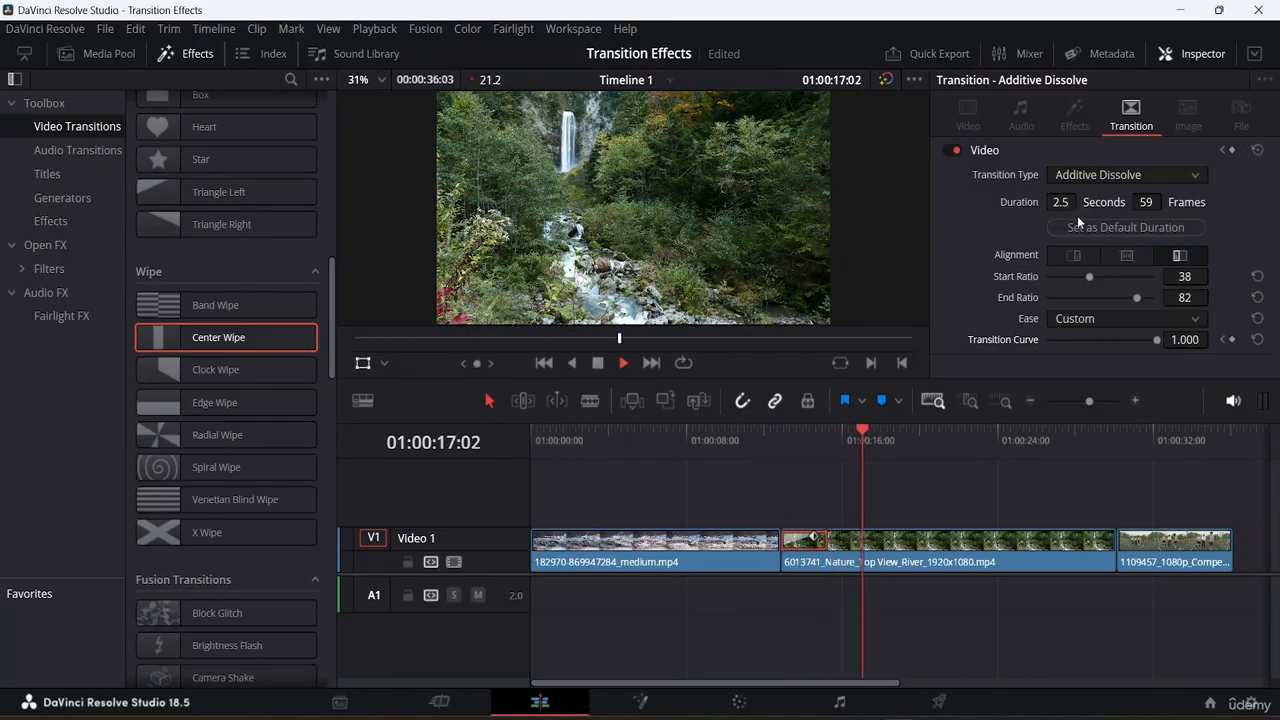
Set the Additive Dissolve's duration to 0.5 seconds and play the timeline across it from about 01:00:11:21.
drag(1074, 203, 1067, 203)
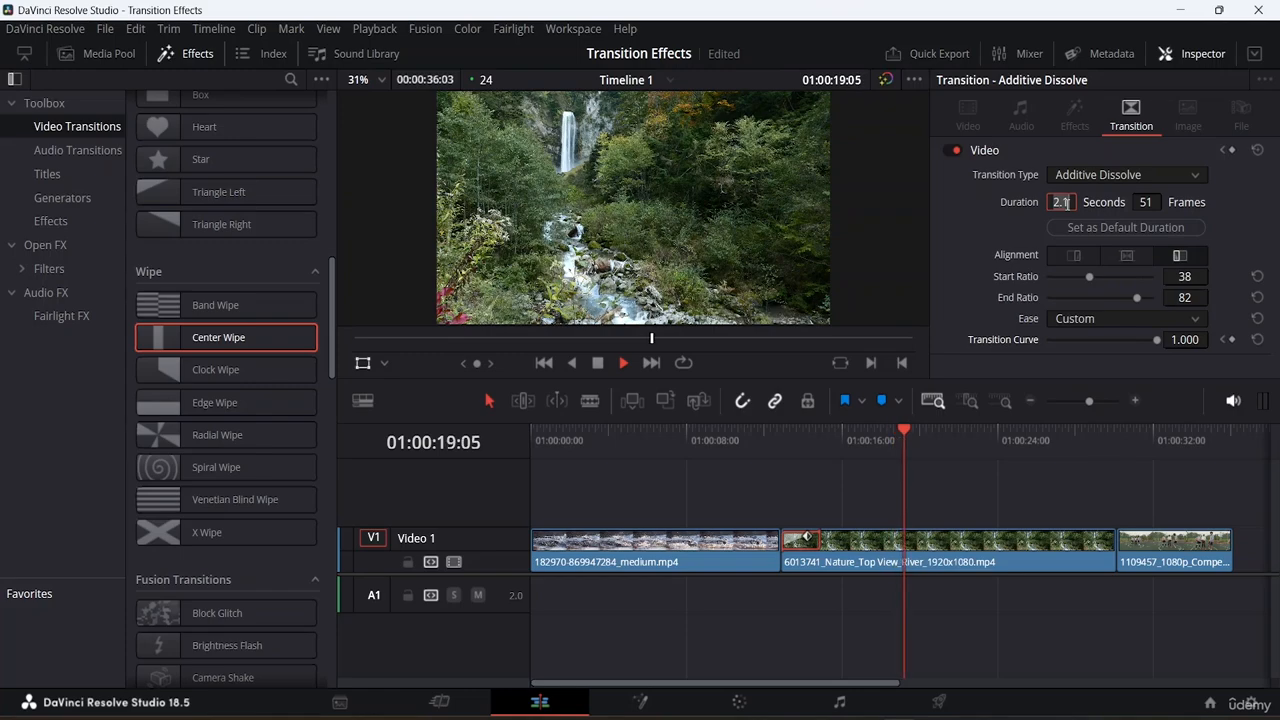
key(BackSpace)
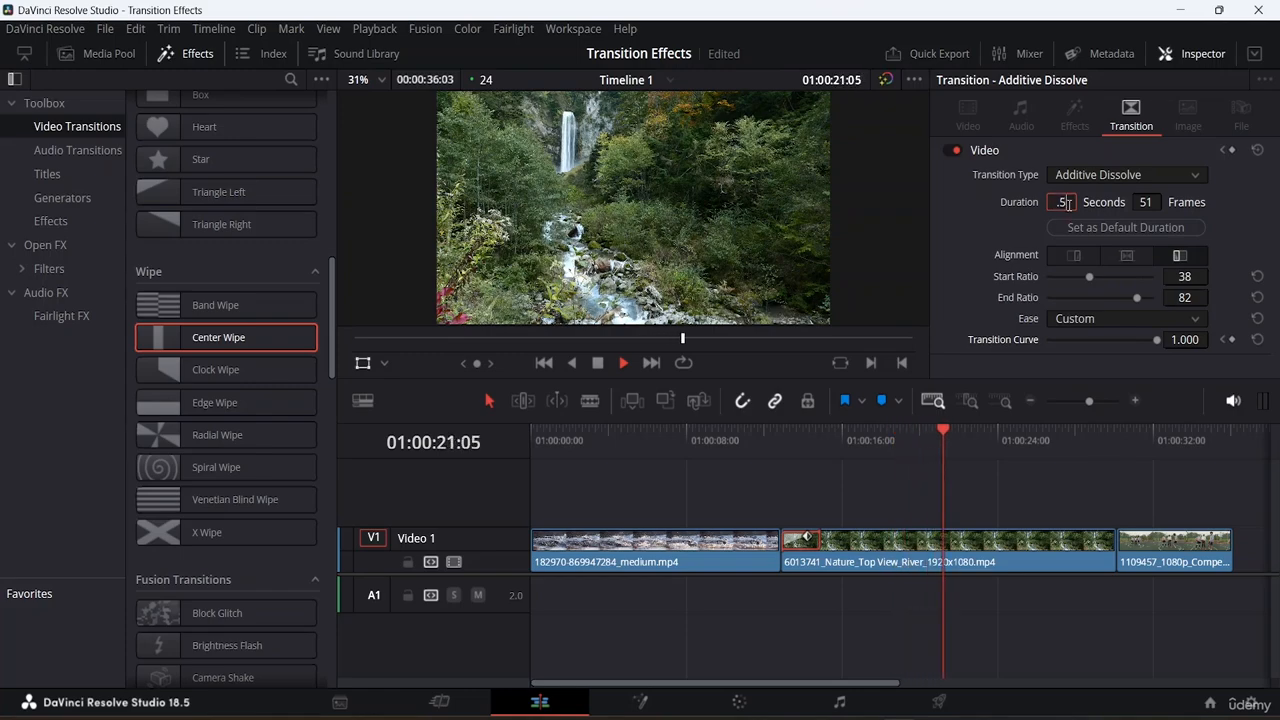
text(0.5)
key(Return)
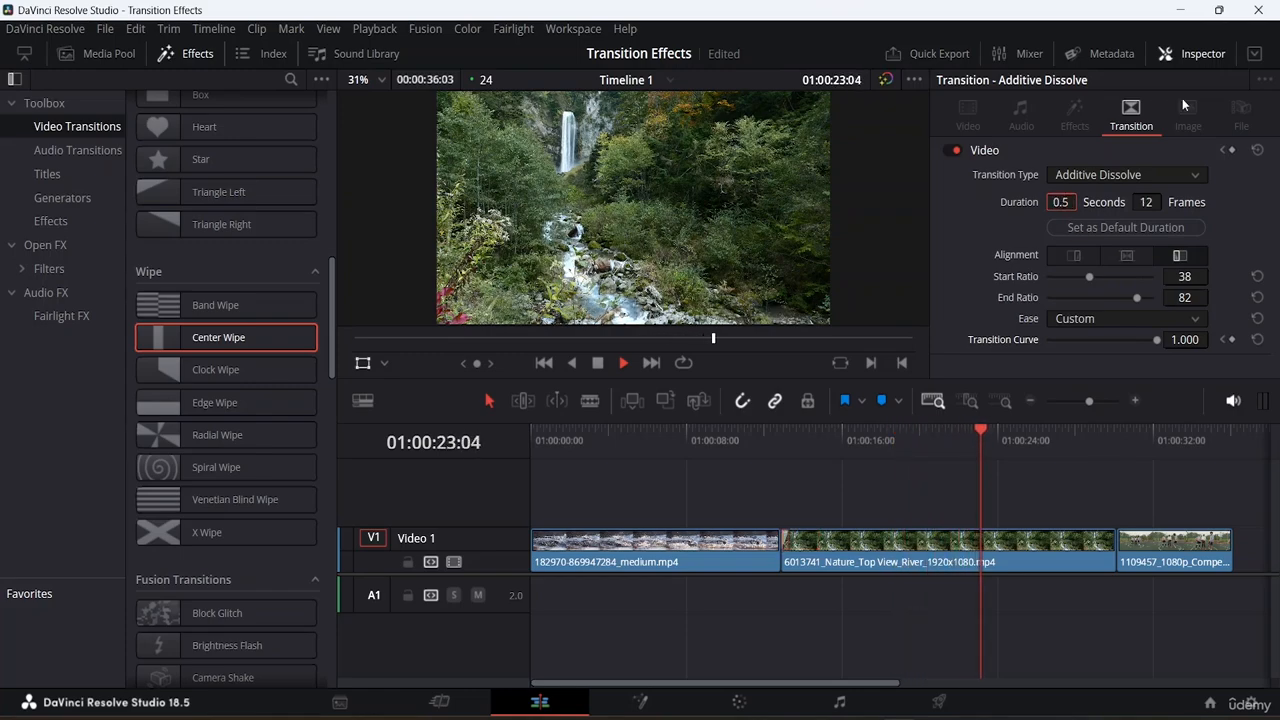
key(space)
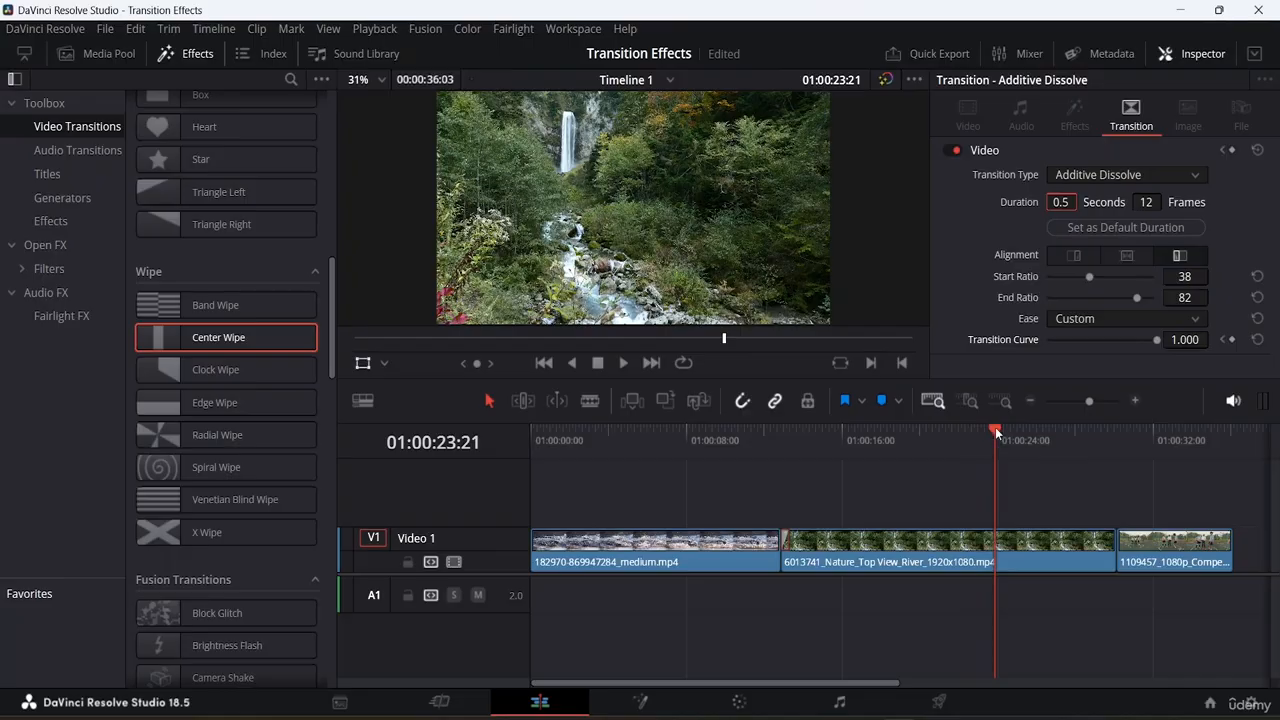
drag(995, 437, 768, 490)
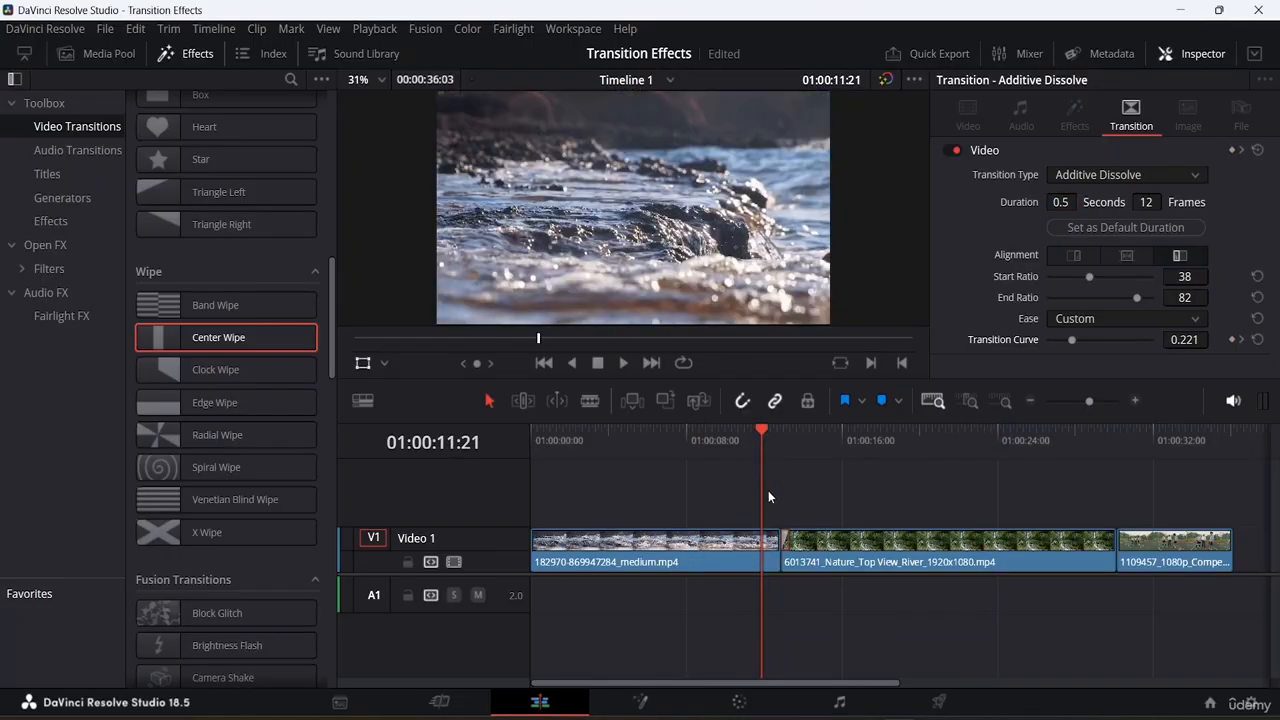
key(space)
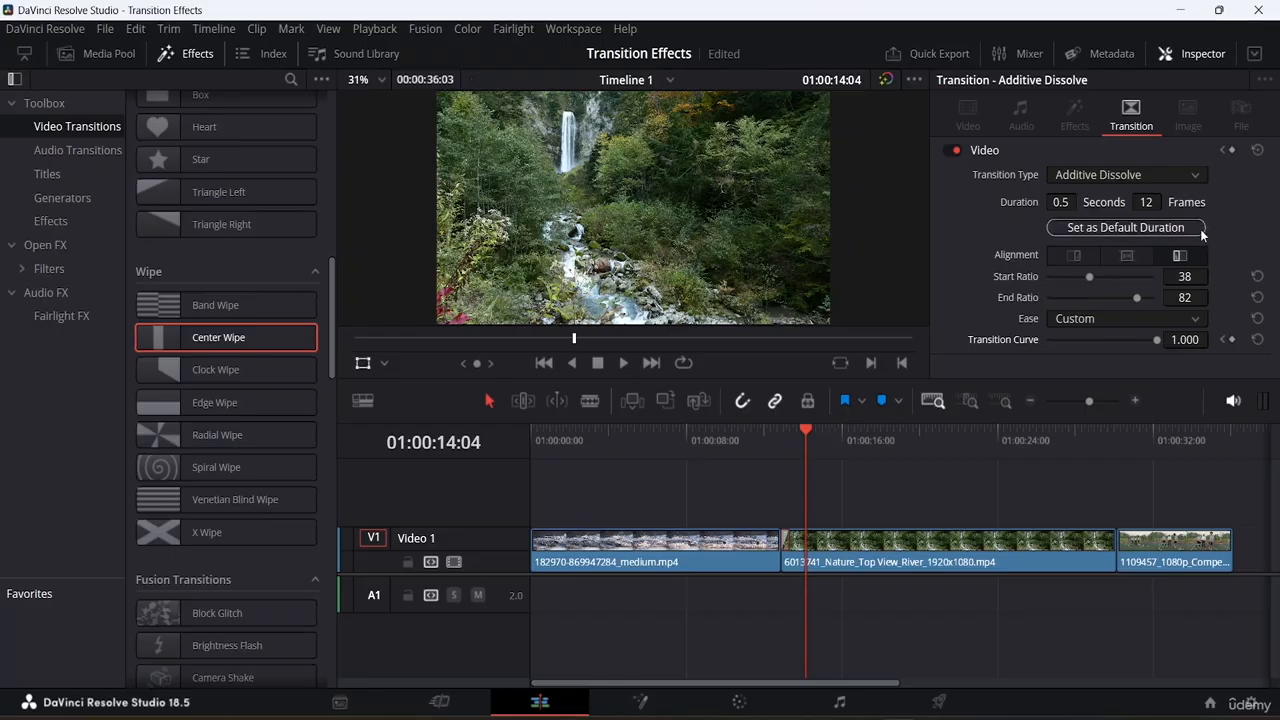
Set the Additive Dissolve's Ease to In and play the timeline across the transition from just before the cut.
click(1164, 320)
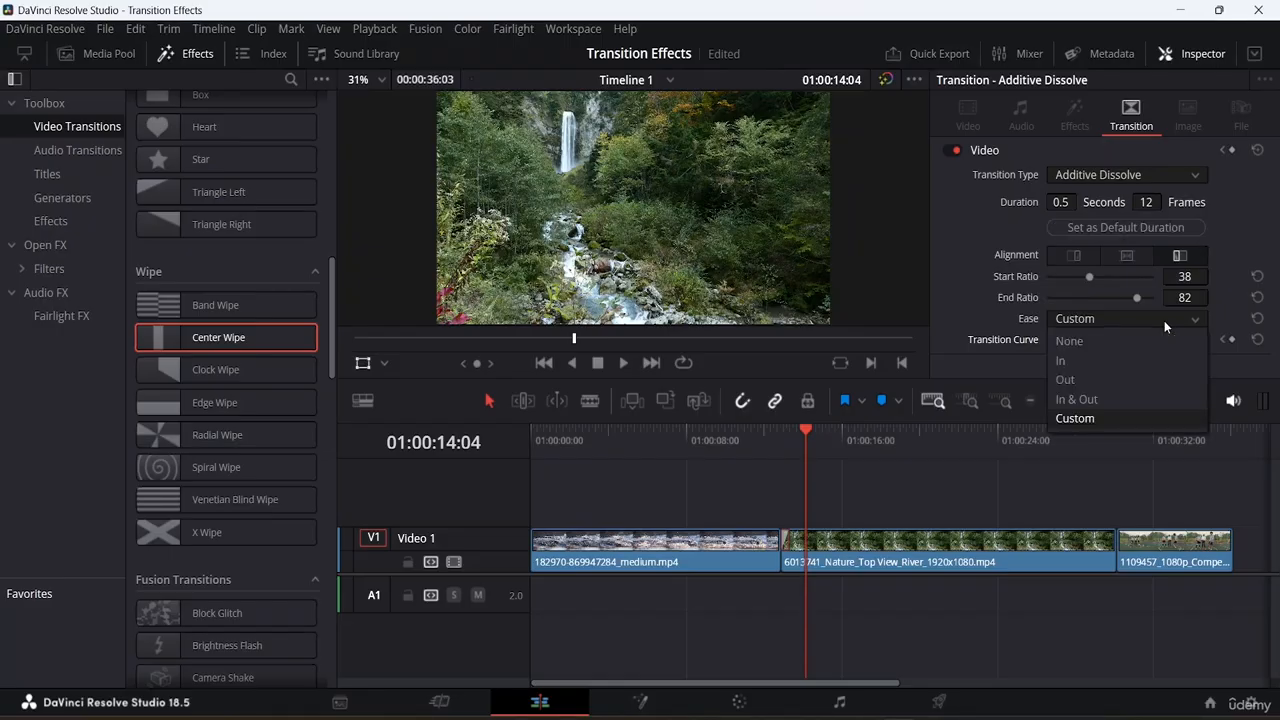
click(1084, 363)
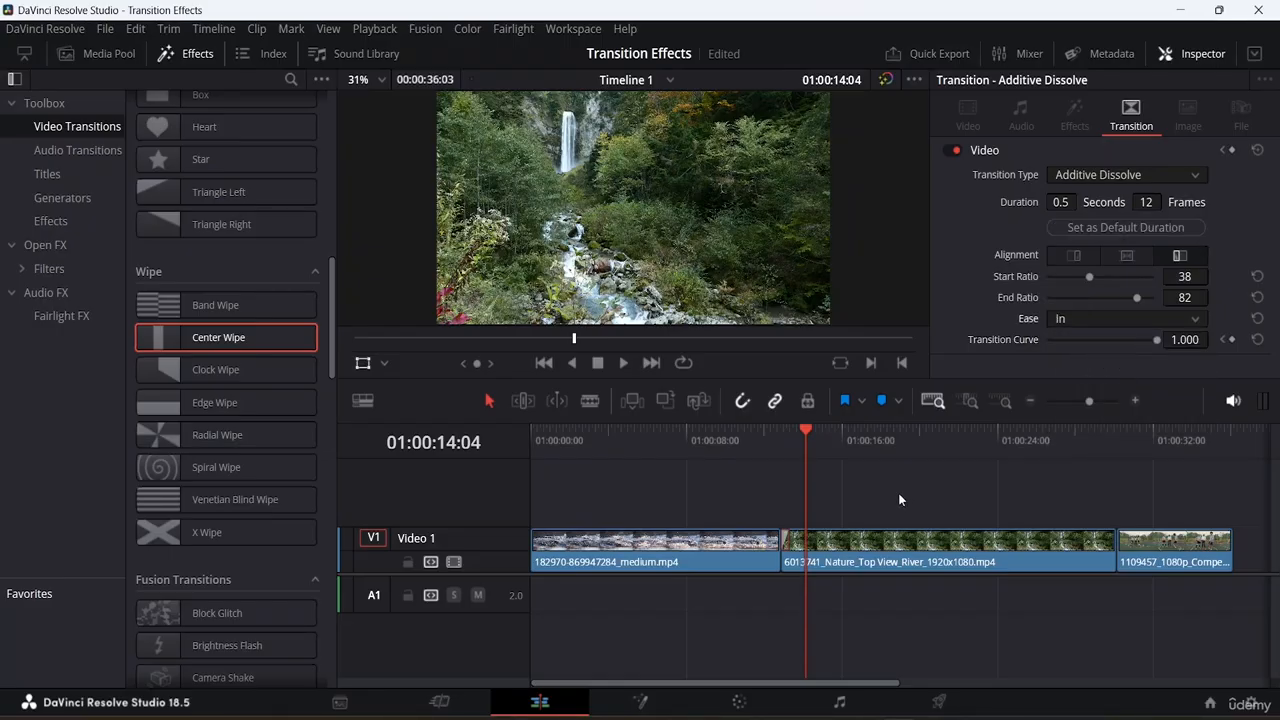
drag(805, 430, 742, 436)
key(space)
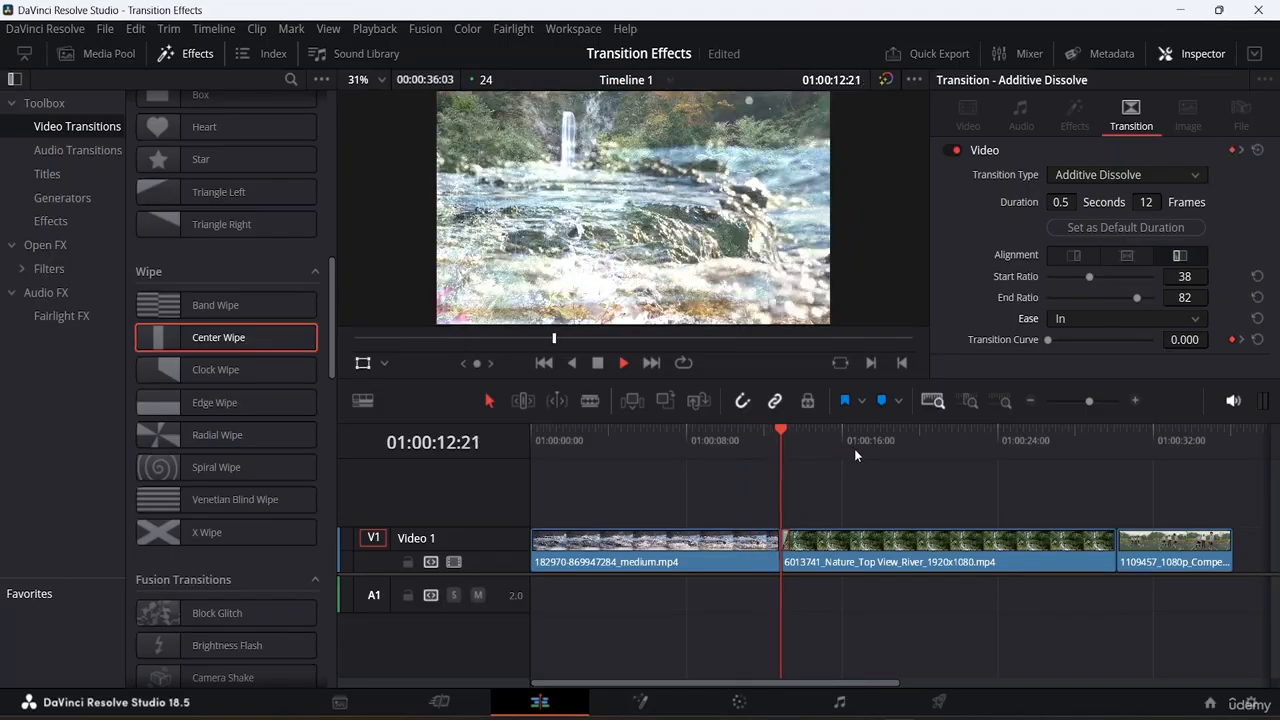
key(space)
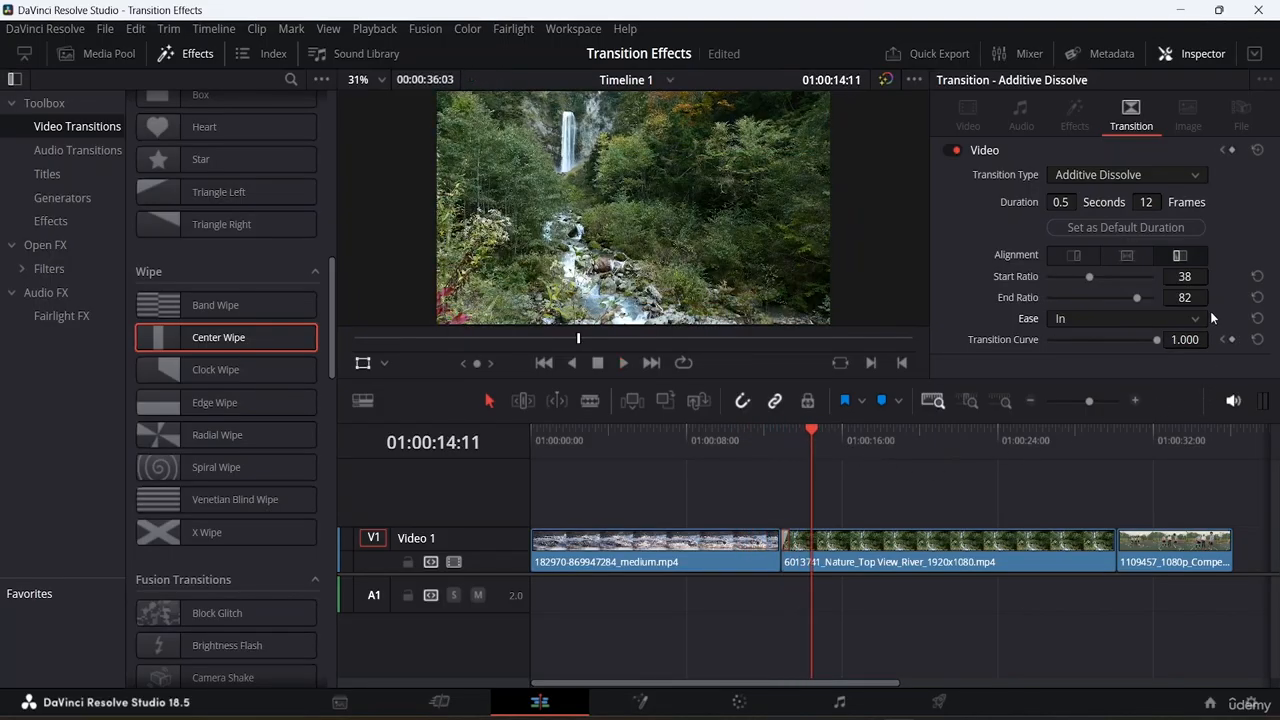
click(1176, 174)
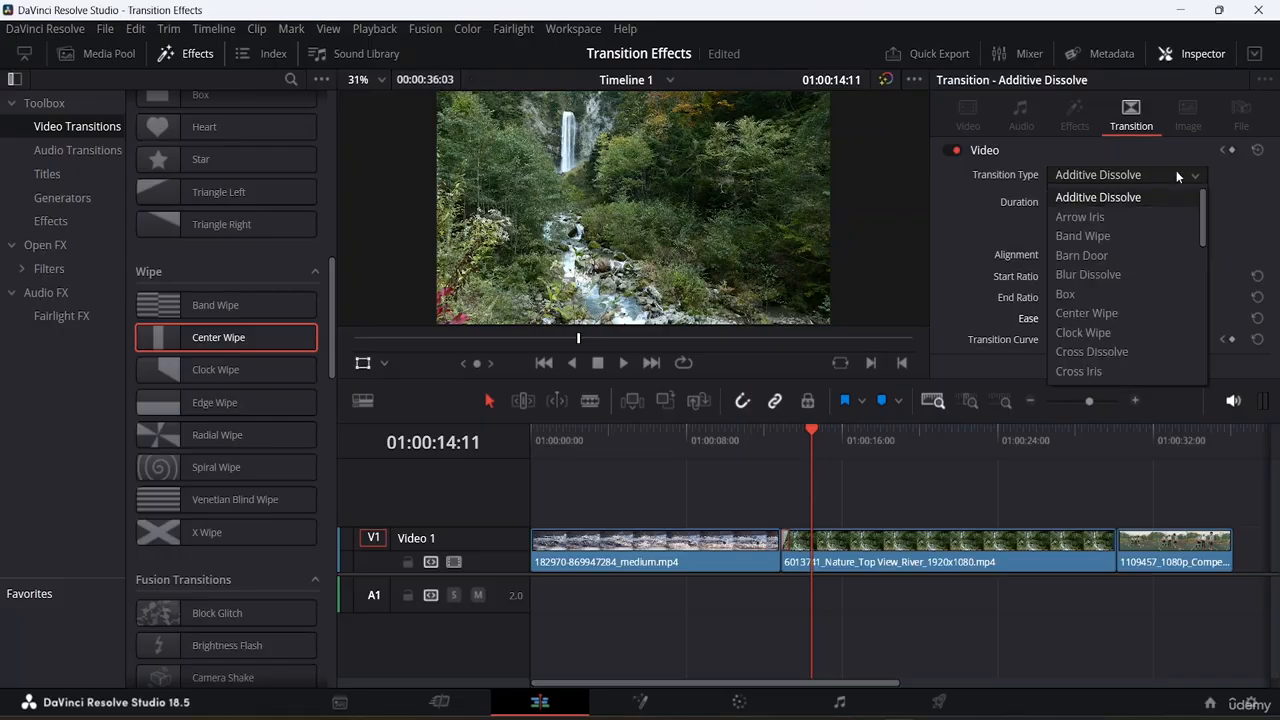
scroll(1097, 285, down, 7)
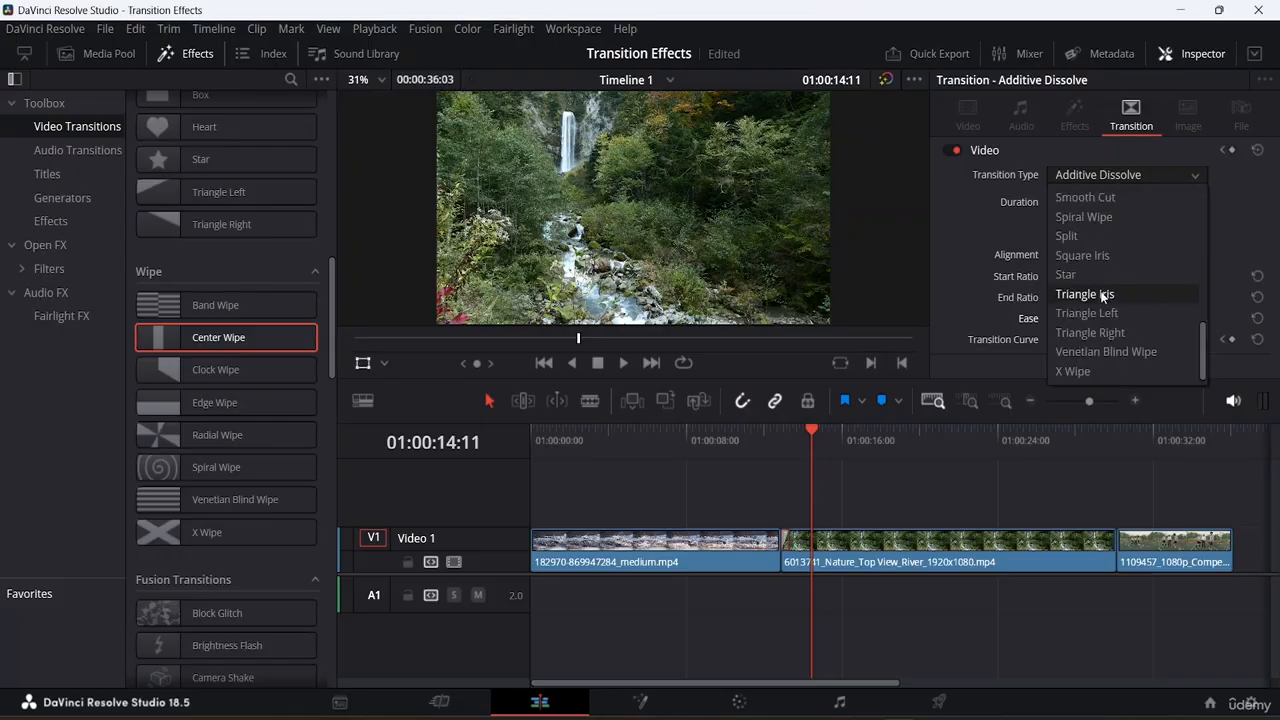
scroll(1108, 315, up, 7)
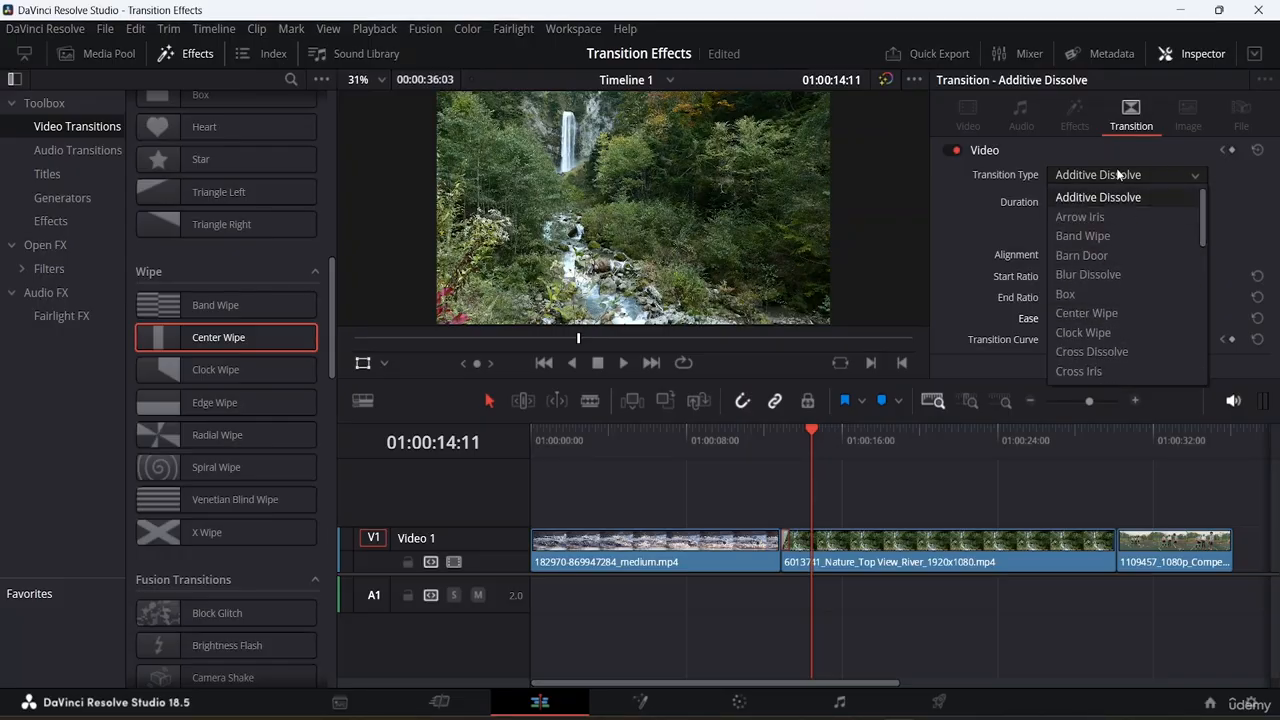
click(1115, 174)
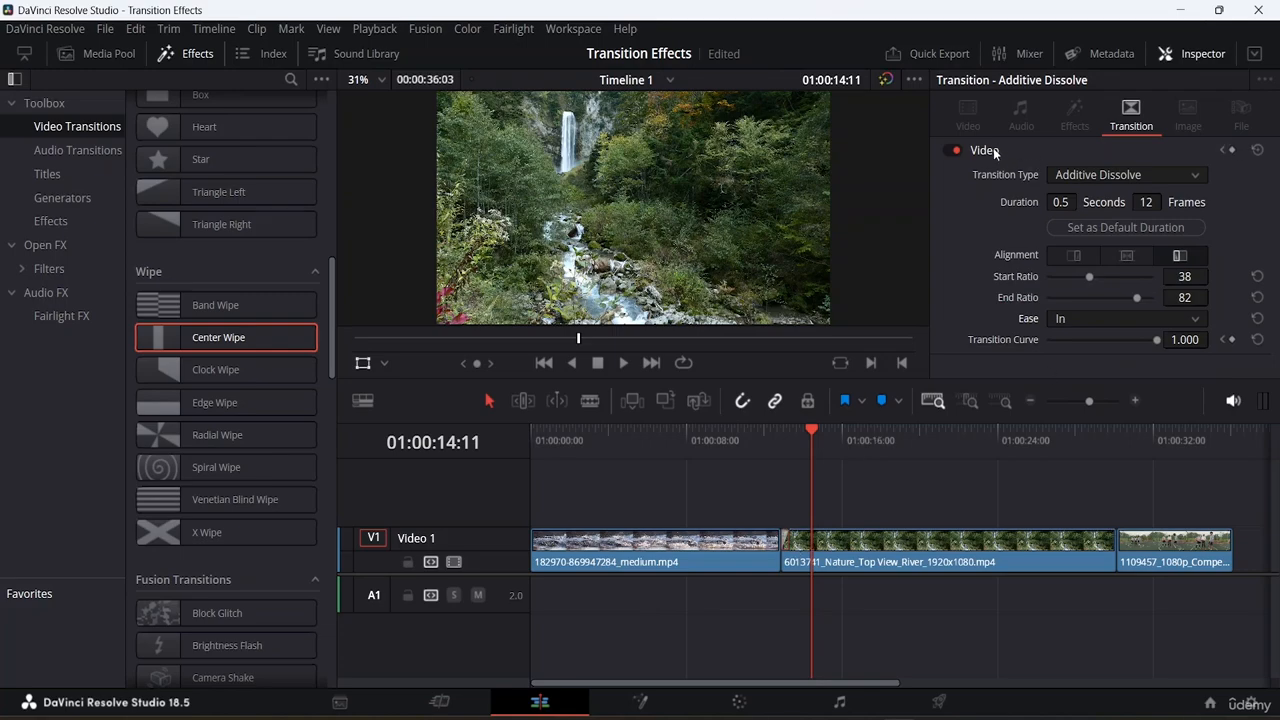
click(993, 150)
click(1001, 153)
Delete the Additive Dissolve transition at the start of the river clip.
click(788, 543)
click(786, 541)
key(Delete)
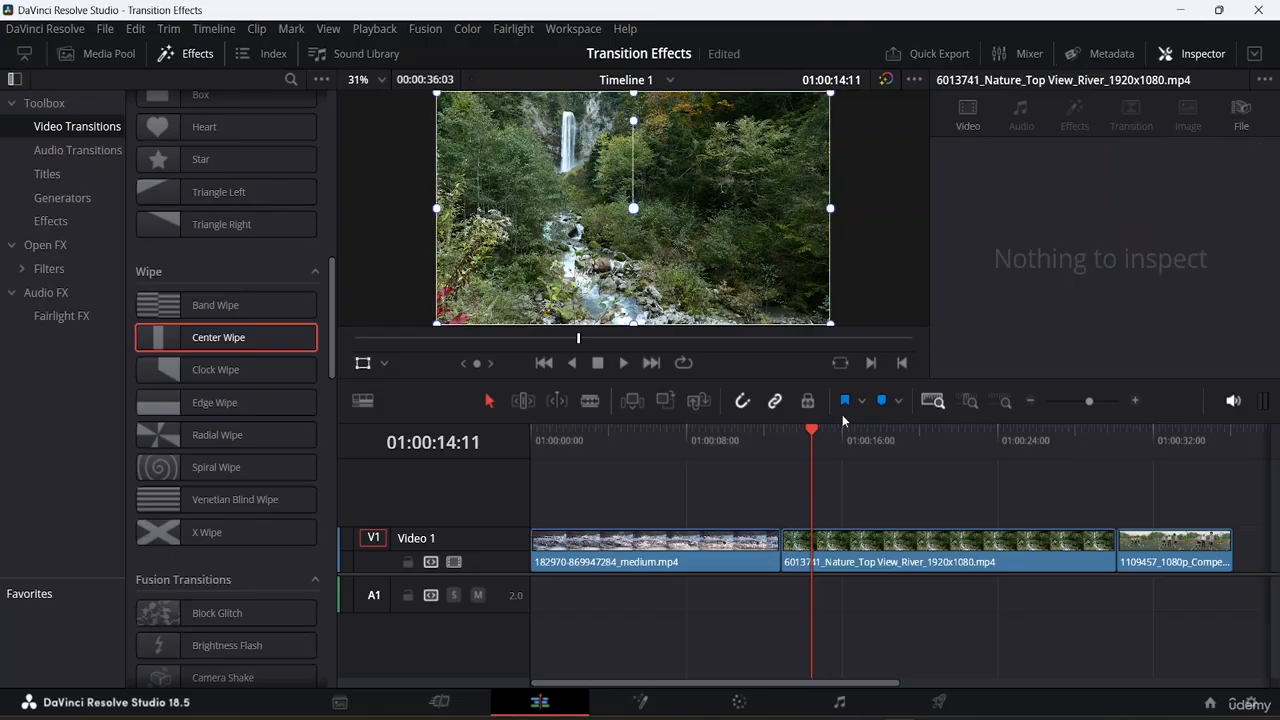
Look through the video transitions library, from the Dissolve group down to the Fusion and Resolve FX groups.
scroll(266, 248, up, 10)
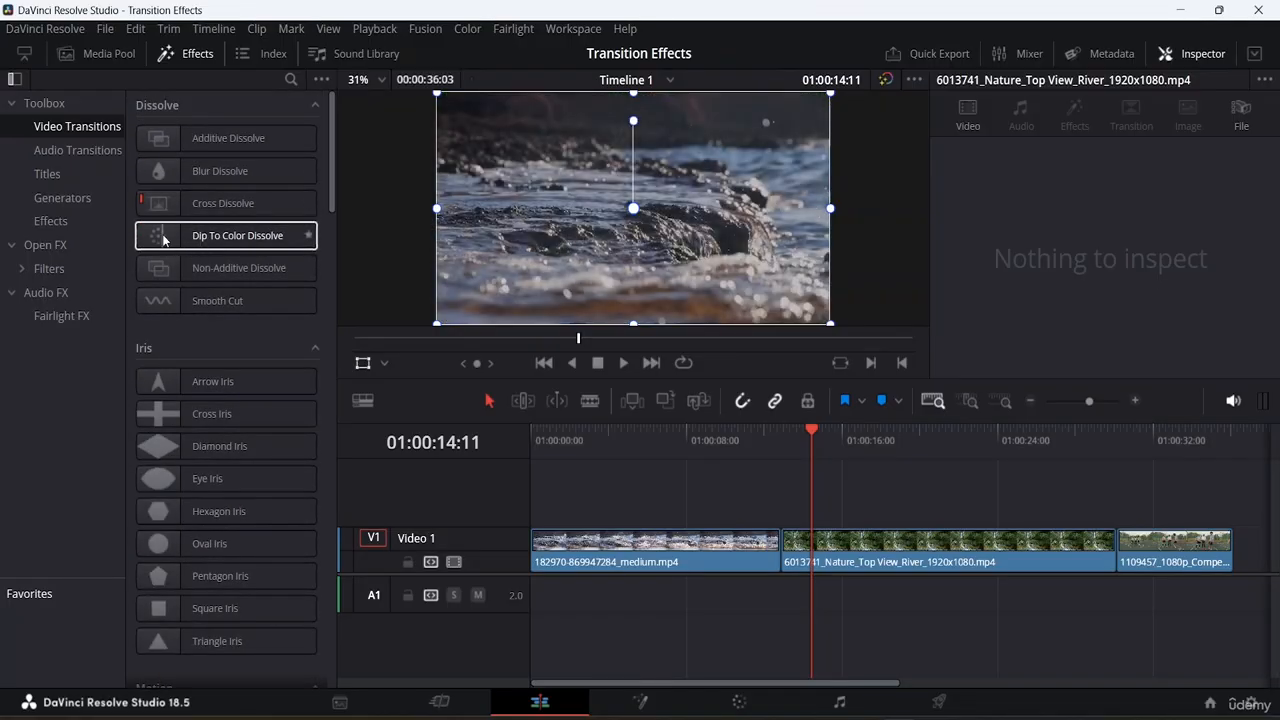
drag(165, 237, 200, 543)
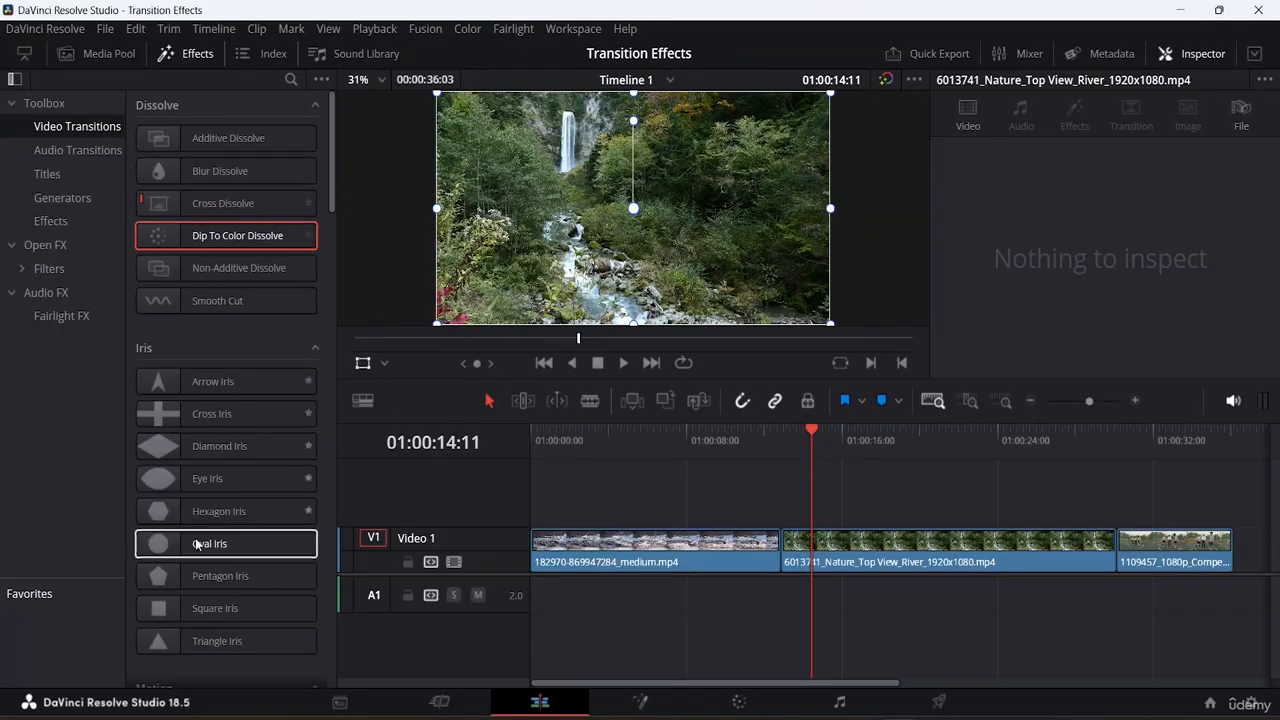
scroll(200, 530, down, 10)
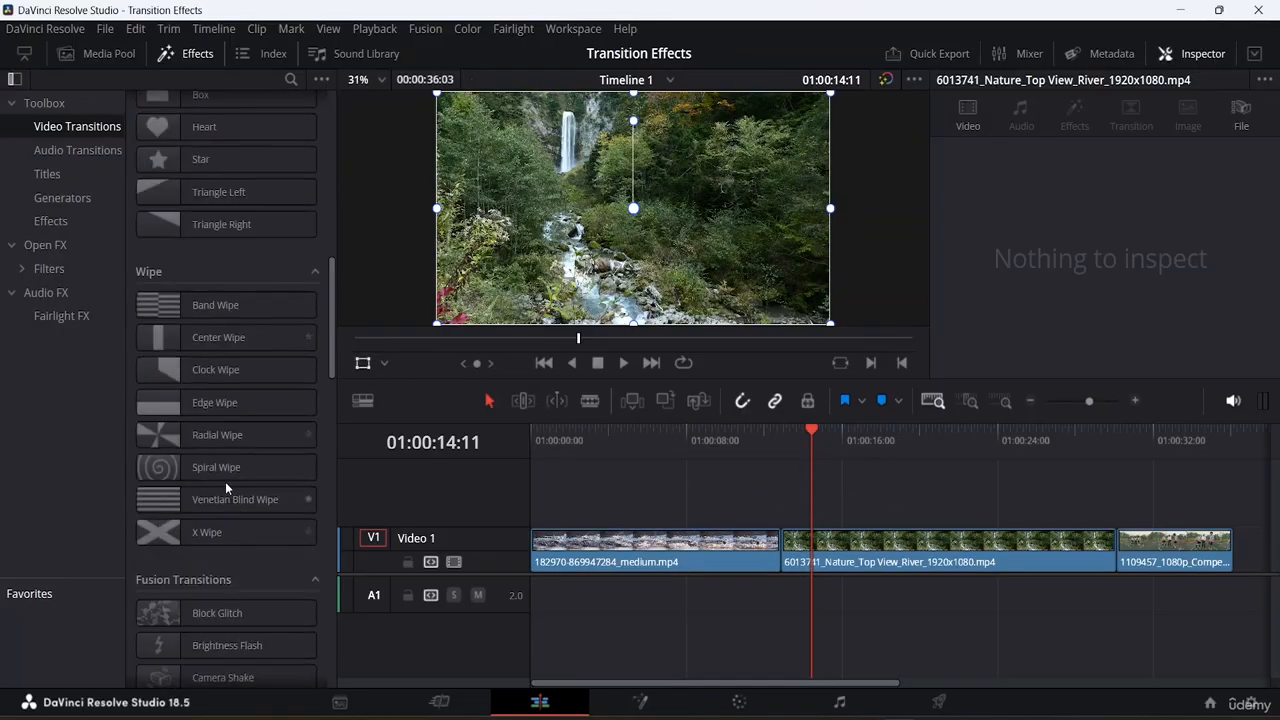
scroll(226, 488, down, 5)
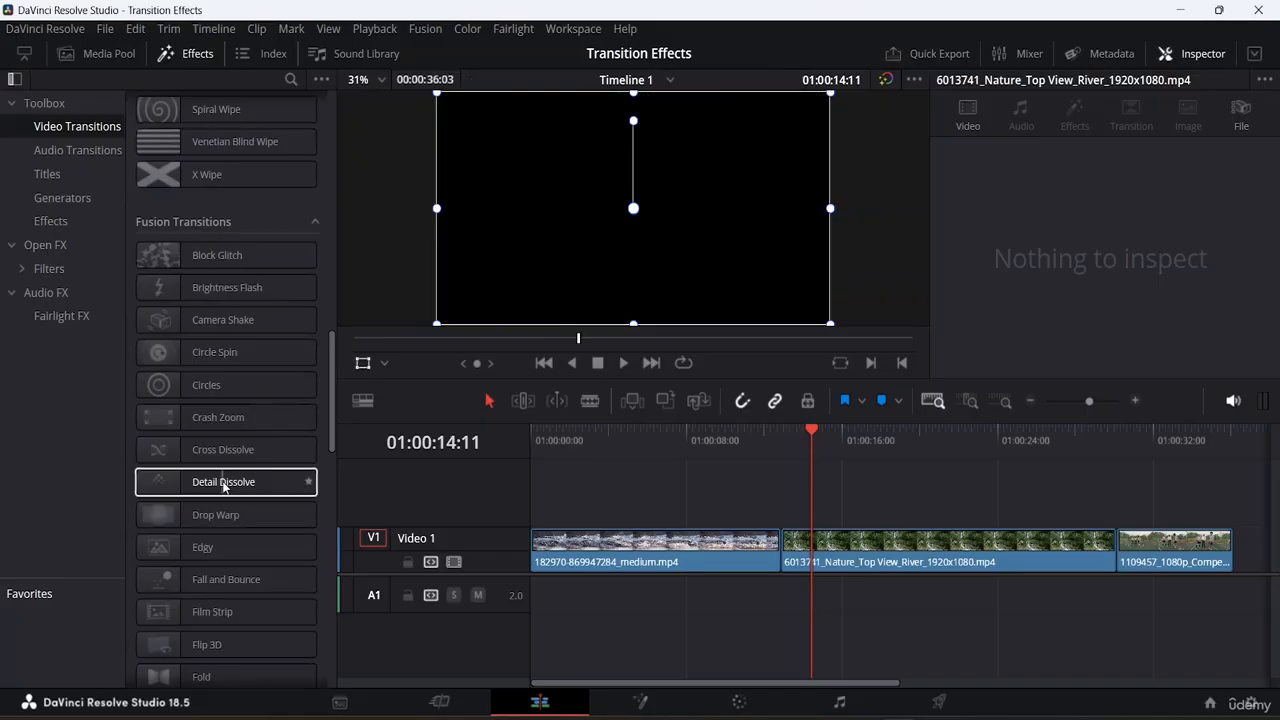
scroll(225, 478, down, 8)
scroll(228, 464, down, 5)
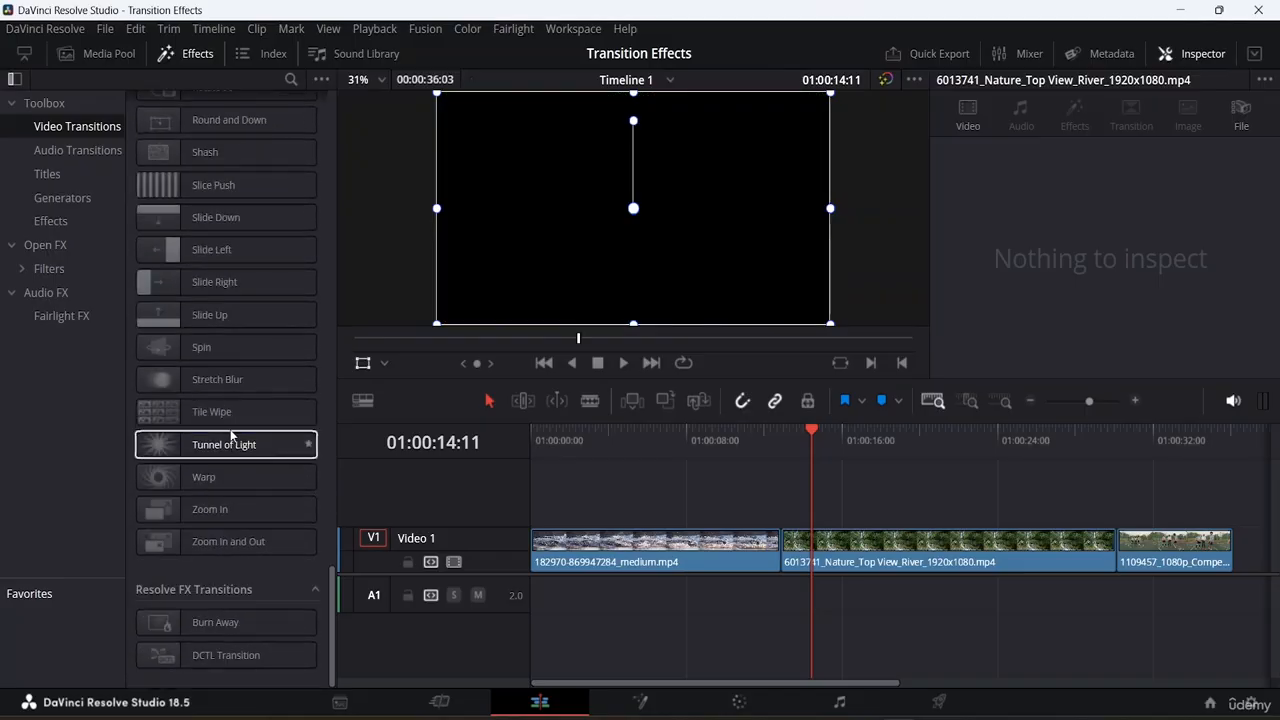
Try to place the Zoom In transition on the timeline and return to the timeline's start.
drag(184, 509, 889, 465)
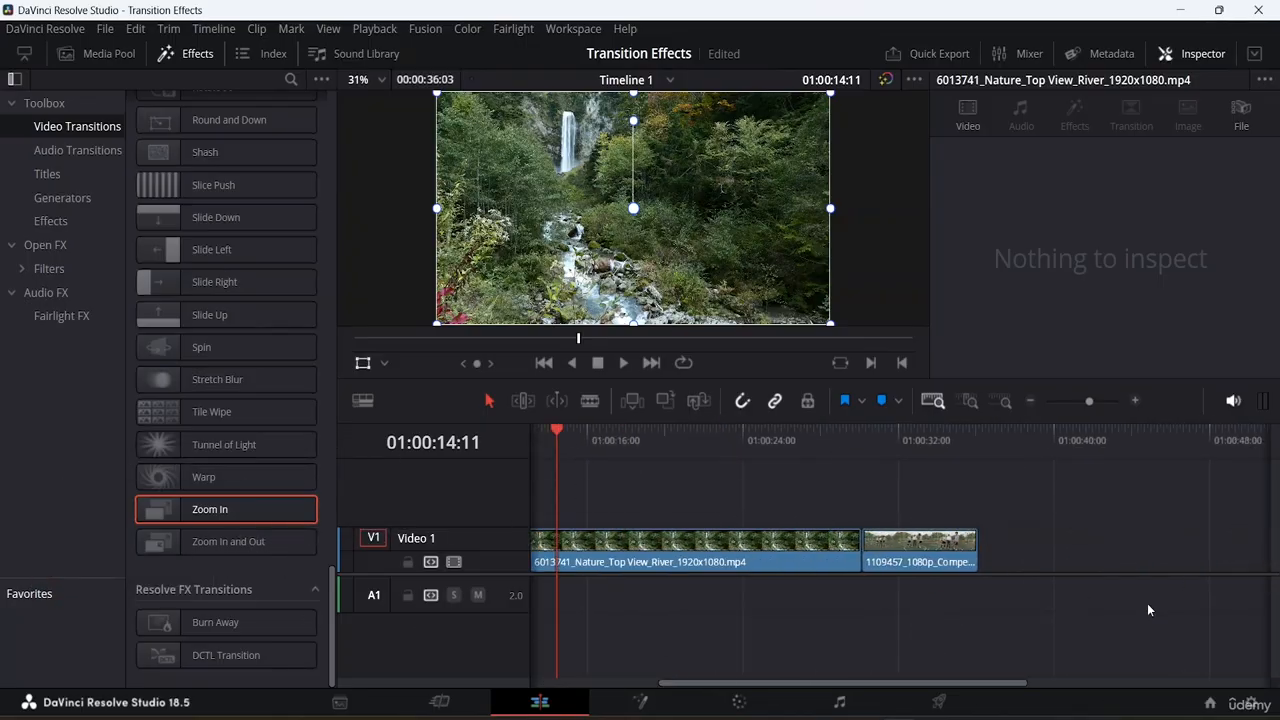
drag(991, 686, 600, 691)
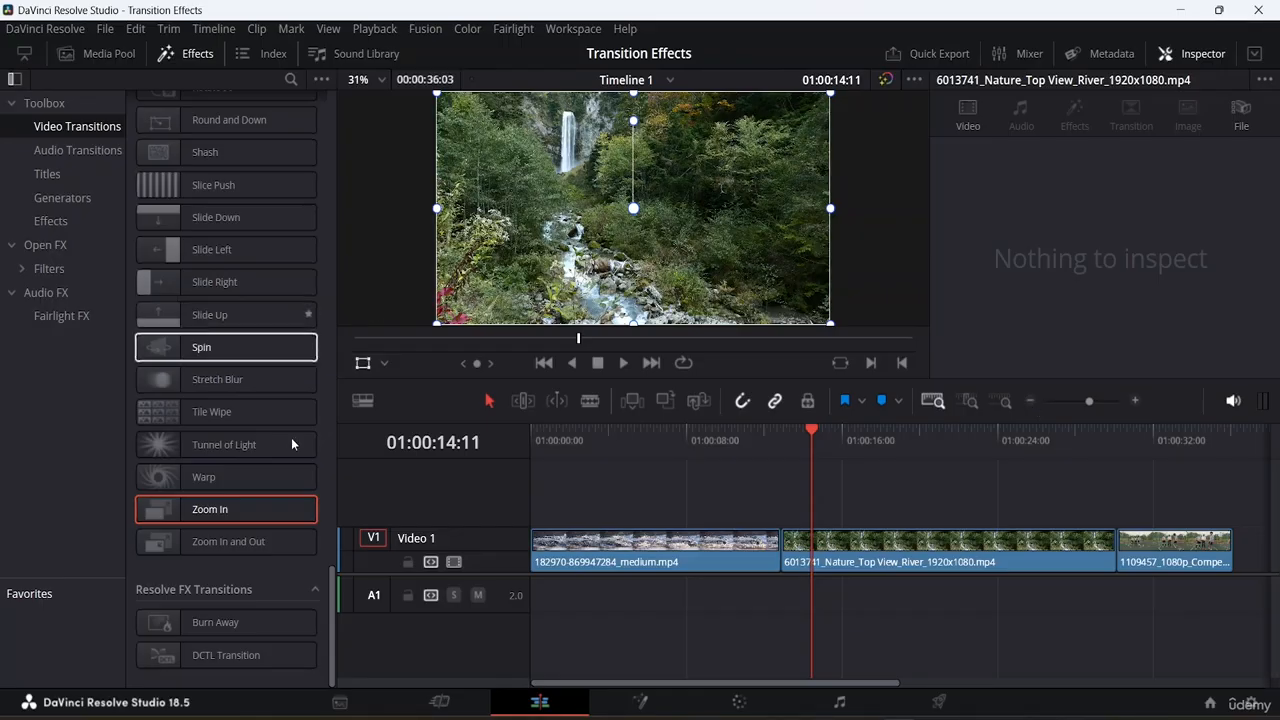
Add the Smooth Cut transition to the start of the river clip and scrub across the cut to 01:00:12:21.
scroll(267, 390, up, 10)
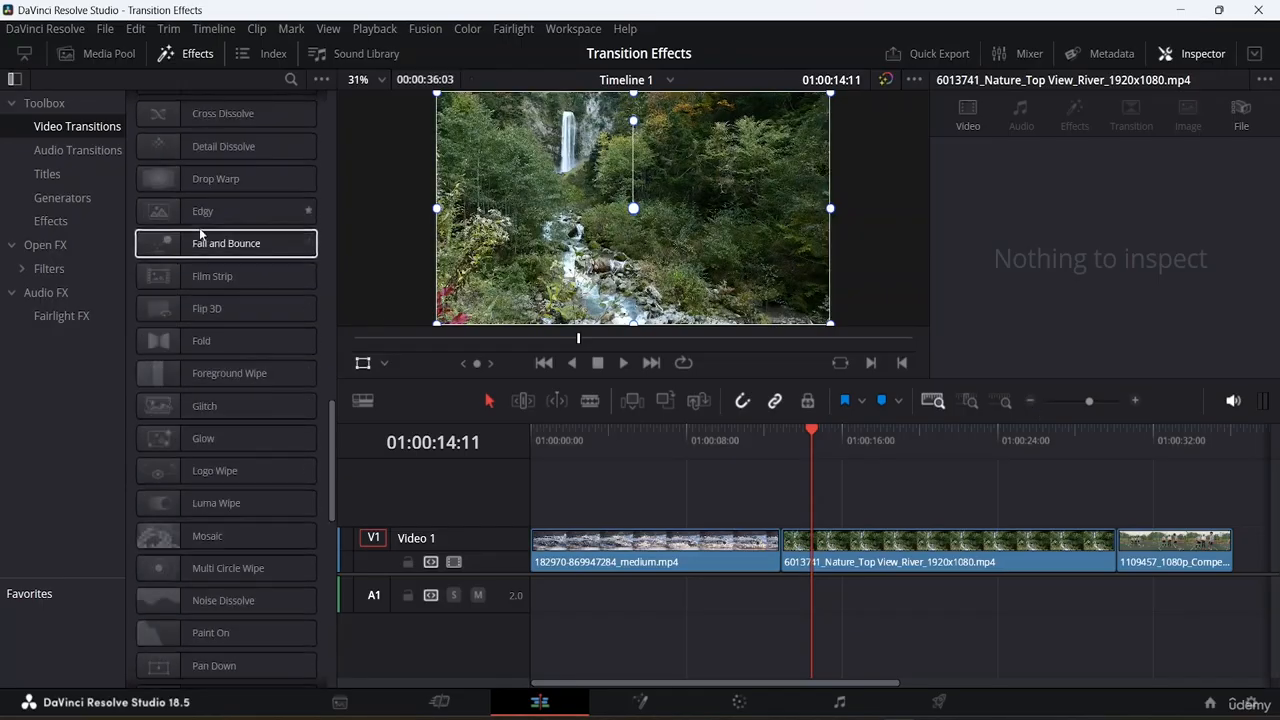
scroll(200, 234, up, 12)
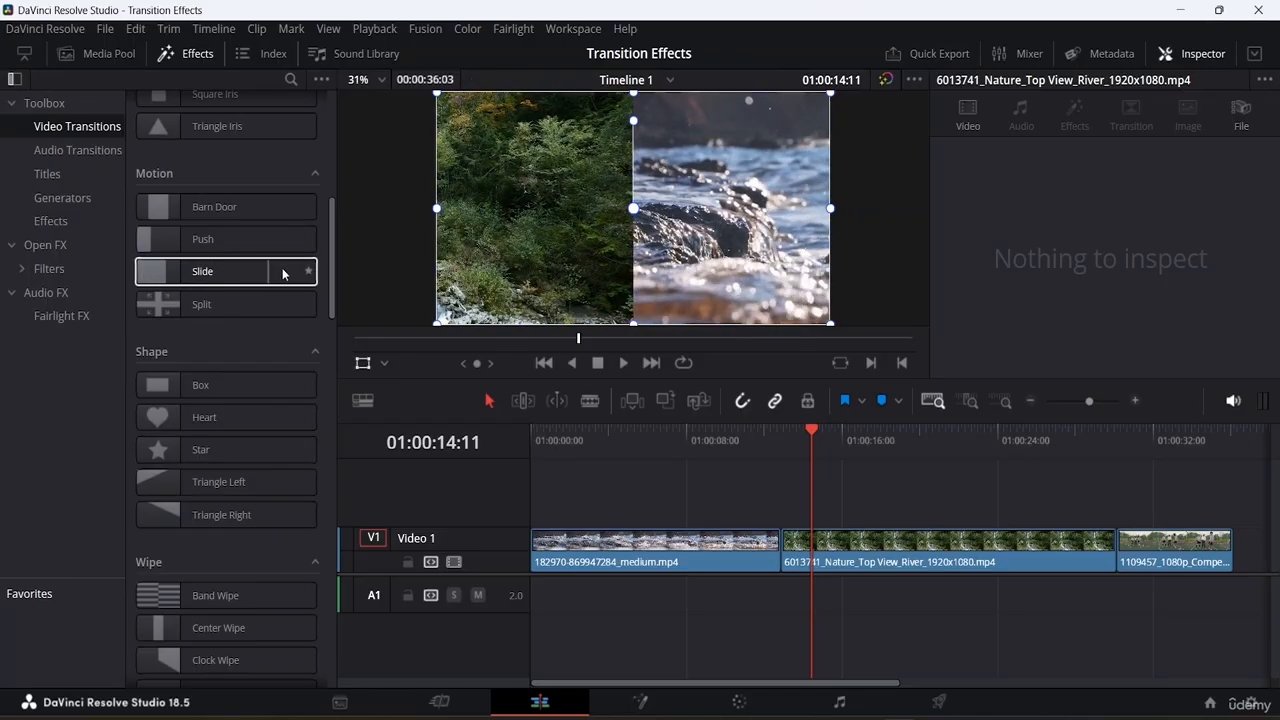
scroll(253, 239, up, 5)
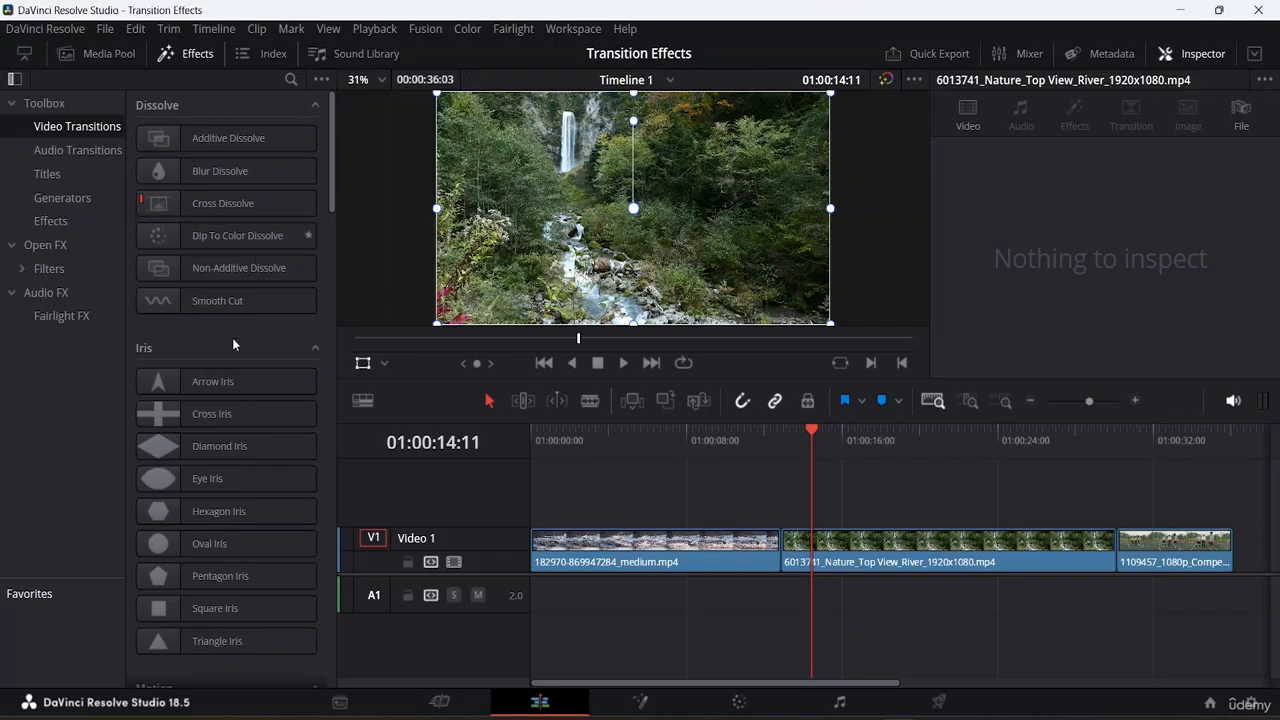
drag(177, 307, 810, 550)
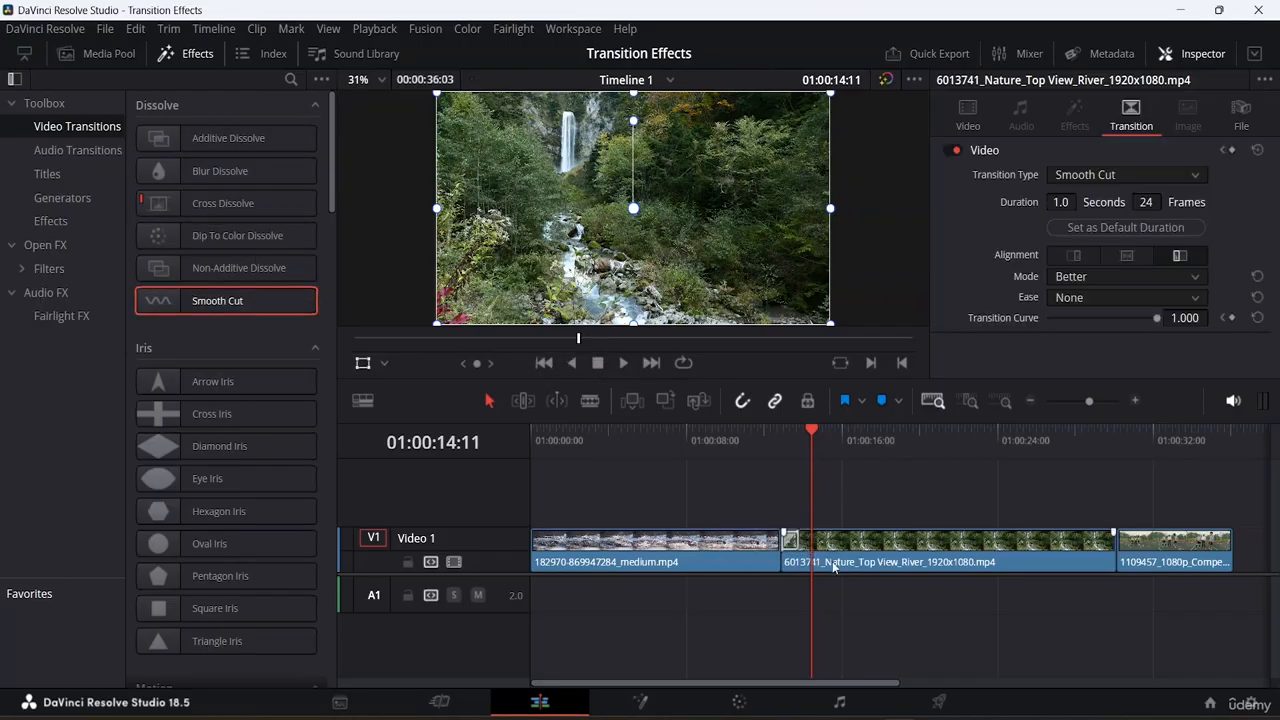
drag(806, 434, 764, 442)
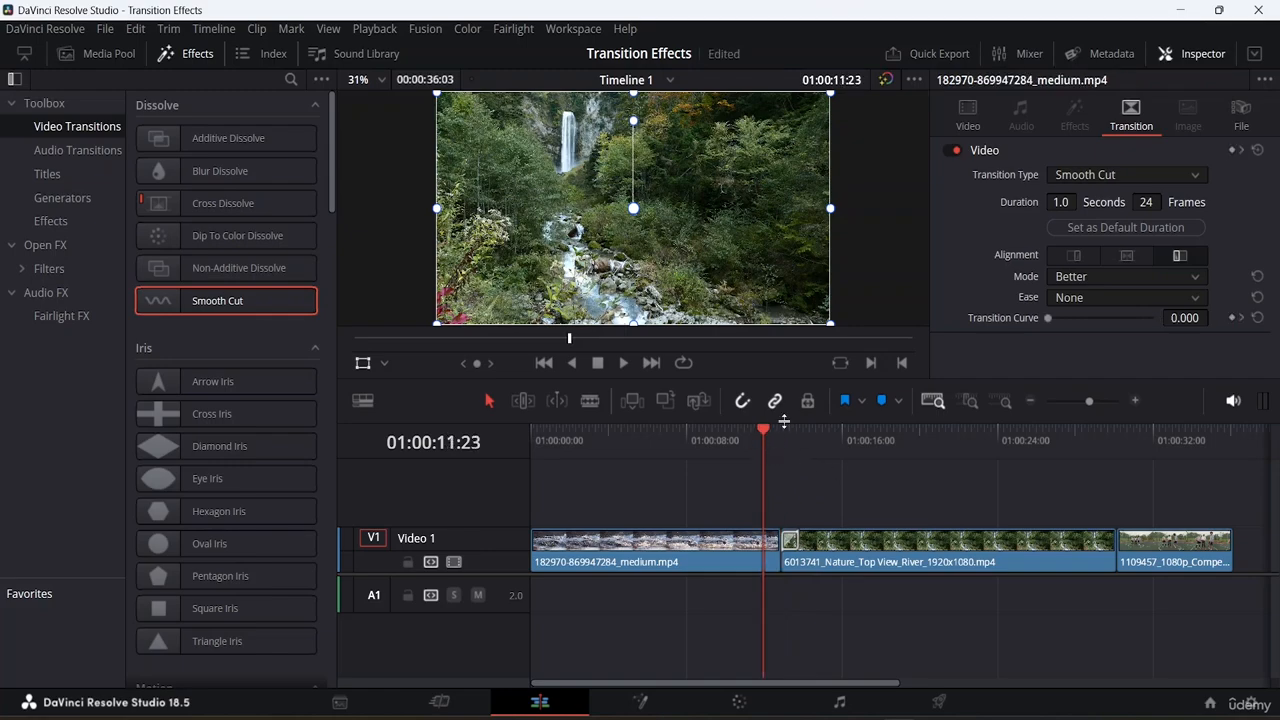
drag(765, 425, 779, 429)
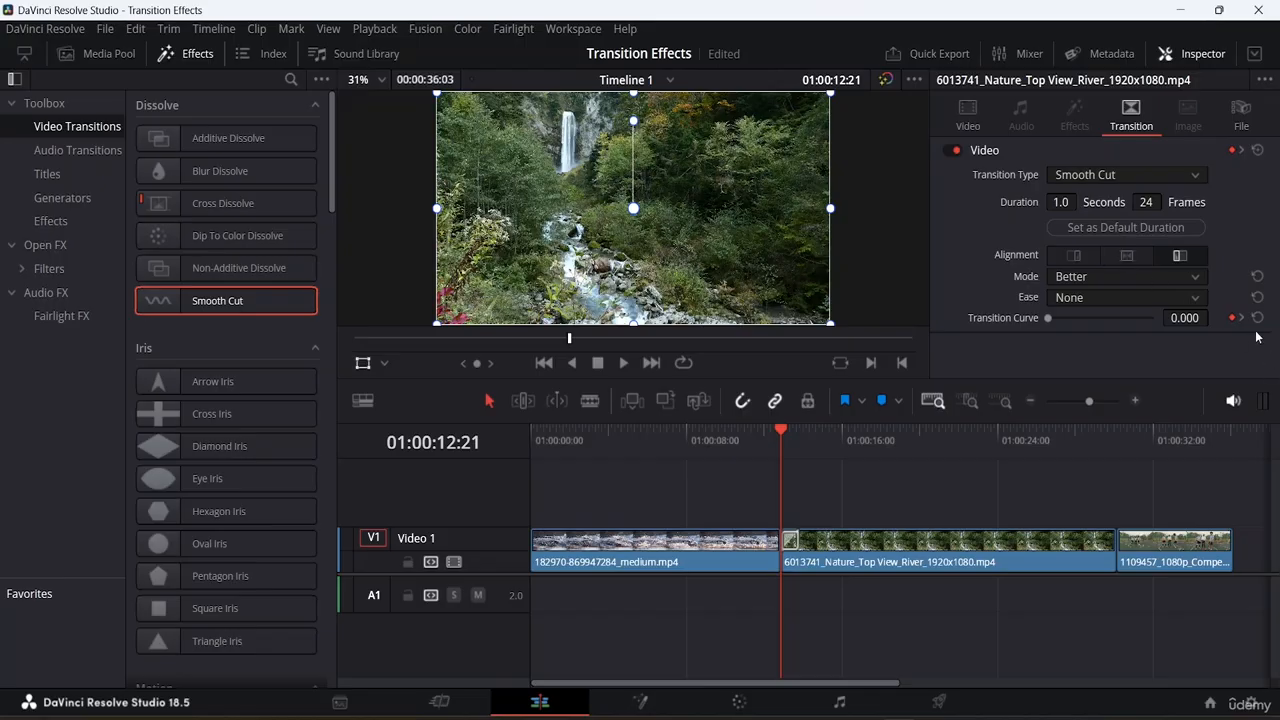
Set the Smooth Cut's Mode to Faster and its Ease to In.
click(1195, 283)
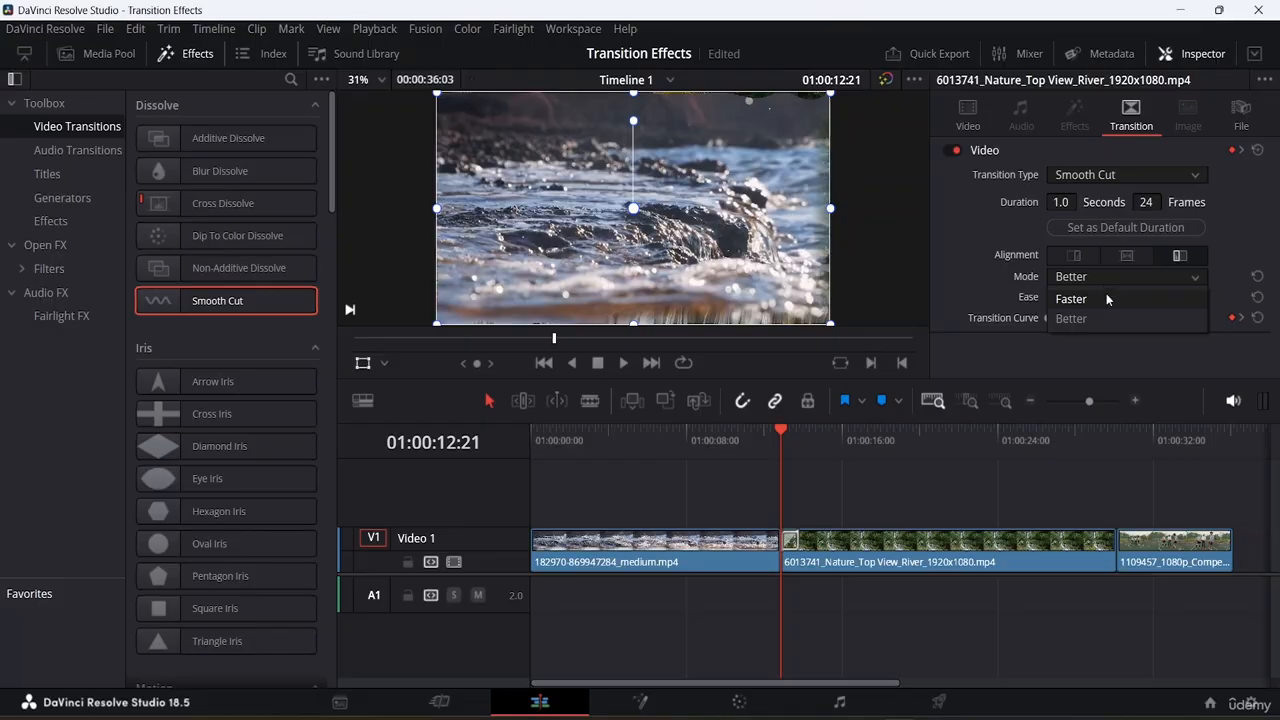
click(1073, 299)
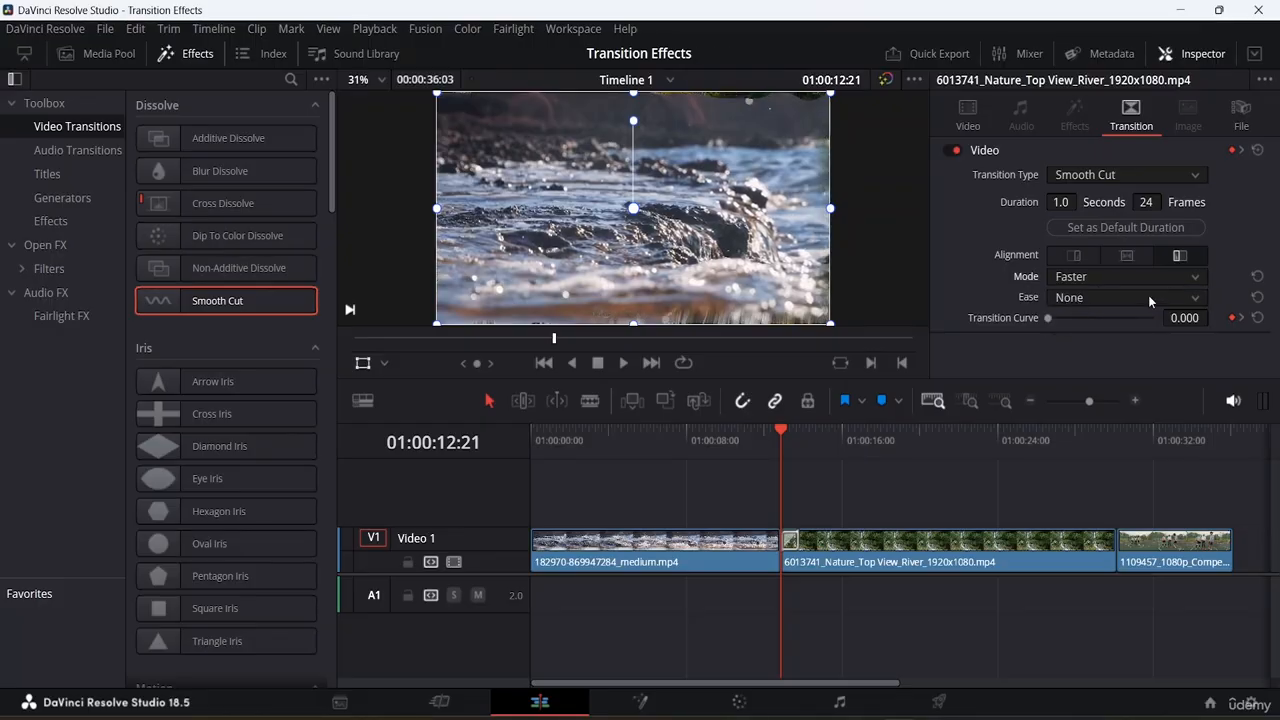
click(1148, 295)
click(1090, 340)
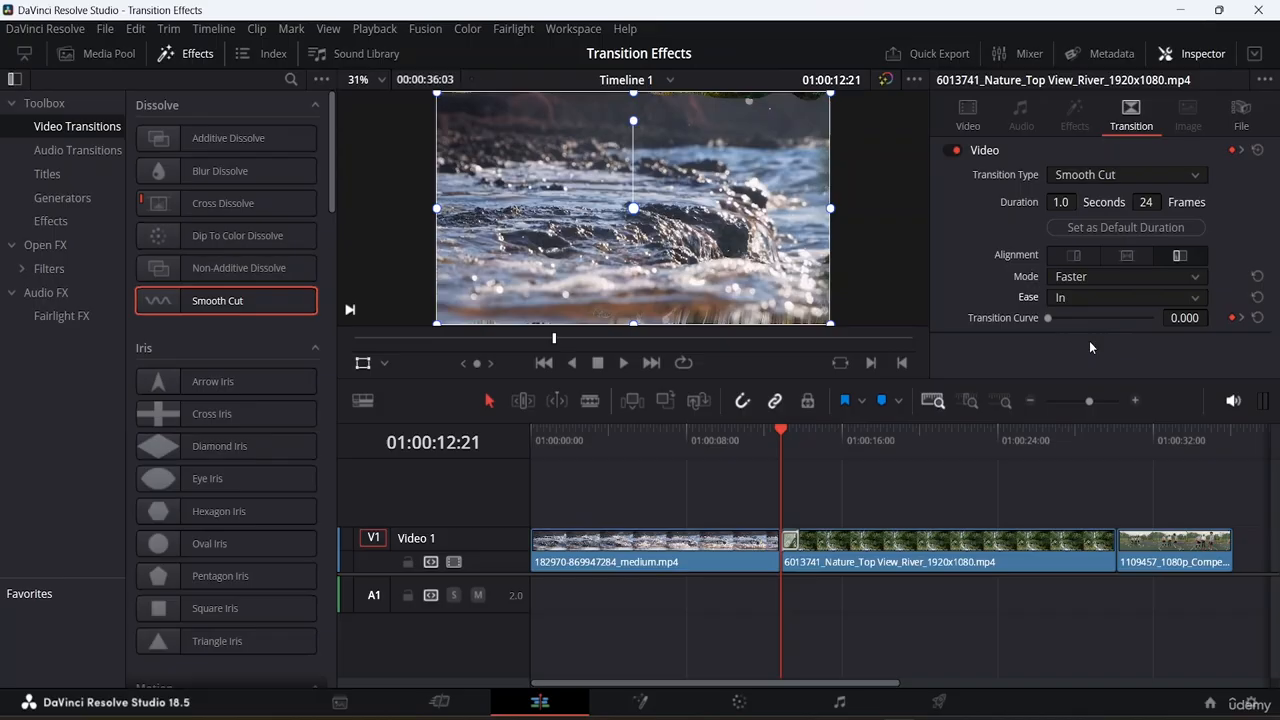
Lengthen the Smooth Cut transition on the timeline to 1.5 seconds and play across it from 01:00:11:23.
click(795, 541)
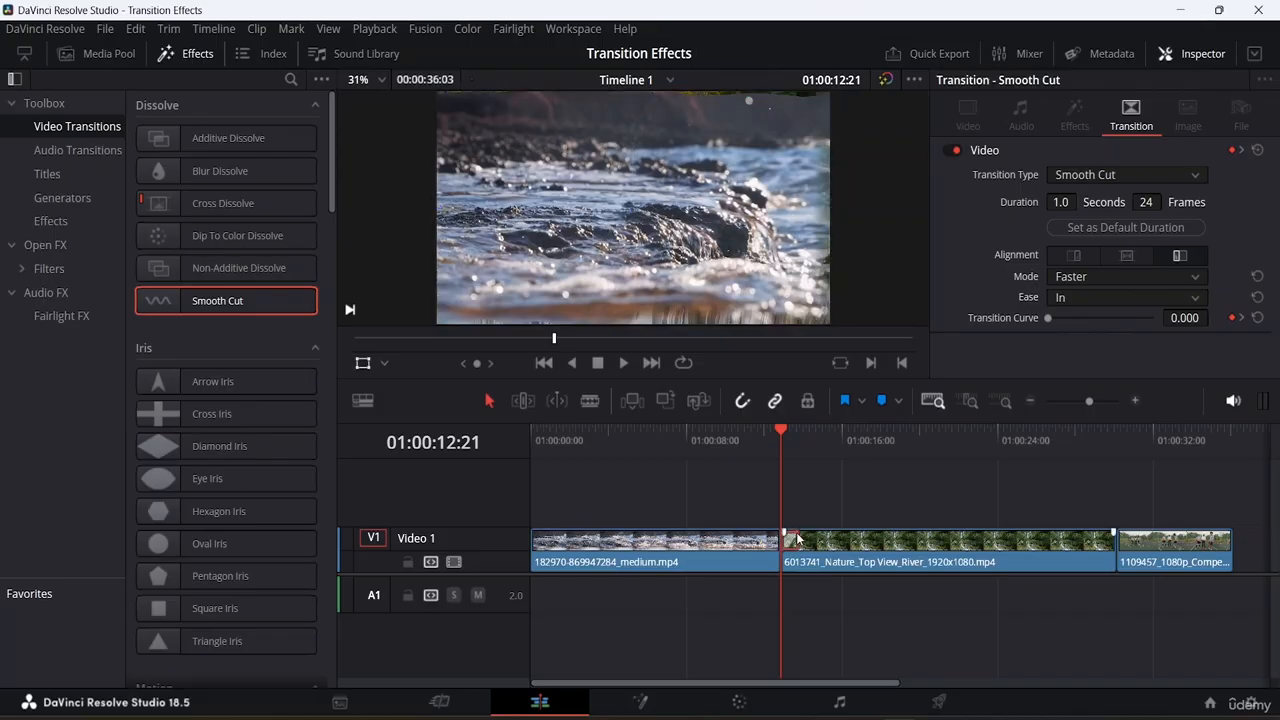
mouse_move(800, 540)
mouse_down()
mouse_move(850, 541)
mouse_move(810, 540)
mouse_up()
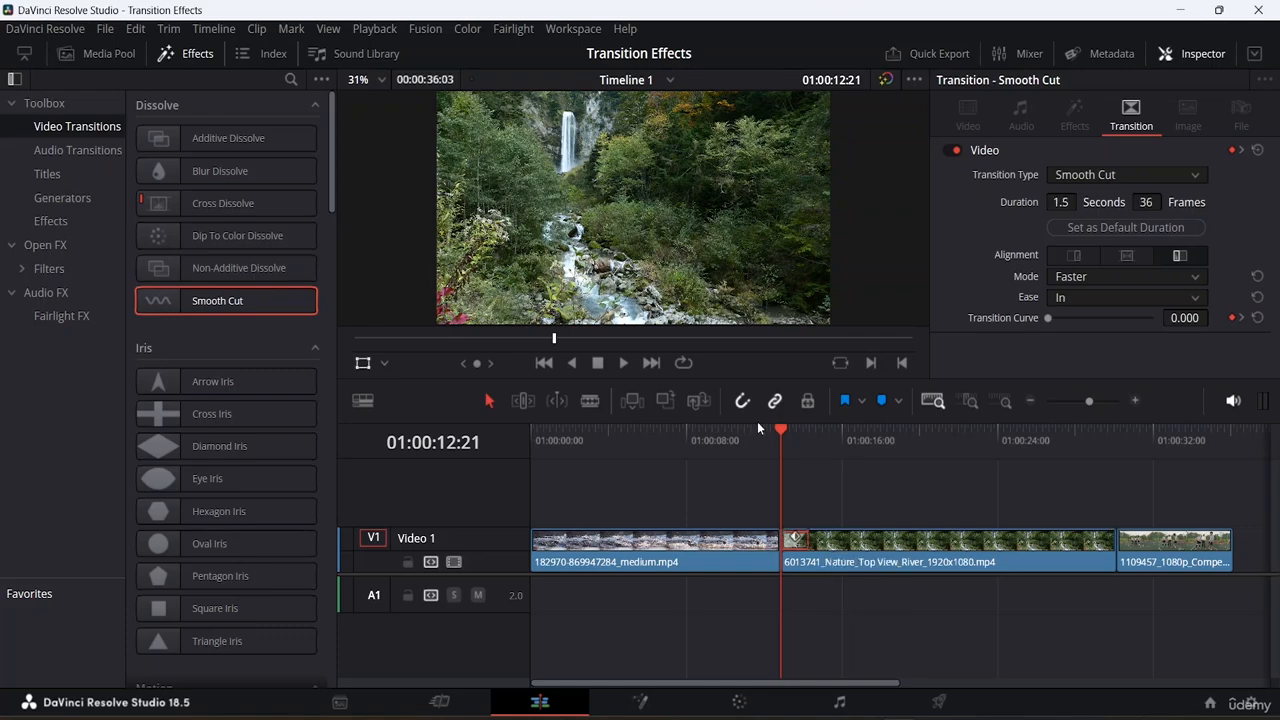
drag(781, 434, 763, 429)
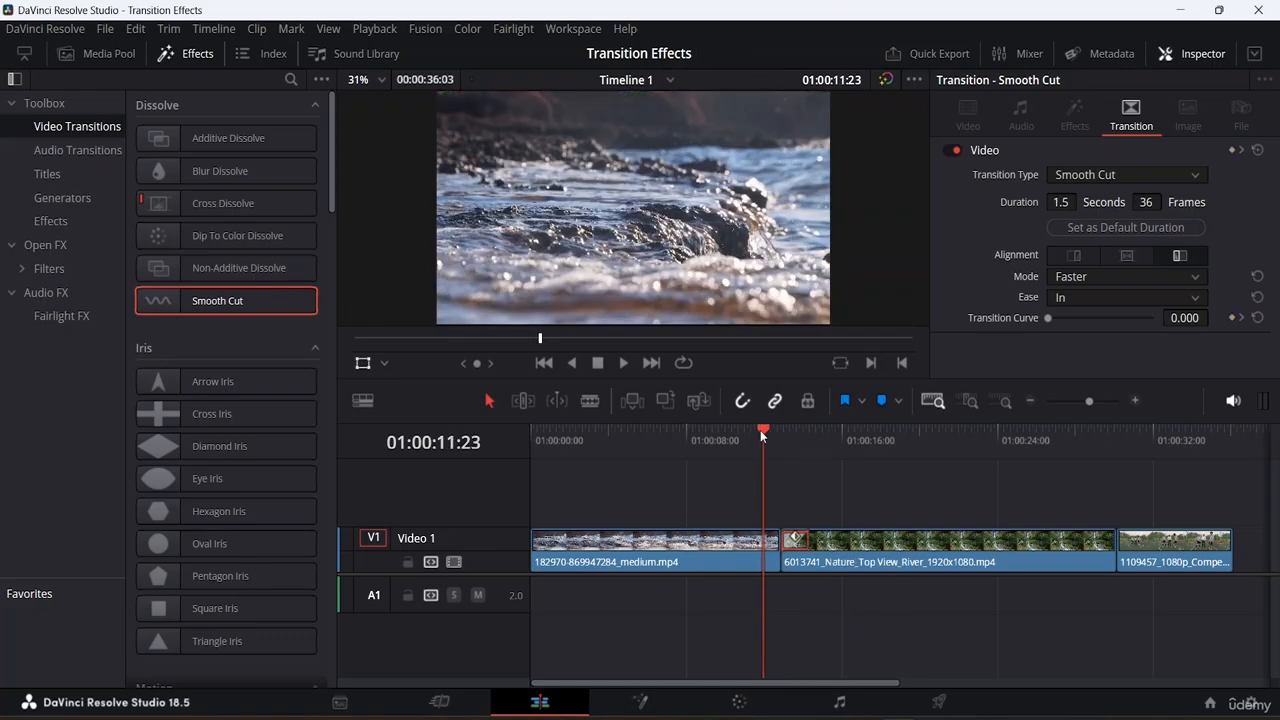
key(space)
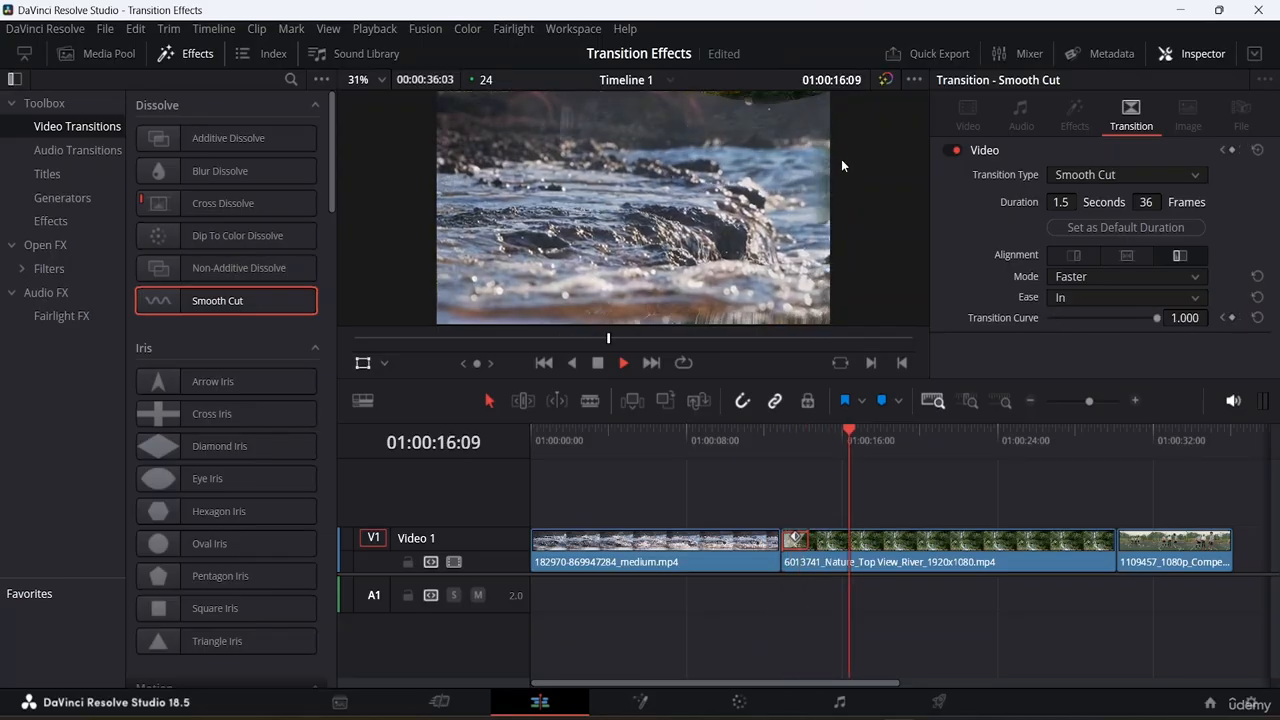
Replay the timeline across the Smooth Cut transition from 01:00:10:02 and stop at 01:00:17:01.
key(space)
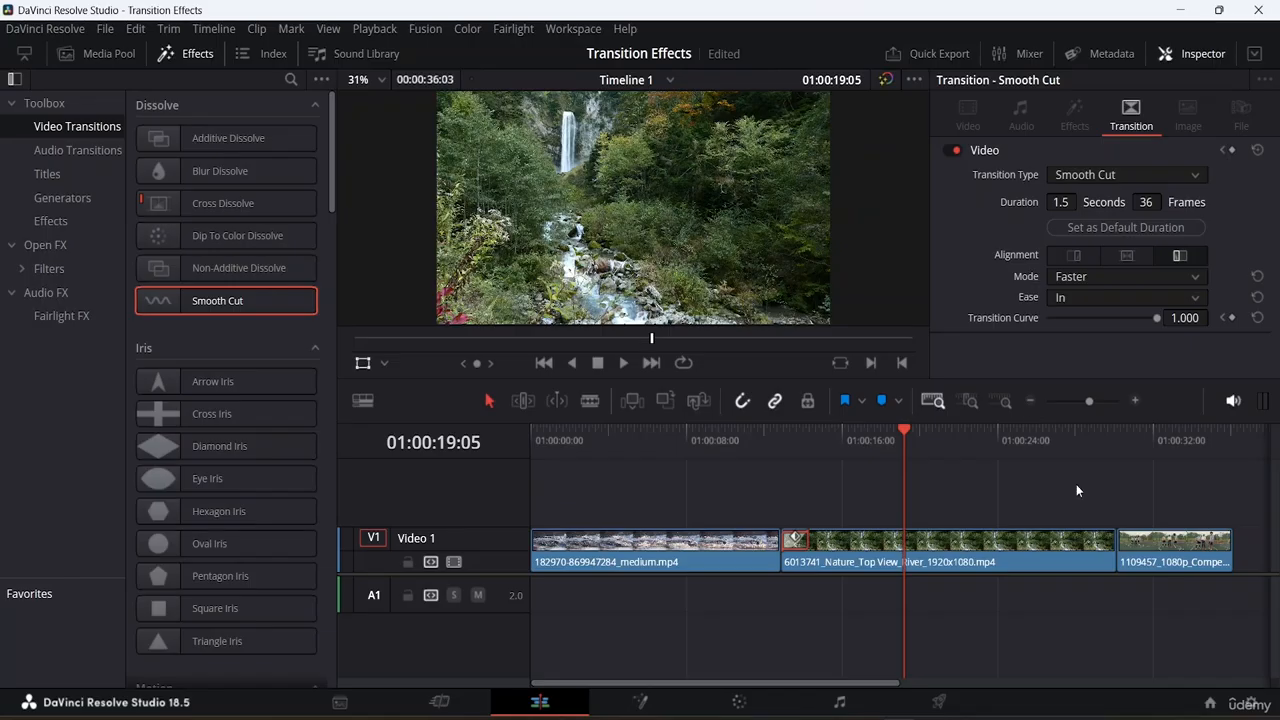
drag(904, 433, 728, 450)
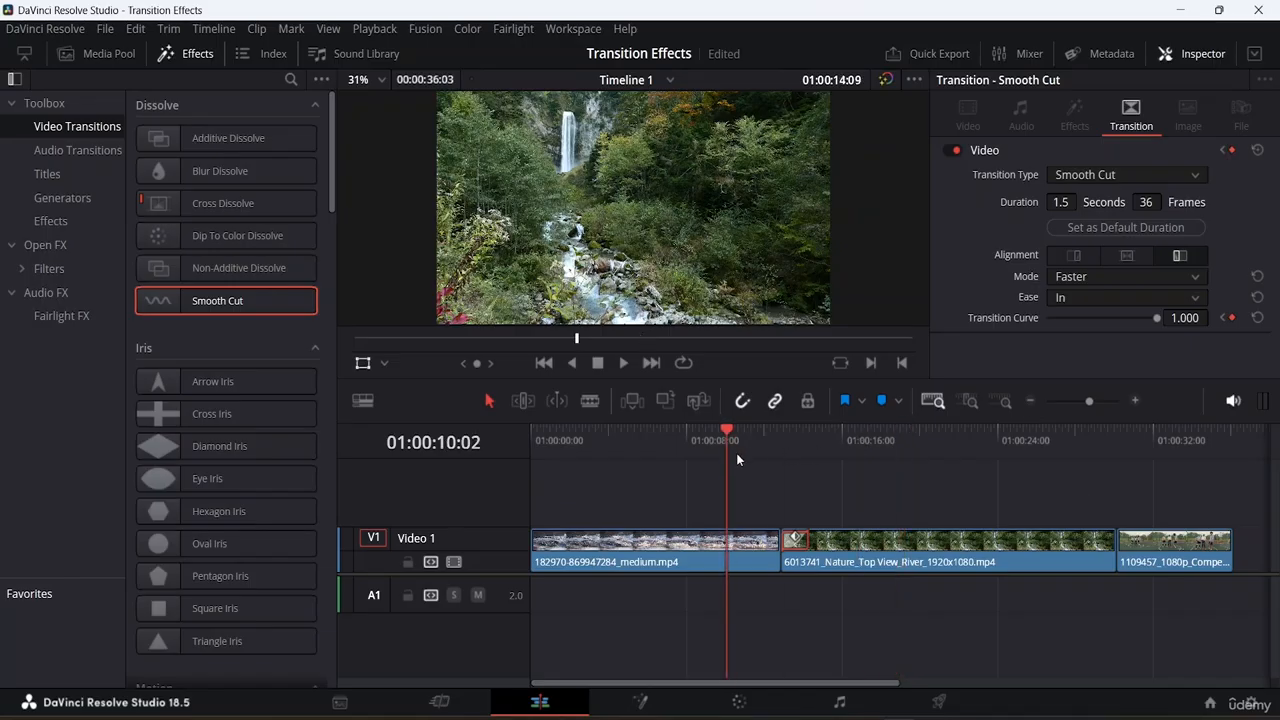
key(space)
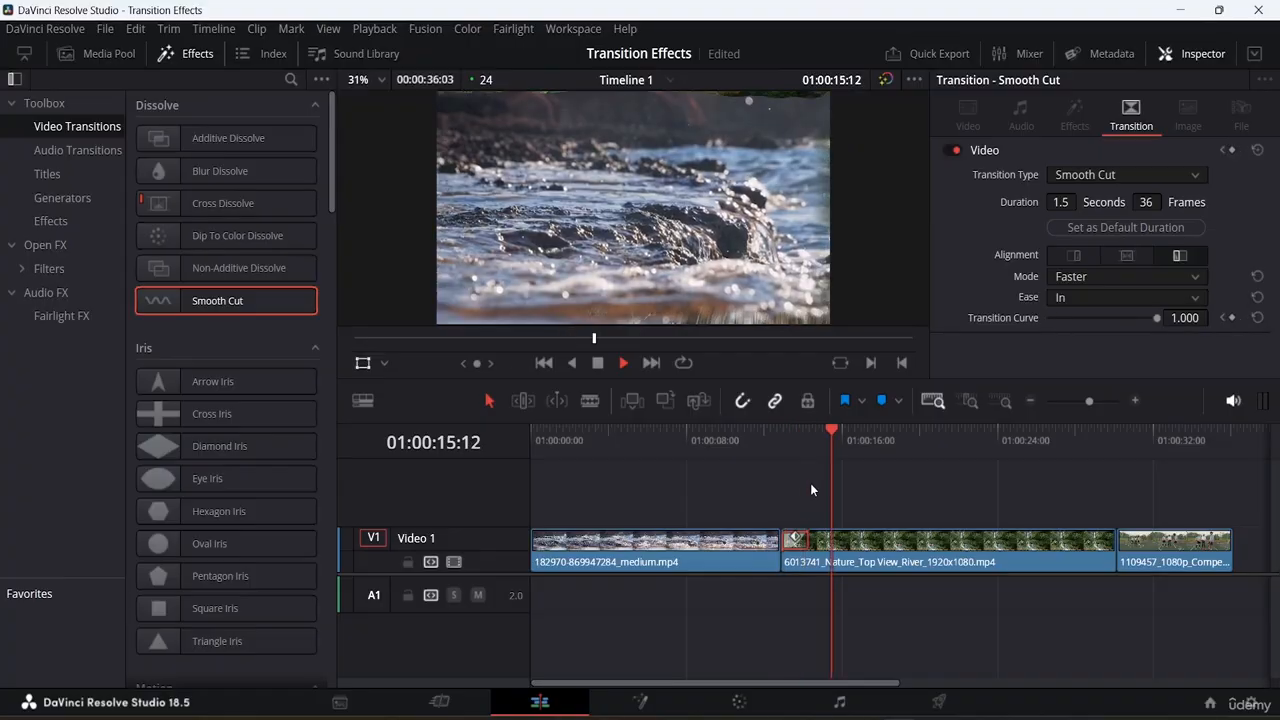
key(space)
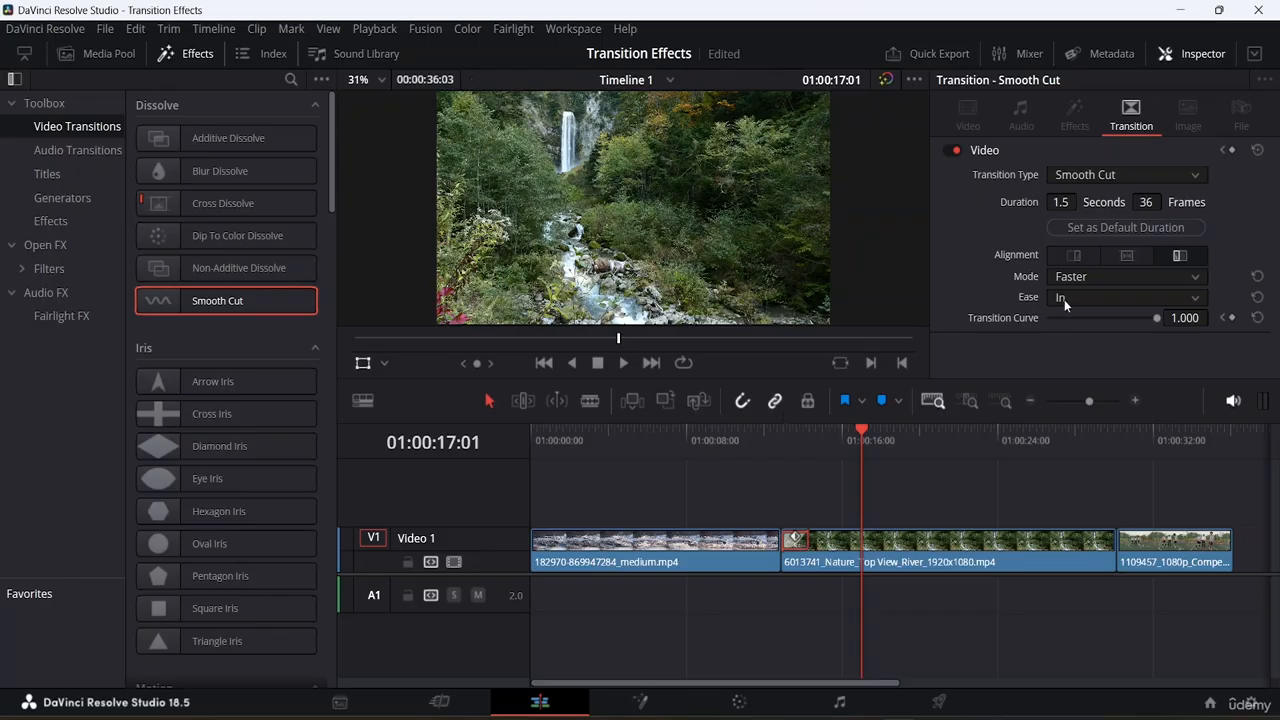
Add the Blur Dissolve transition to the start of the third clip, at its cut with the river clip.
click(1118, 547)
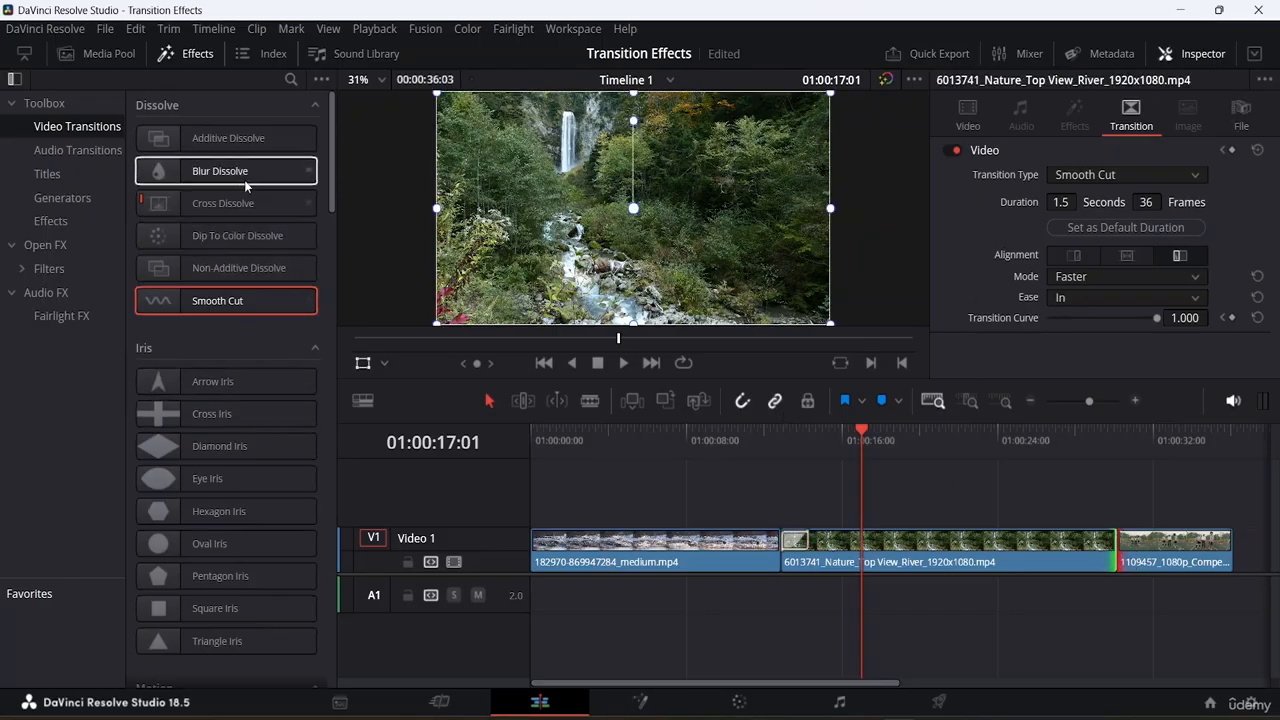
drag(192, 168, 1105, 556)
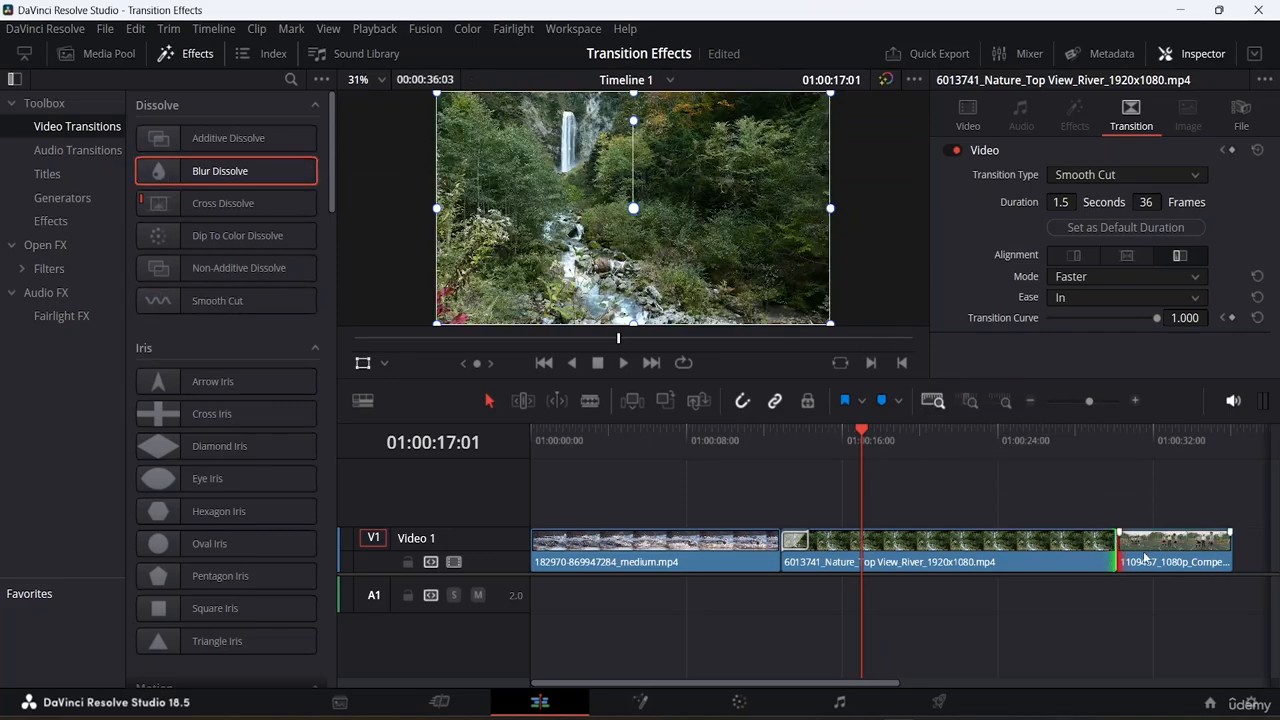
drag(203, 170, 1133, 543)
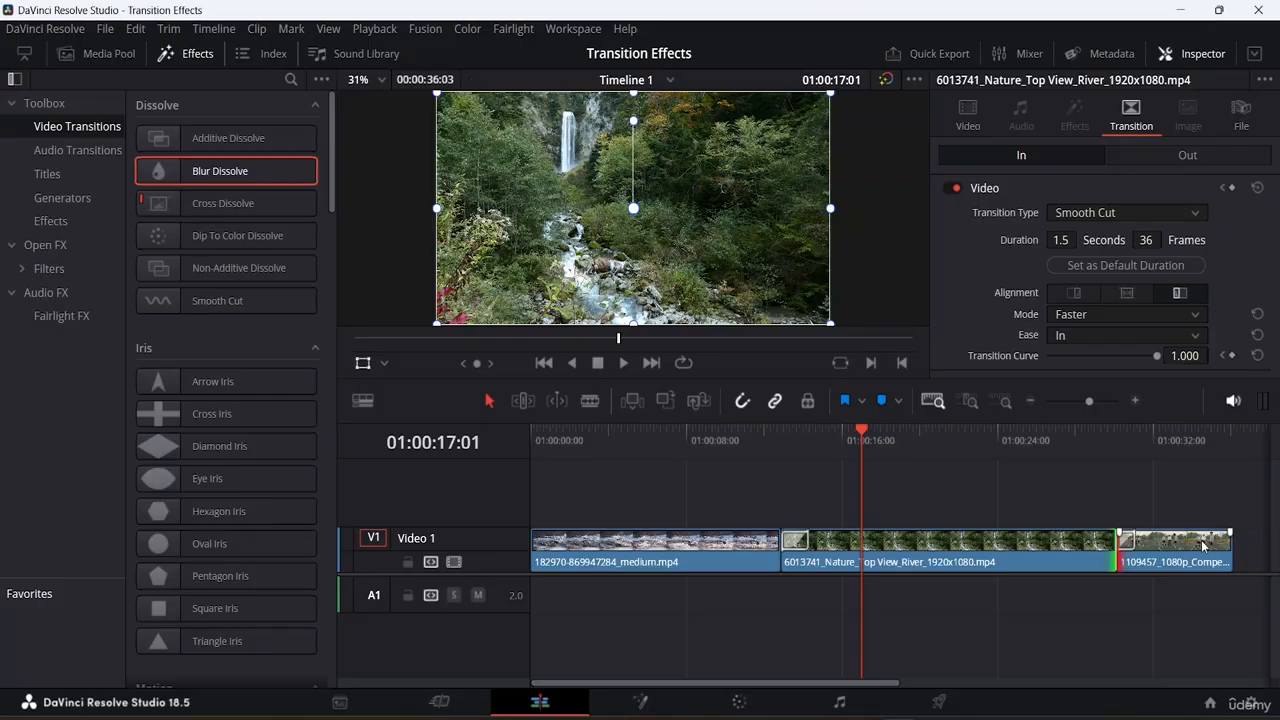
Move the playhead to 01:00:27:10 and examine the Blur Dissolve transition's strength, ratio, ease and curve settings.
click(1175, 154)
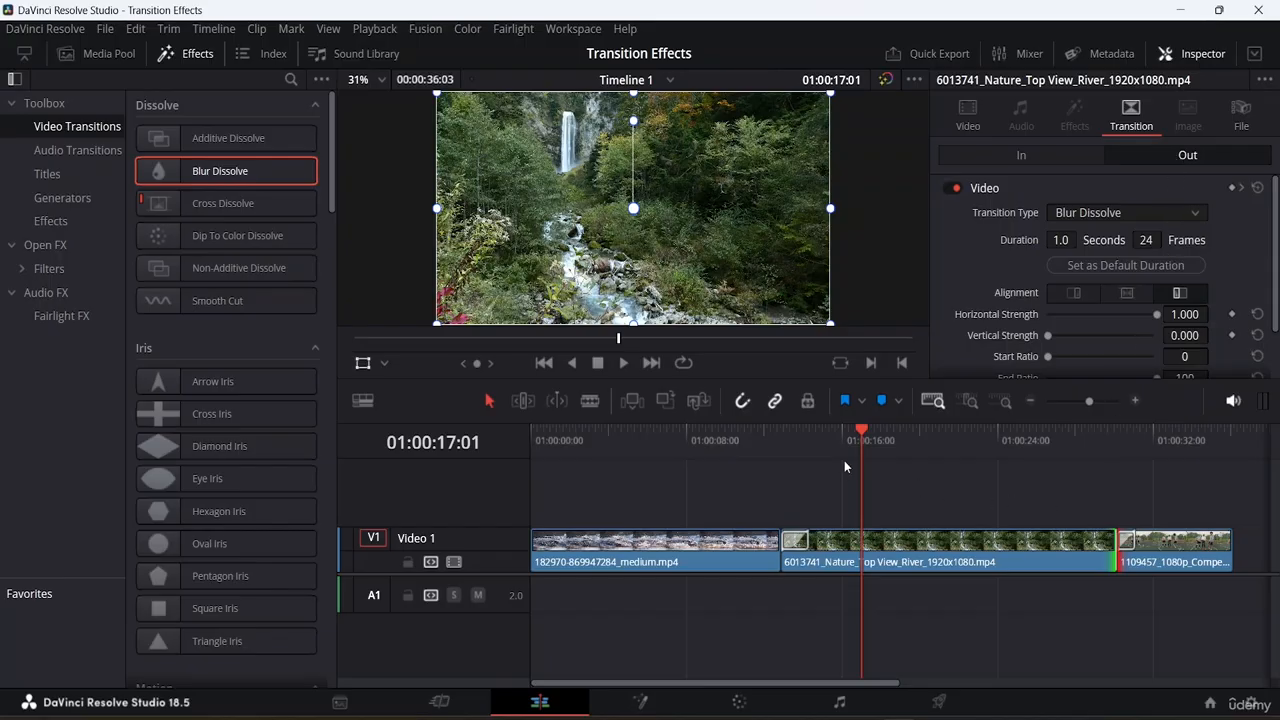
drag(866, 430, 1066, 484)
click(1130, 544)
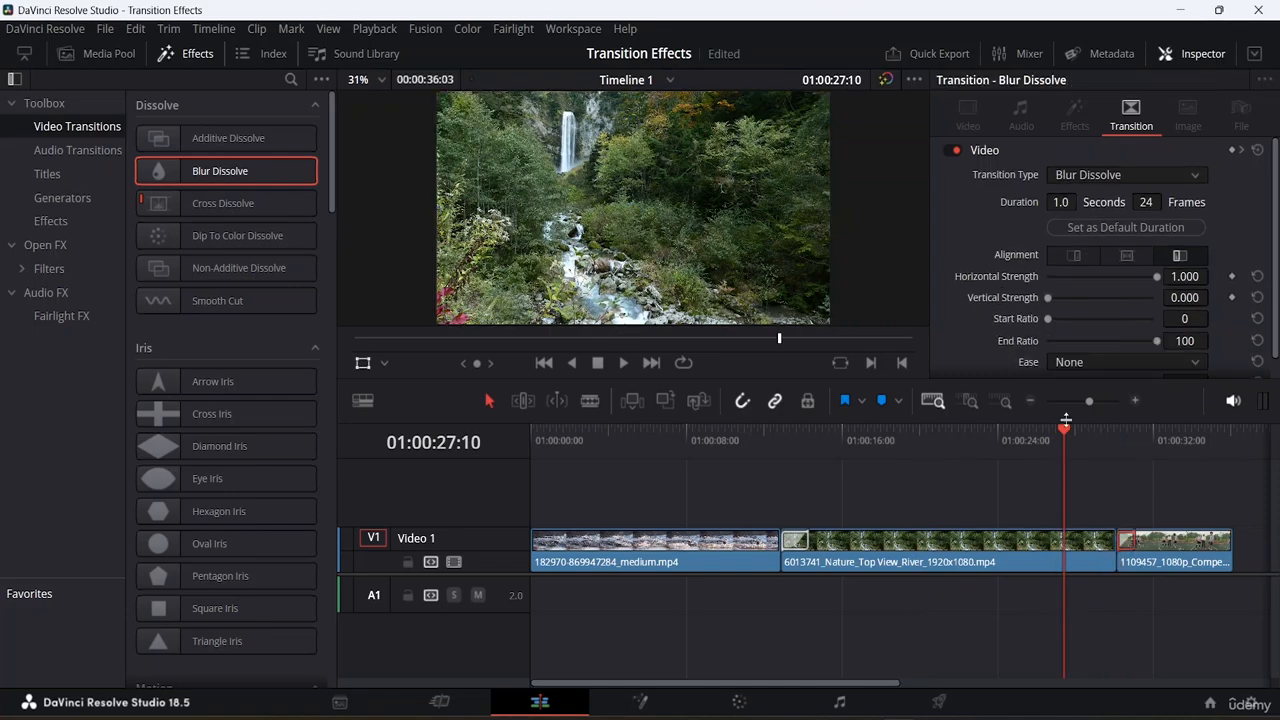
scroll(1129, 281, down, 1)
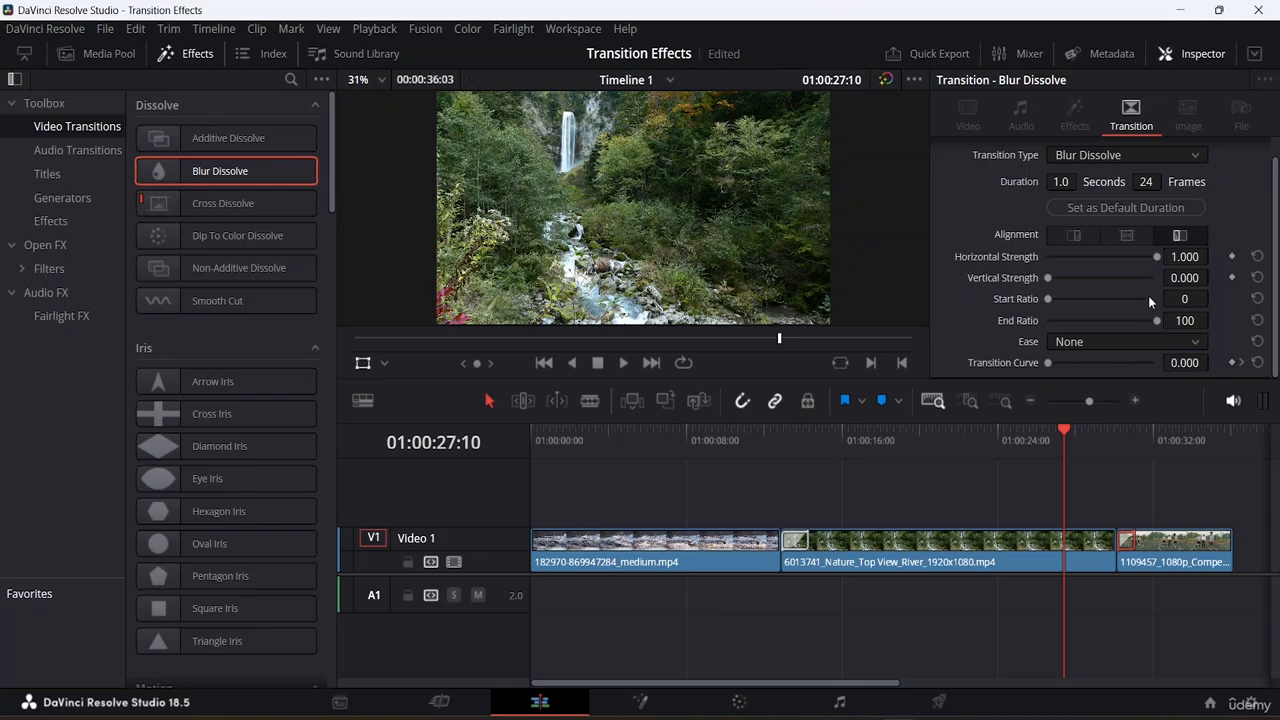
scroll(1146, 298, up, 1)
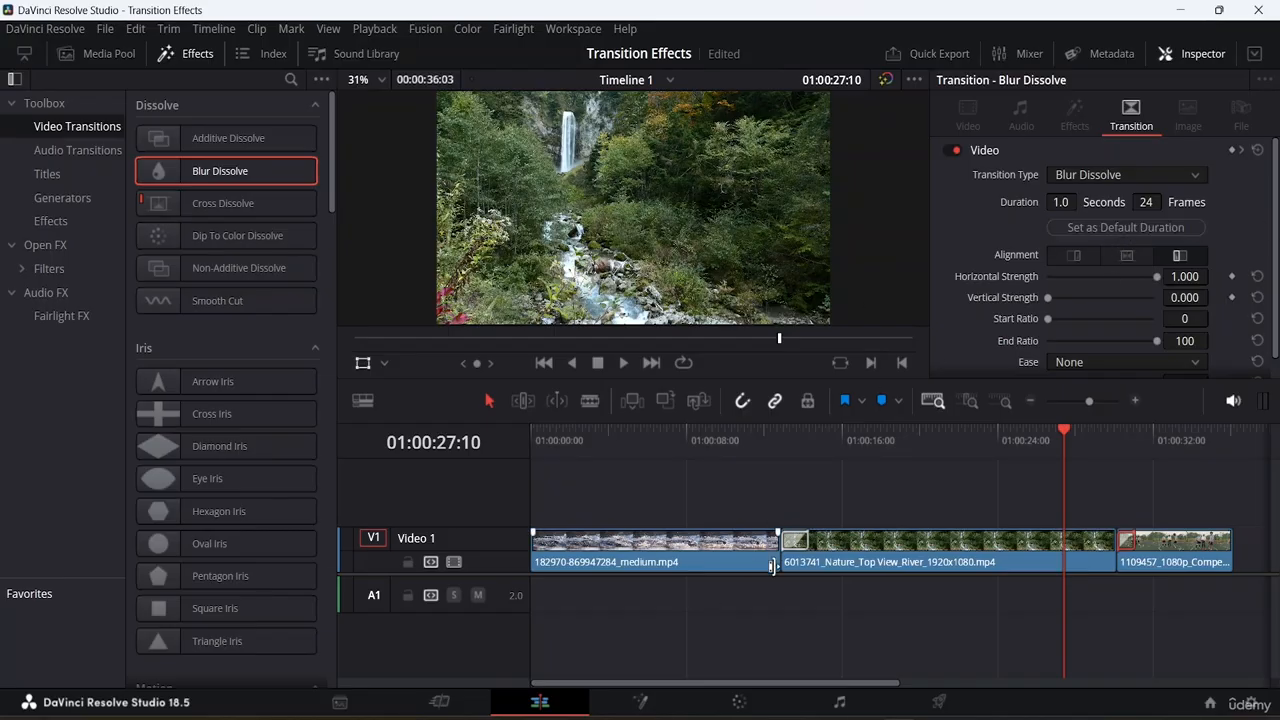
Delete the Smooth Cut transition and add the Arrow Iris transition to the start of the river clip instead.
click(799, 541)
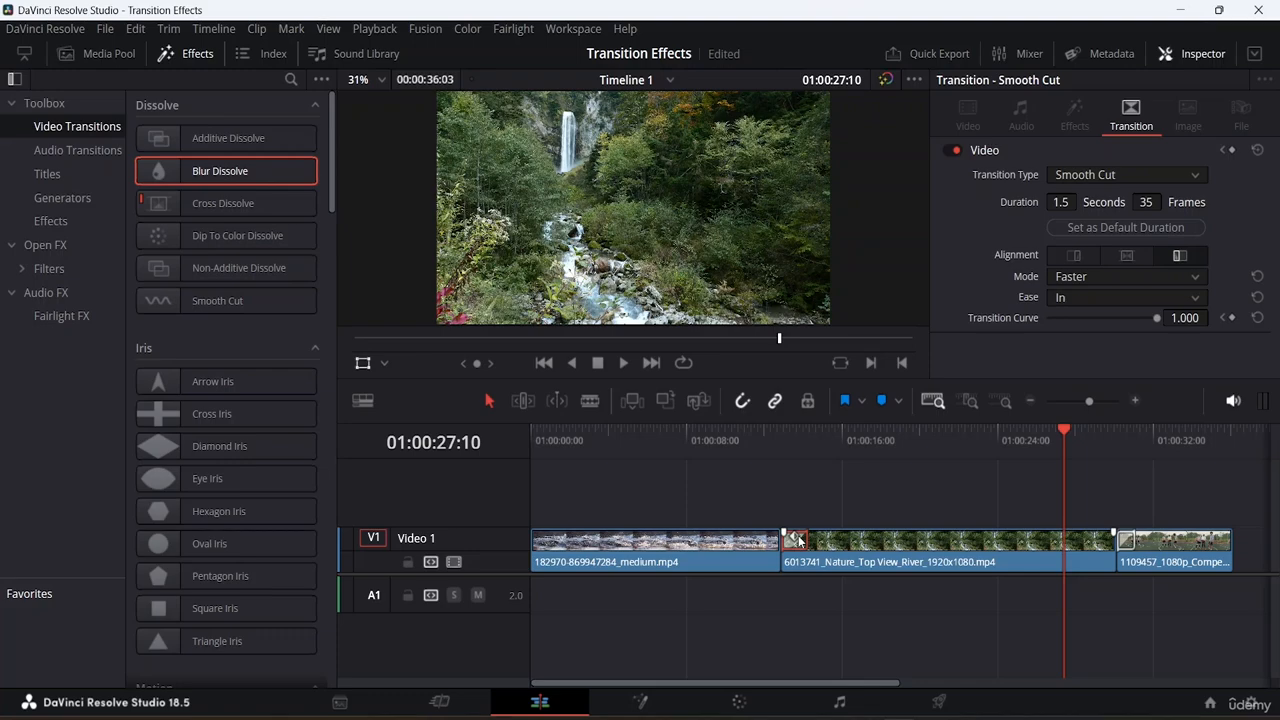
key(Delete)
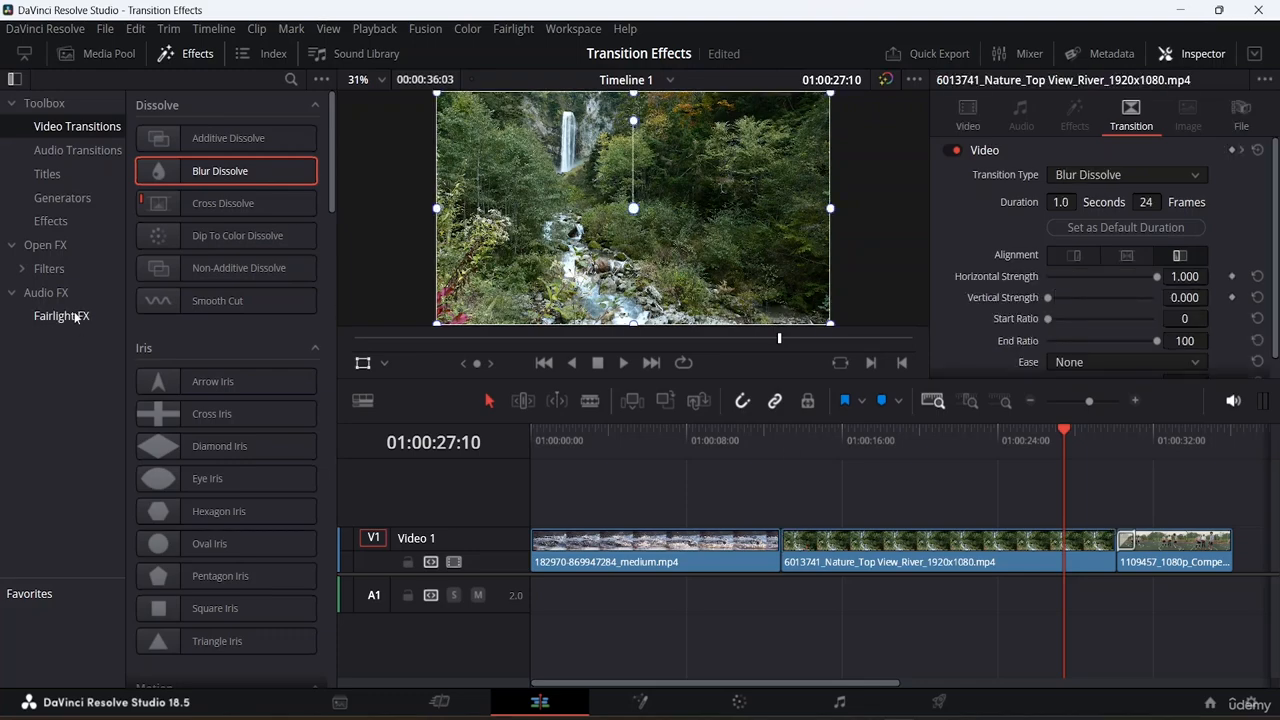
scroll(250, 300, down, 3)
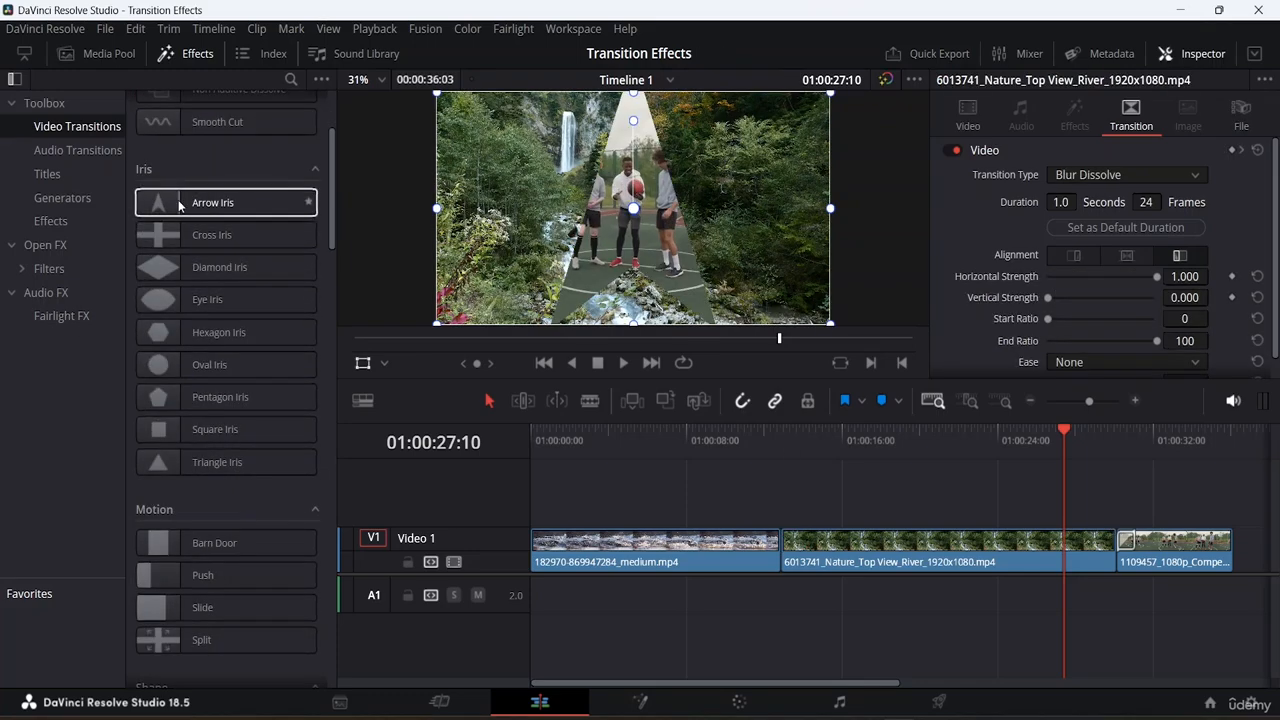
drag(161, 205, 792, 550)
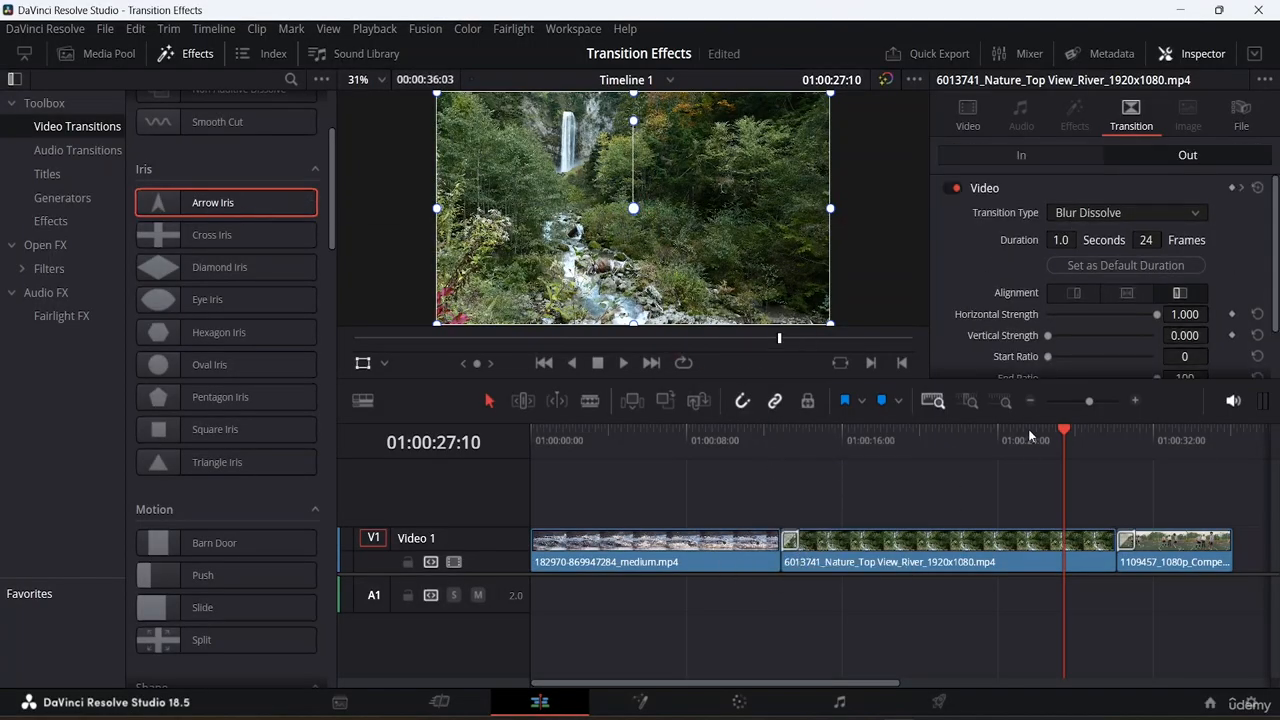
Play the timeline across the Arrow Iris transition from before the cut and stop at 01:00:14:19.
click(1075, 267)
drag(1063, 432, 760, 477)
key(space)
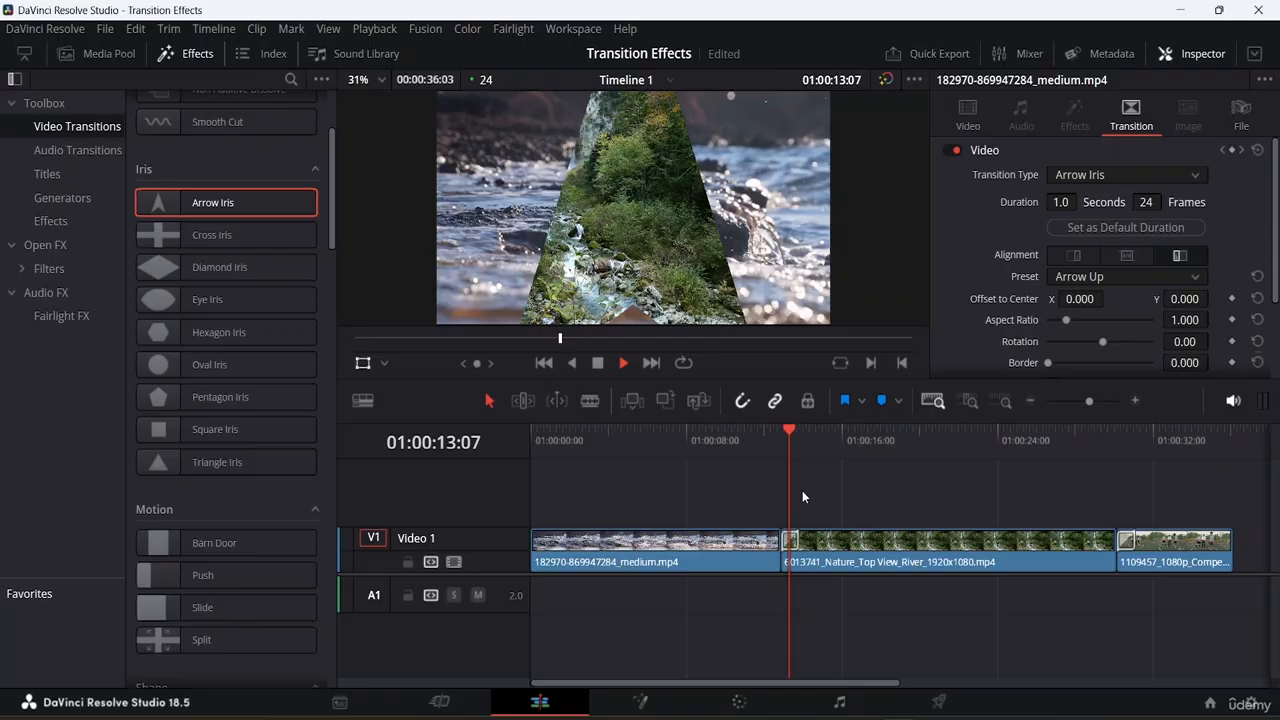
key(space)
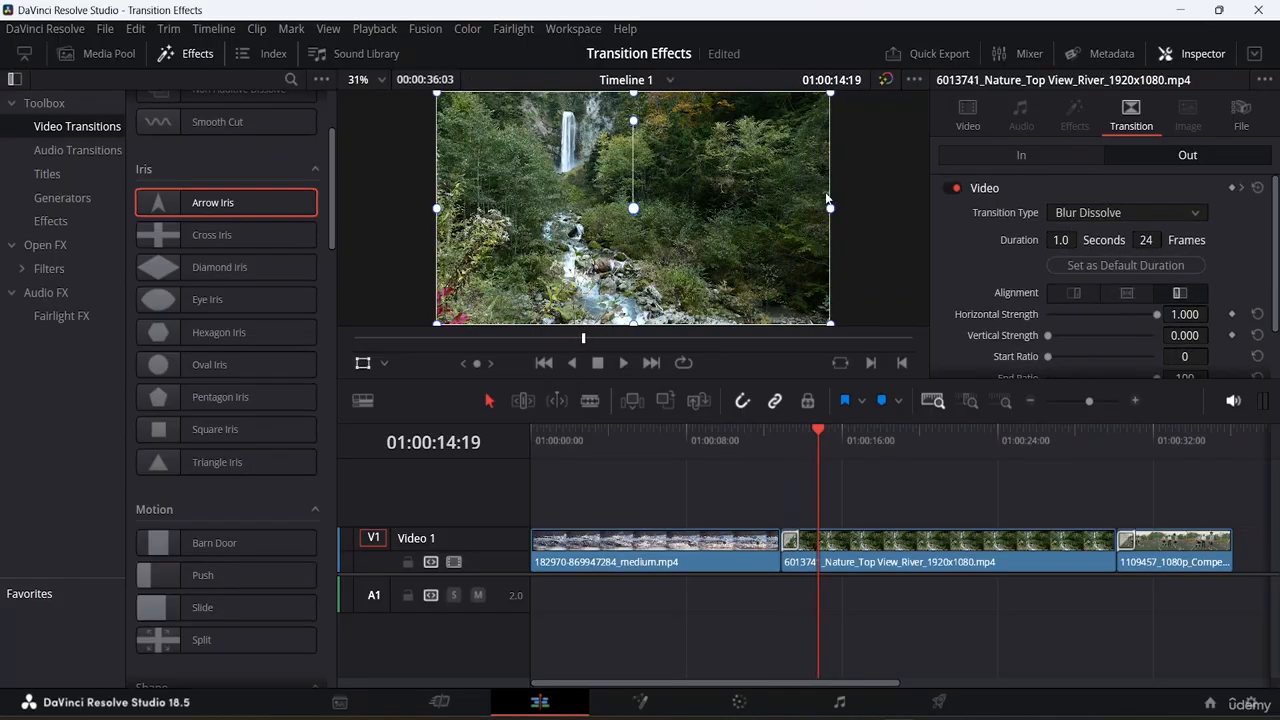
Select the Arrow Iris transition, review its settings and enable Feather.
click(795, 541)
scroll(1100, 241, down, 2)
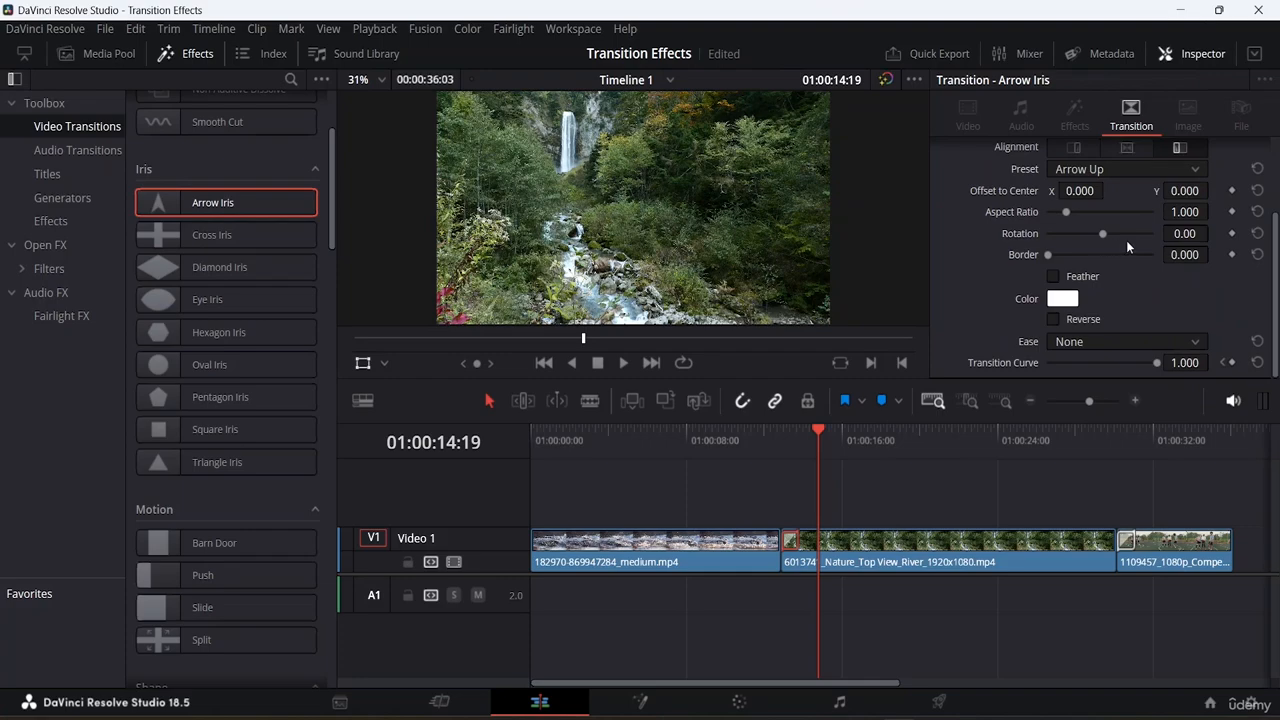
scroll(1126, 240, up, 2)
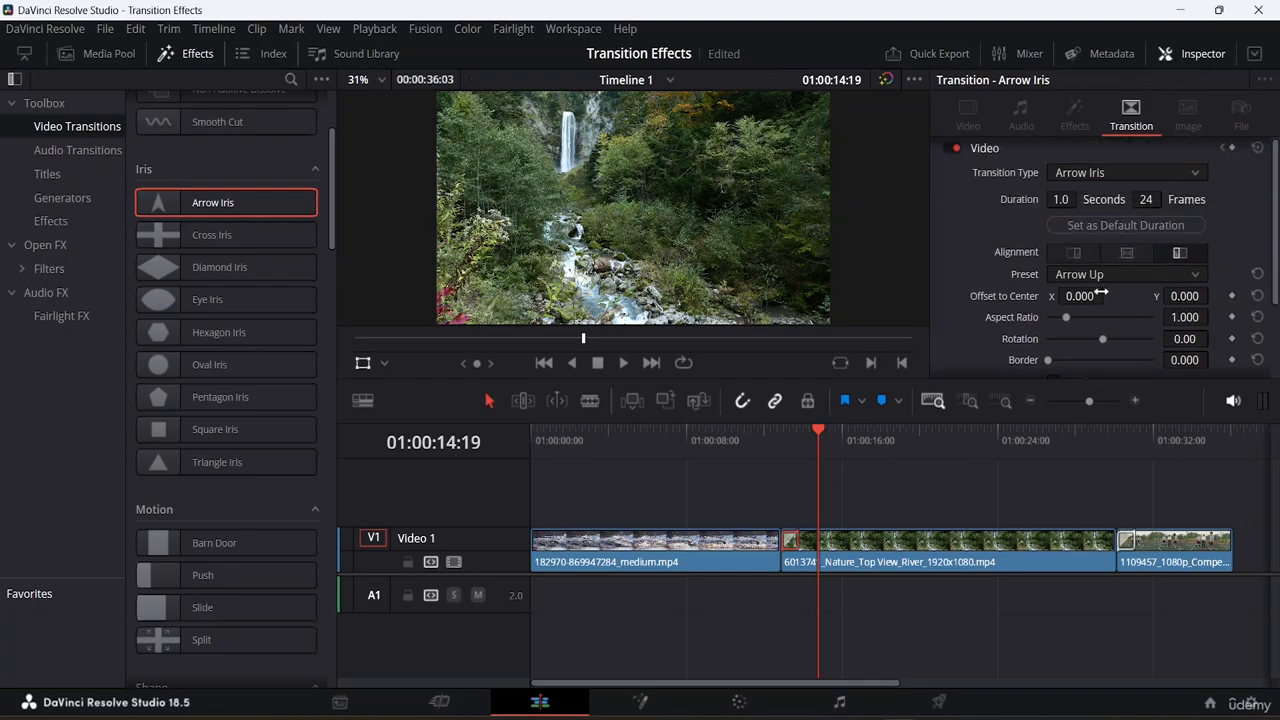
scroll(1094, 256, down, 2)
scroll(1097, 260, up, 2)
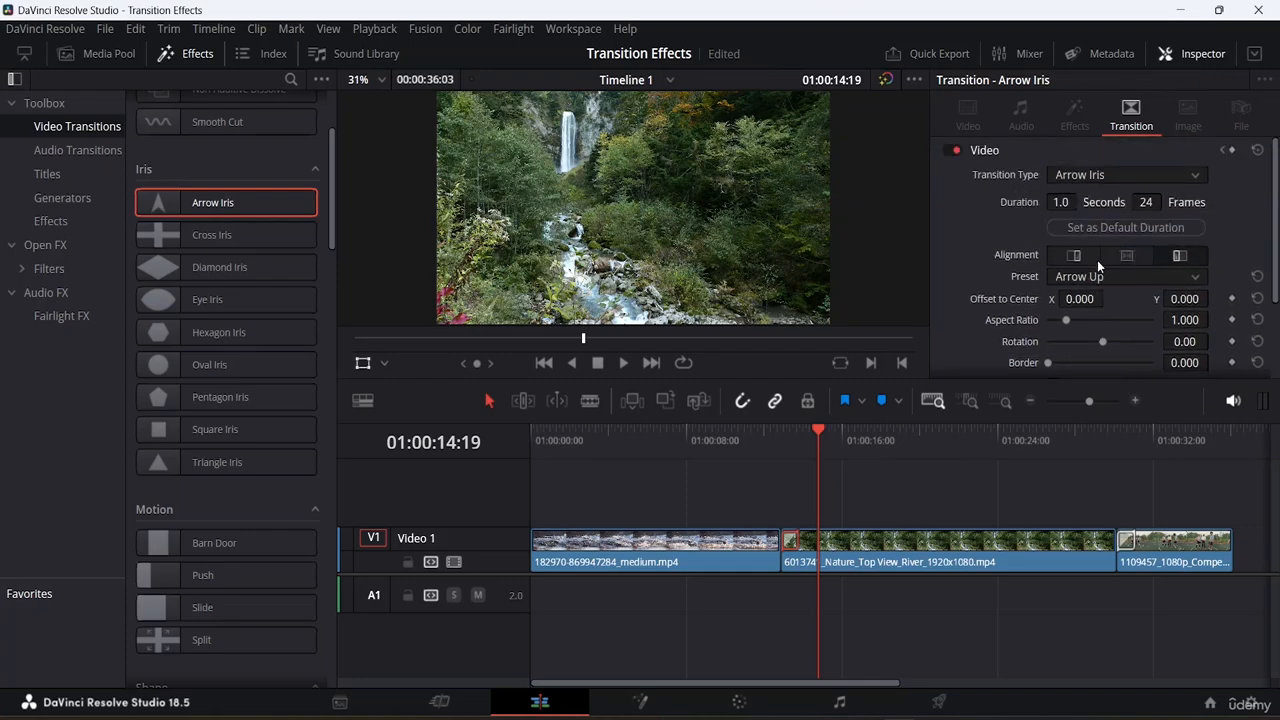
scroll(1142, 278, down, 1)
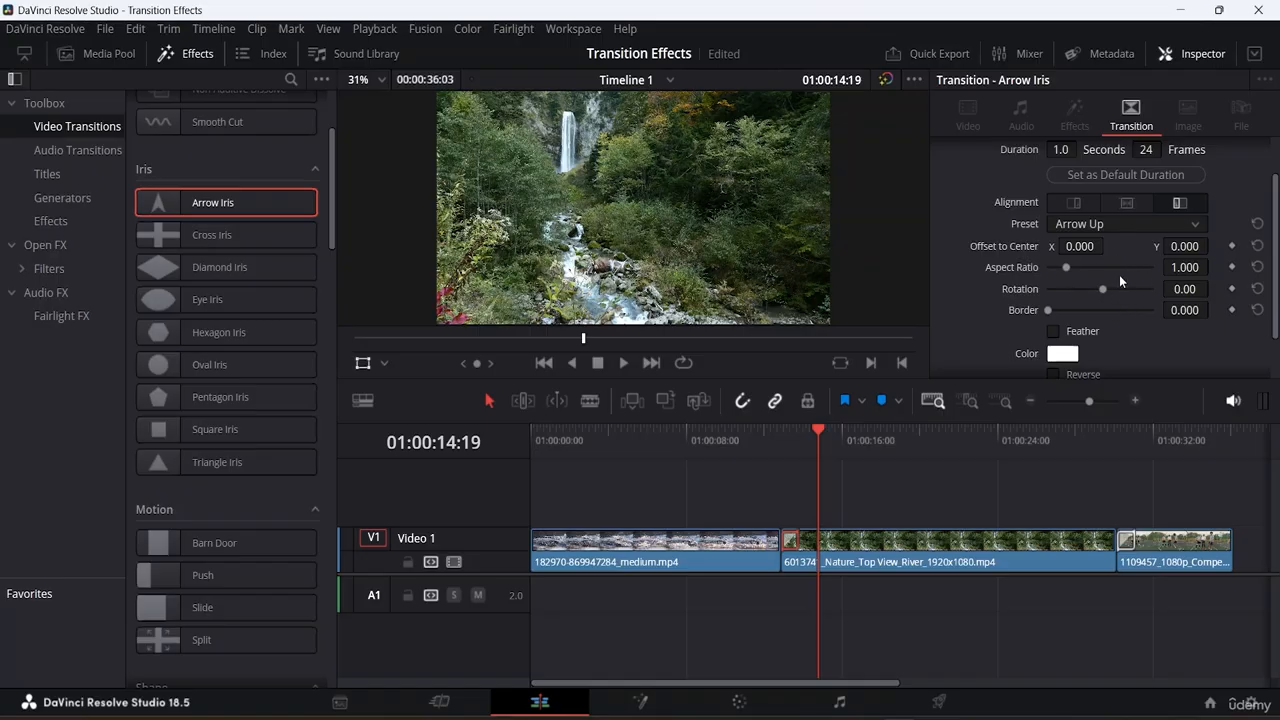
scroll(1107, 315, down, 1)
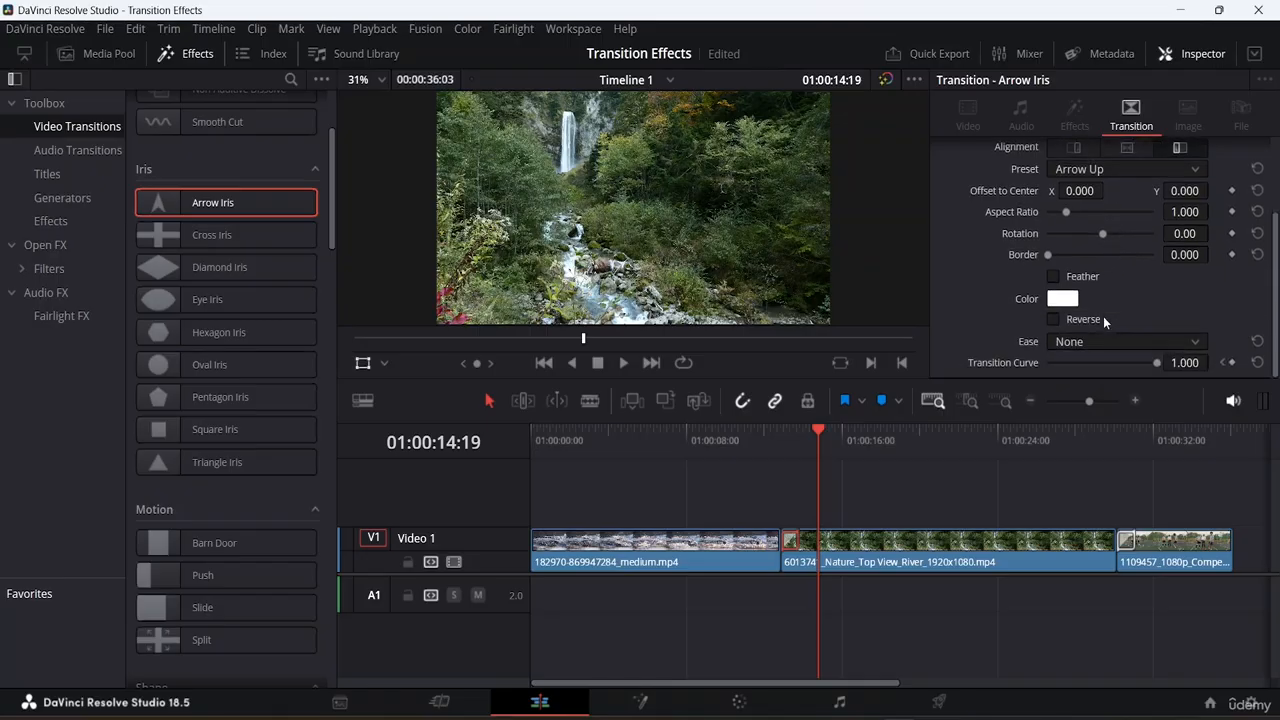
click(1053, 277)
click(1063, 300)
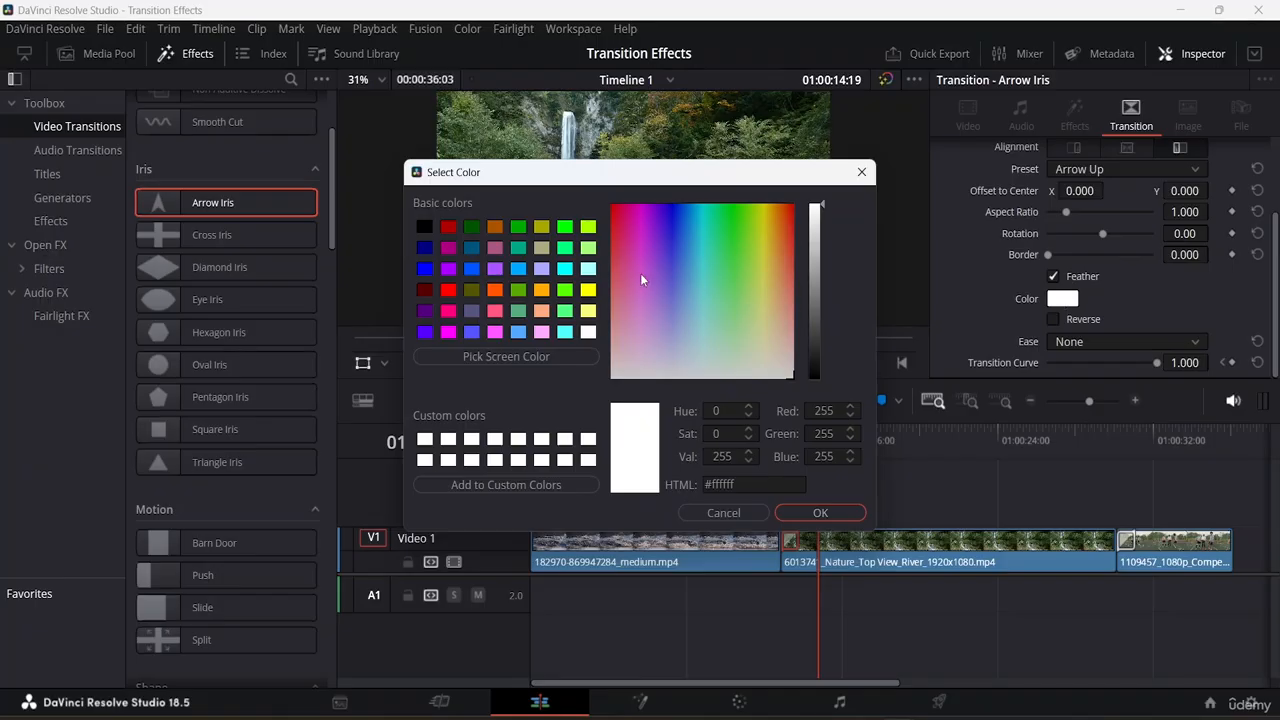
click(487, 358)
click(498, 336)
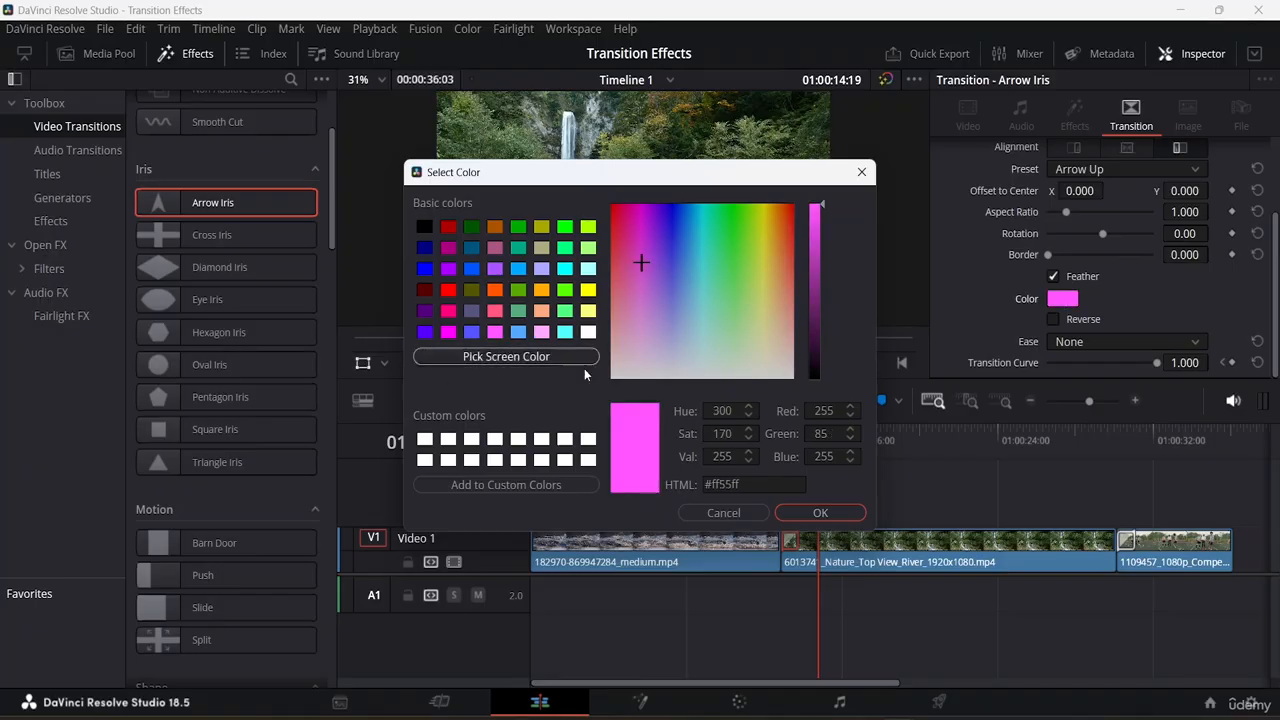
click(753, 512)
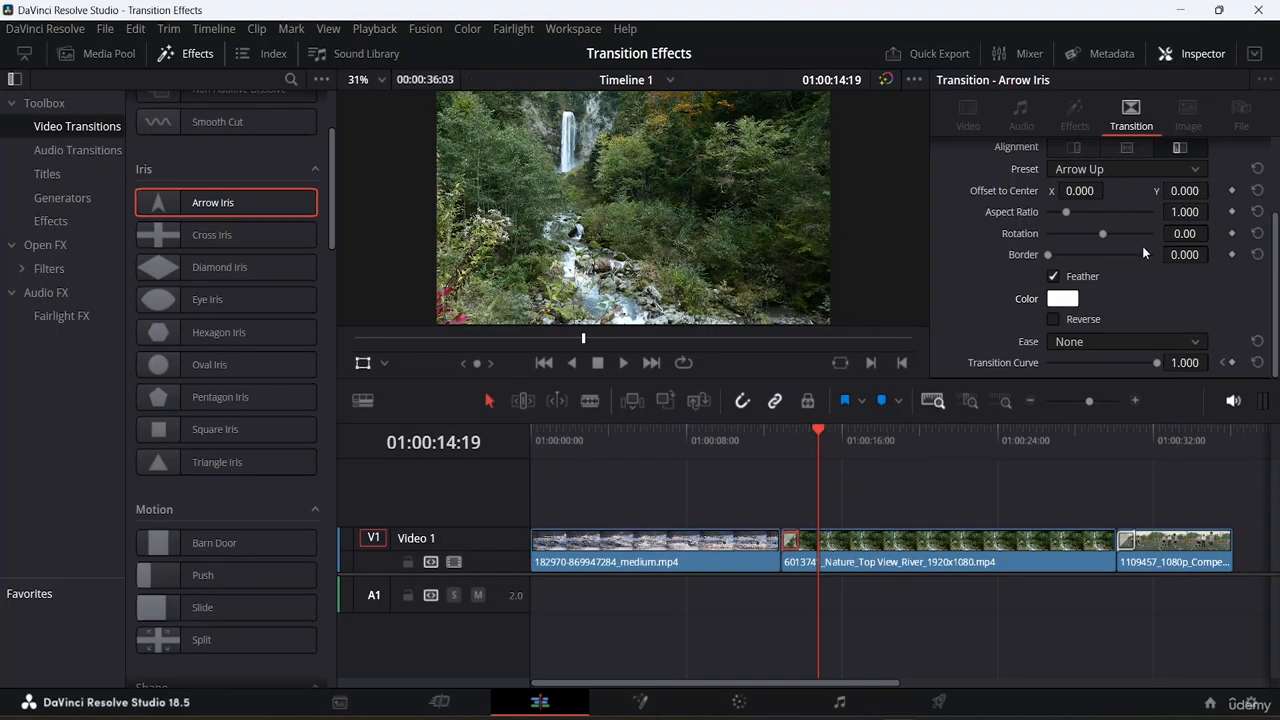
Set the Arrow Iris transition's color to light pink, #ffaaff.
scroll(1142, 246, up, 3)
scroll(1124, 265, down, 3)
click(1061, 305)
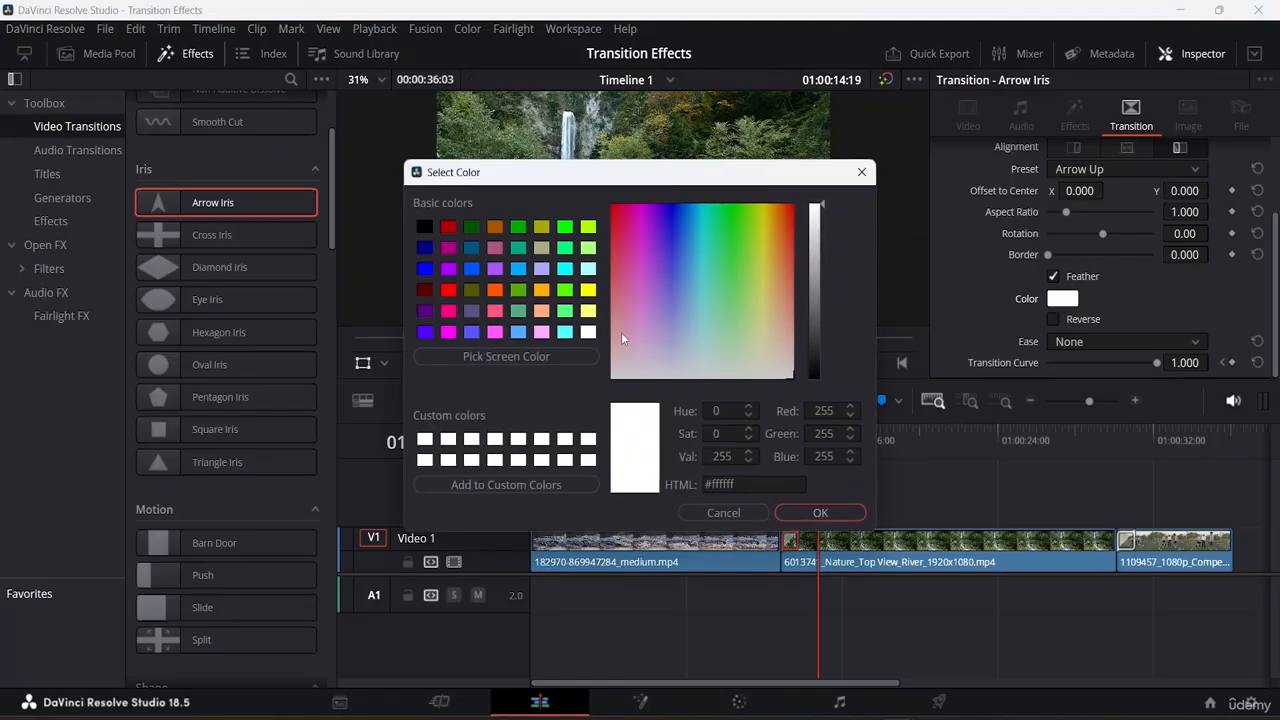
click(541, 332)
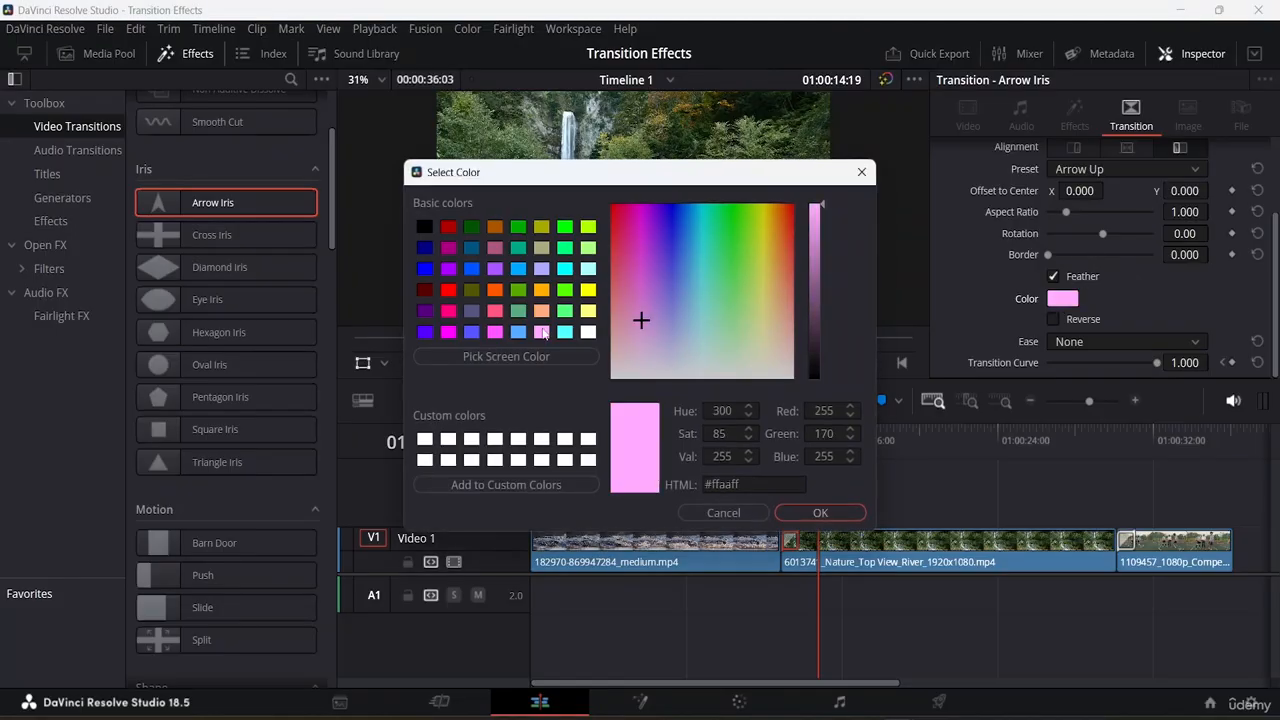
click(821, 508)
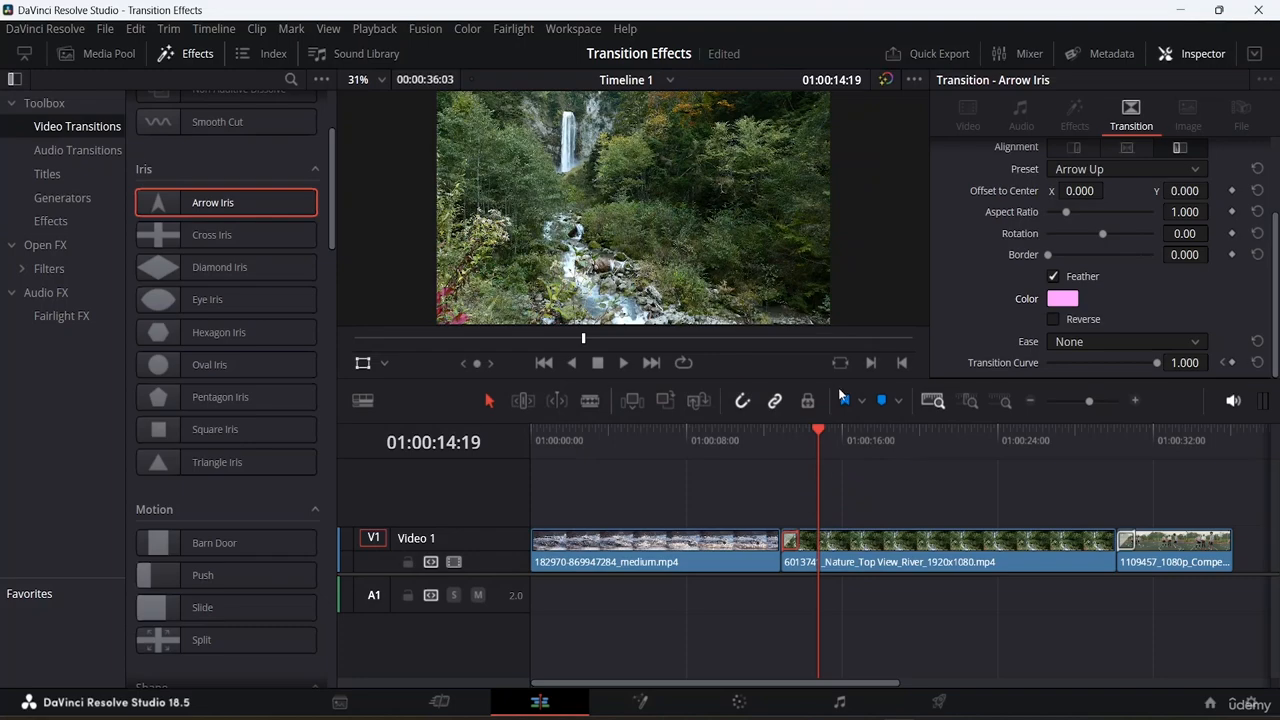
Replay the recolored Arrow Iris transition from just before the cut and stop at 01:00:14:14.
drag(817, 428, 769, 439)
key(space)
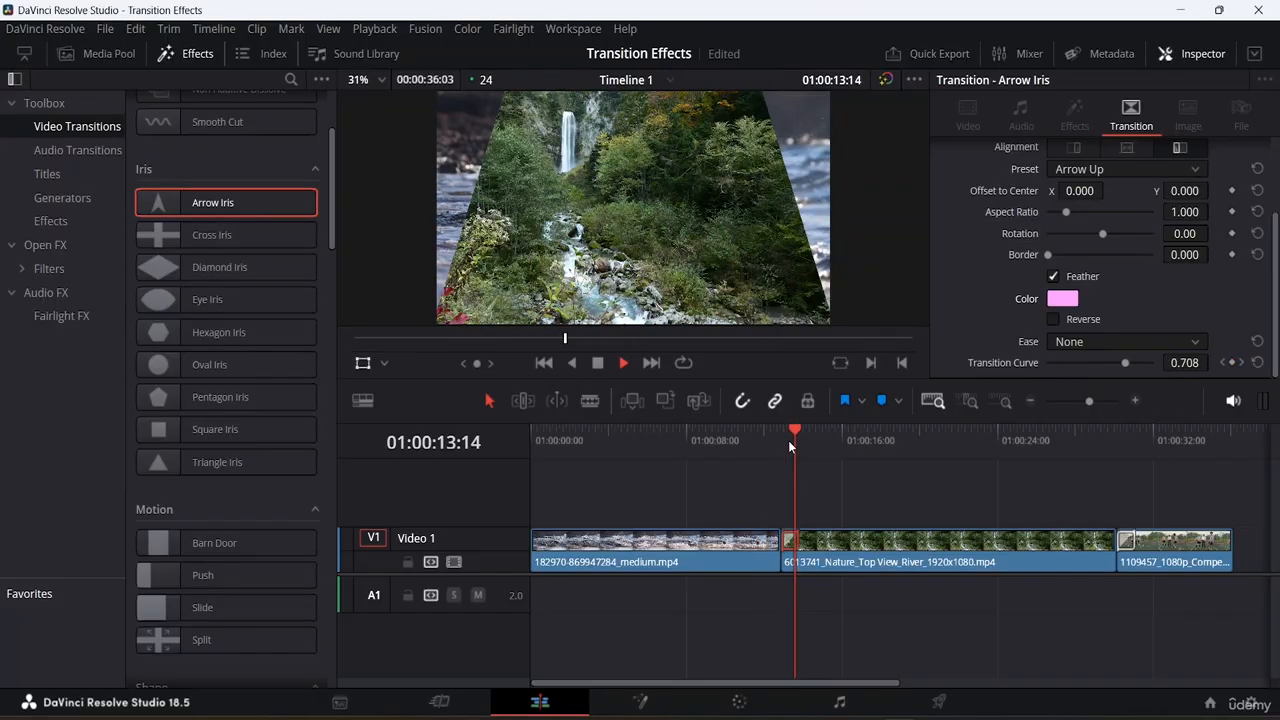
key(space)
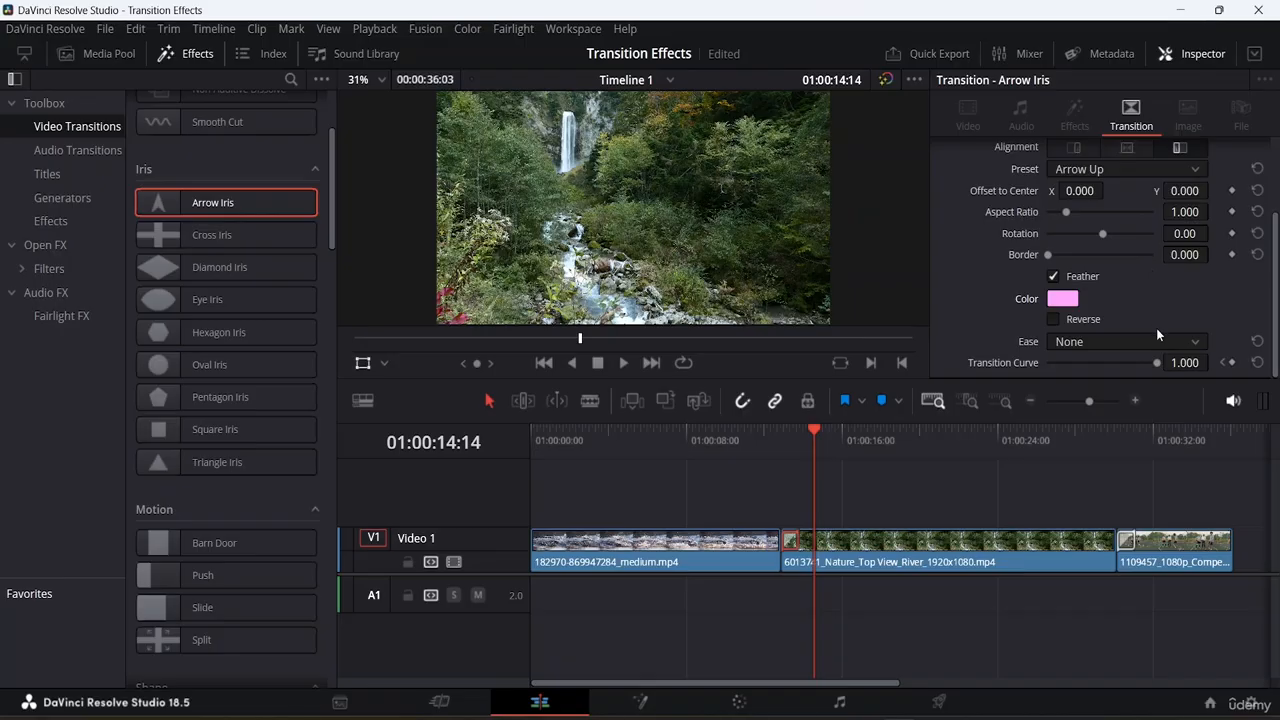
Set the Arrow Iris transition's Border to 219.850 and play across it from 01:00:12:21.
drag(1047, 256, 1097, 255)
click(782, 432)
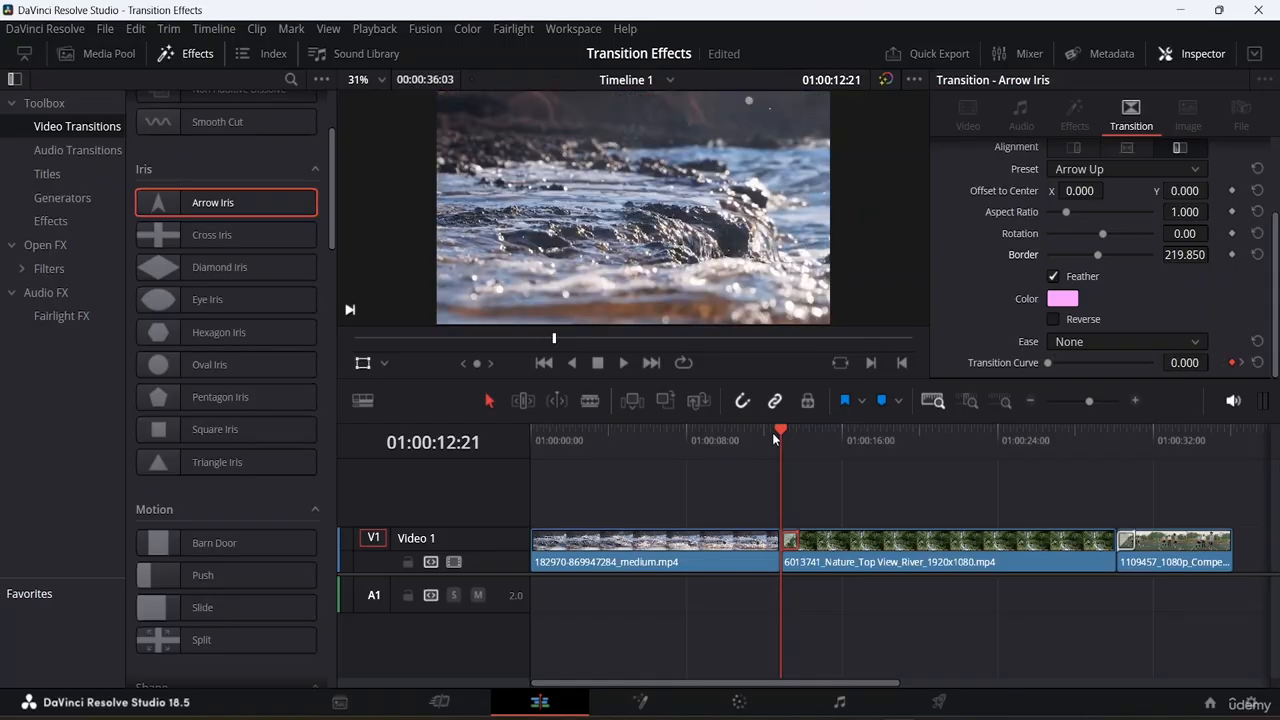
key(space)
key(space)
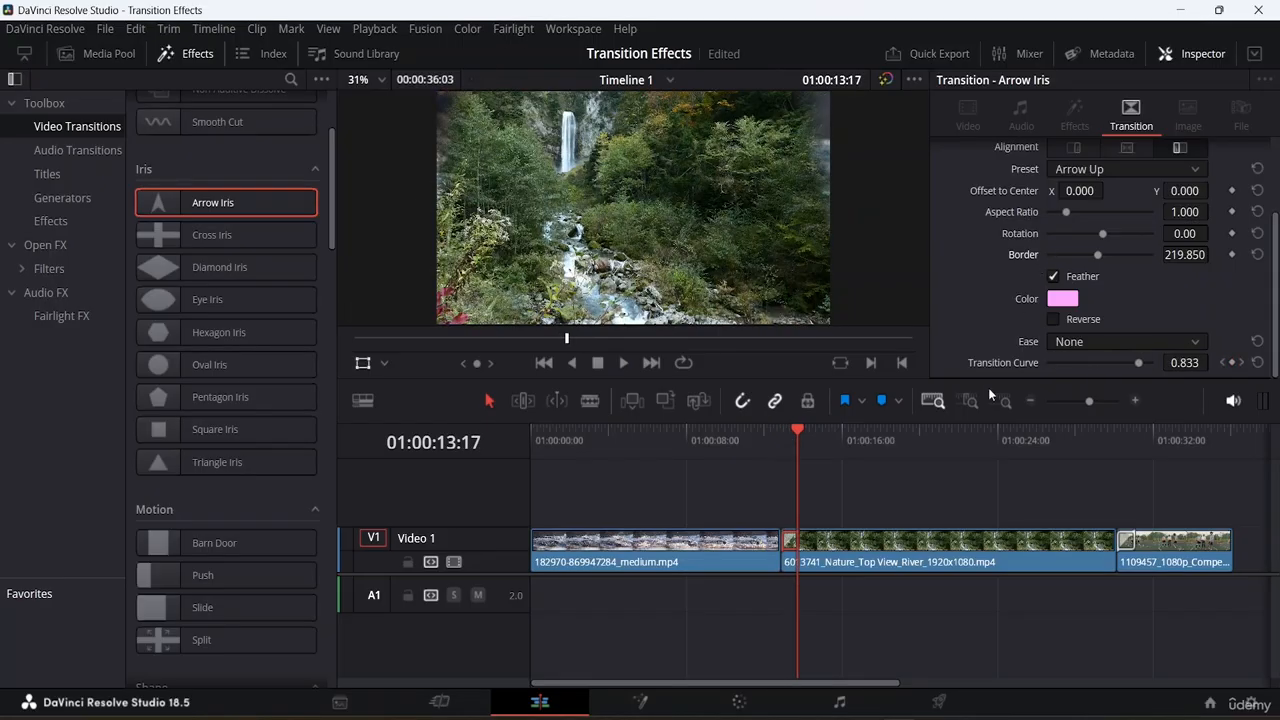
Turn off timeline snapping and scrub into the middle of the Arrow Iris transition at 01:00:13:07.
click(798, 430)
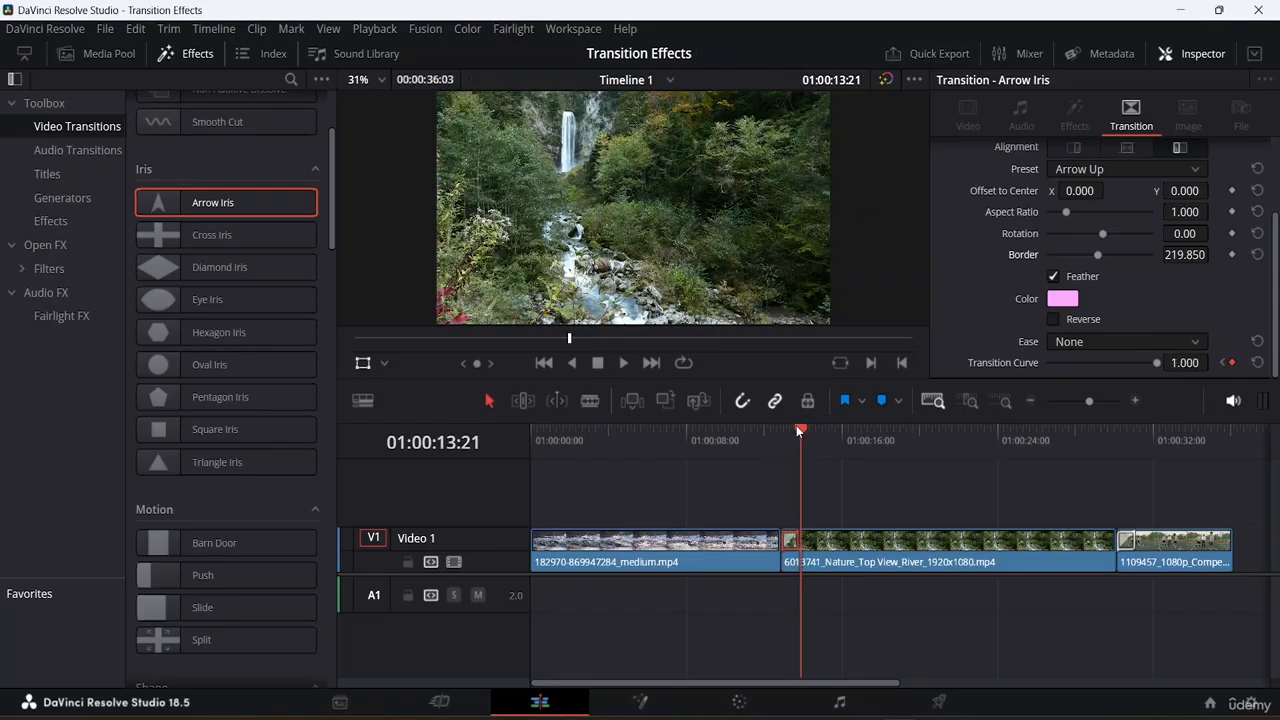
key(shift+Left)
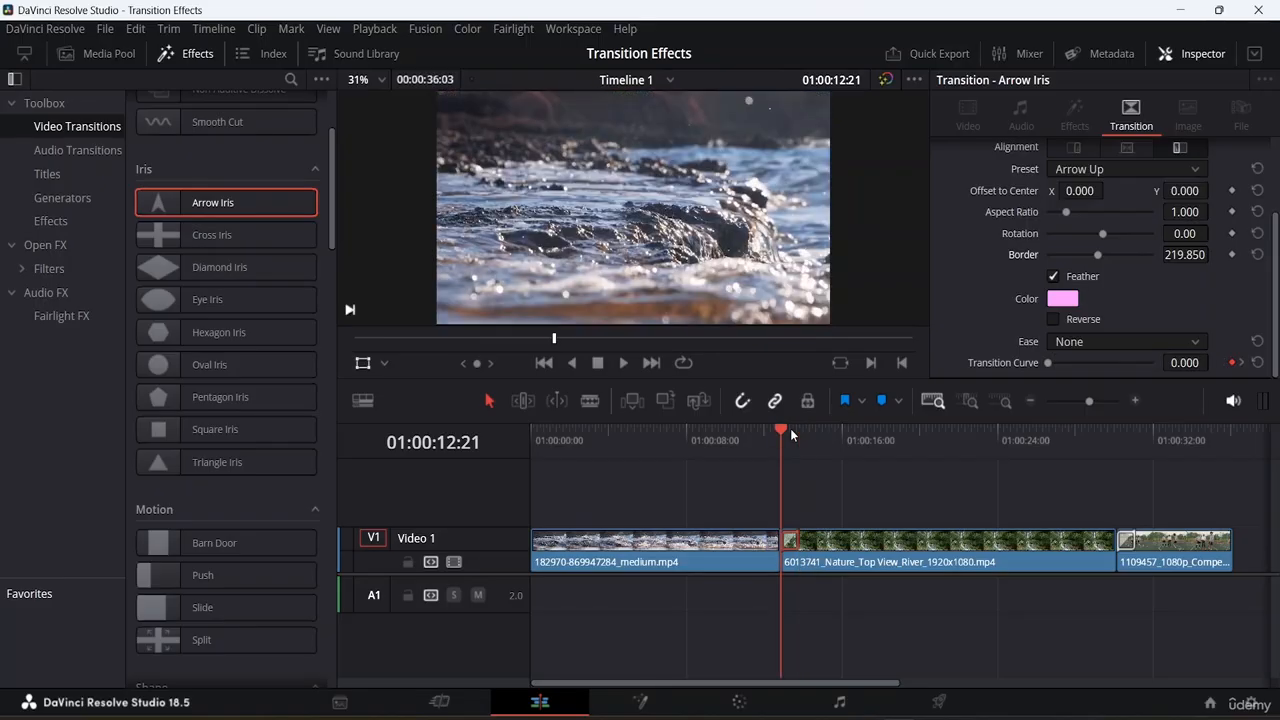
click(741, 400)
drag(775, 427, 790, 430)
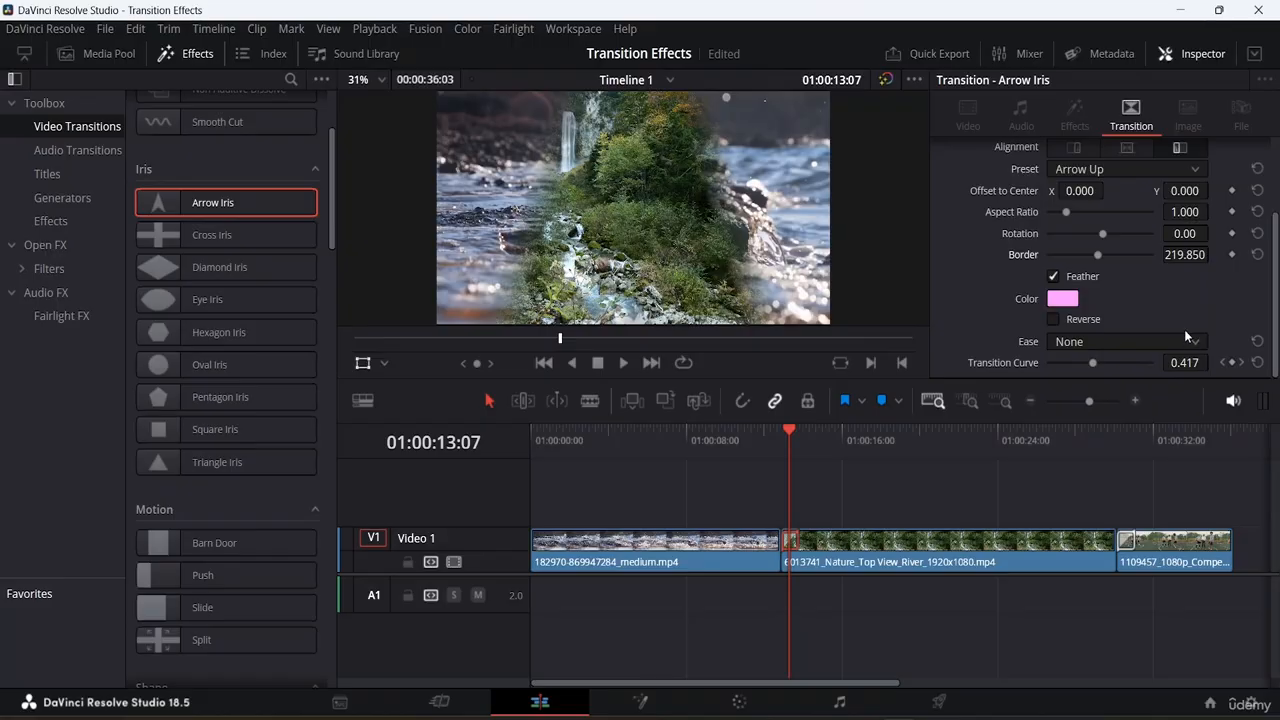
Turn off Feather on the Arrow Iris transition and set its Ease to In.
click(1055, 275)
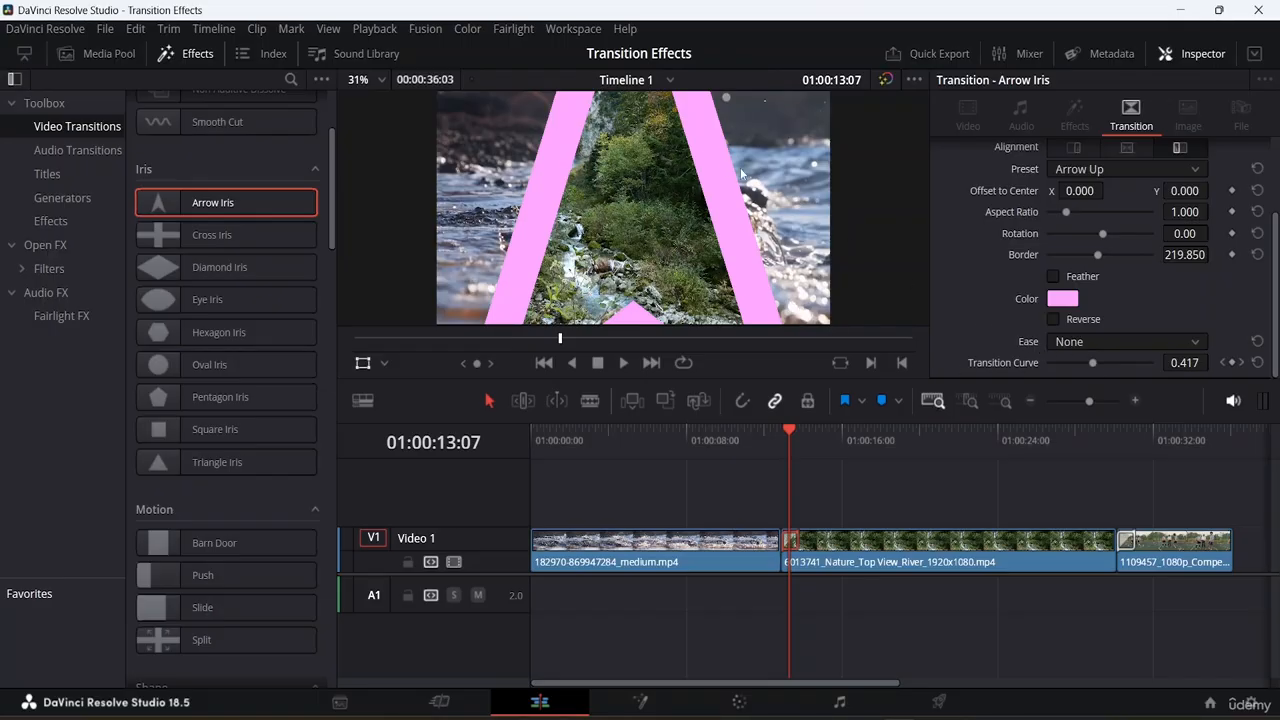
click(1155, 341)
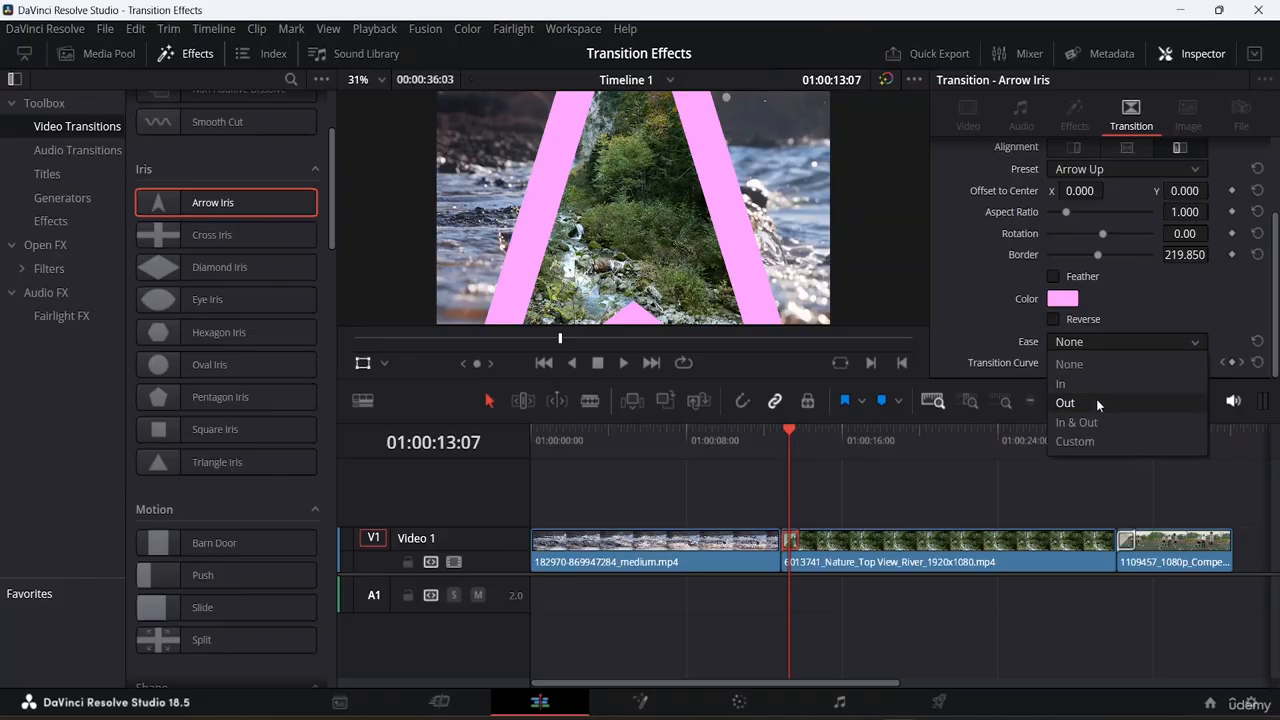
click(1136, 382)
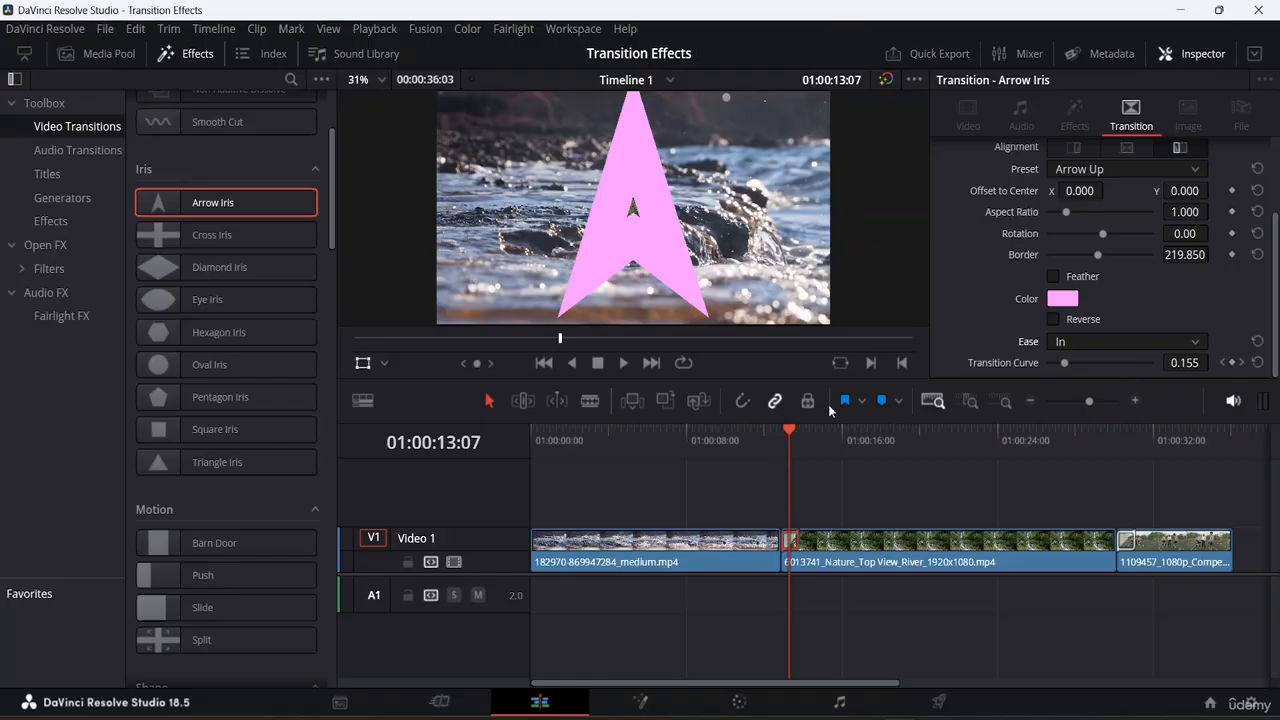
Play across the Arrow Iris transition from 01:00:12:09 and stop at 01:00:14:10.
drag(786, 427, 772, 429)
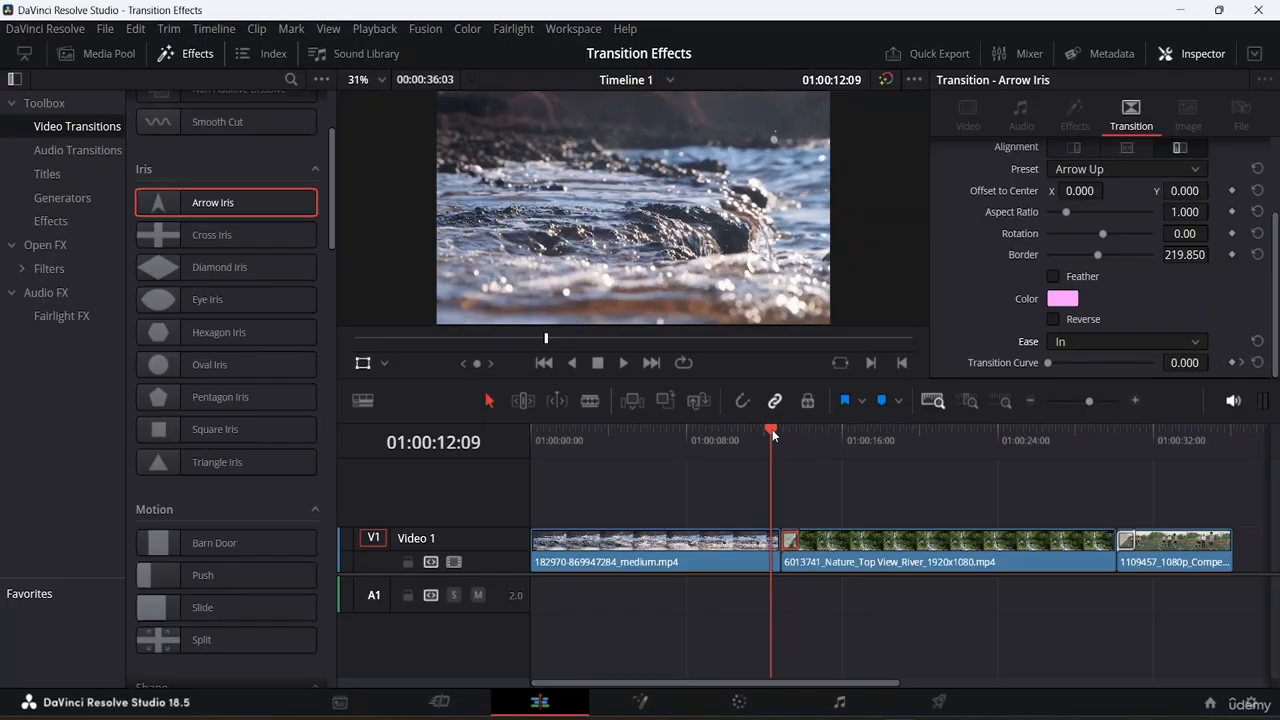
key(space)
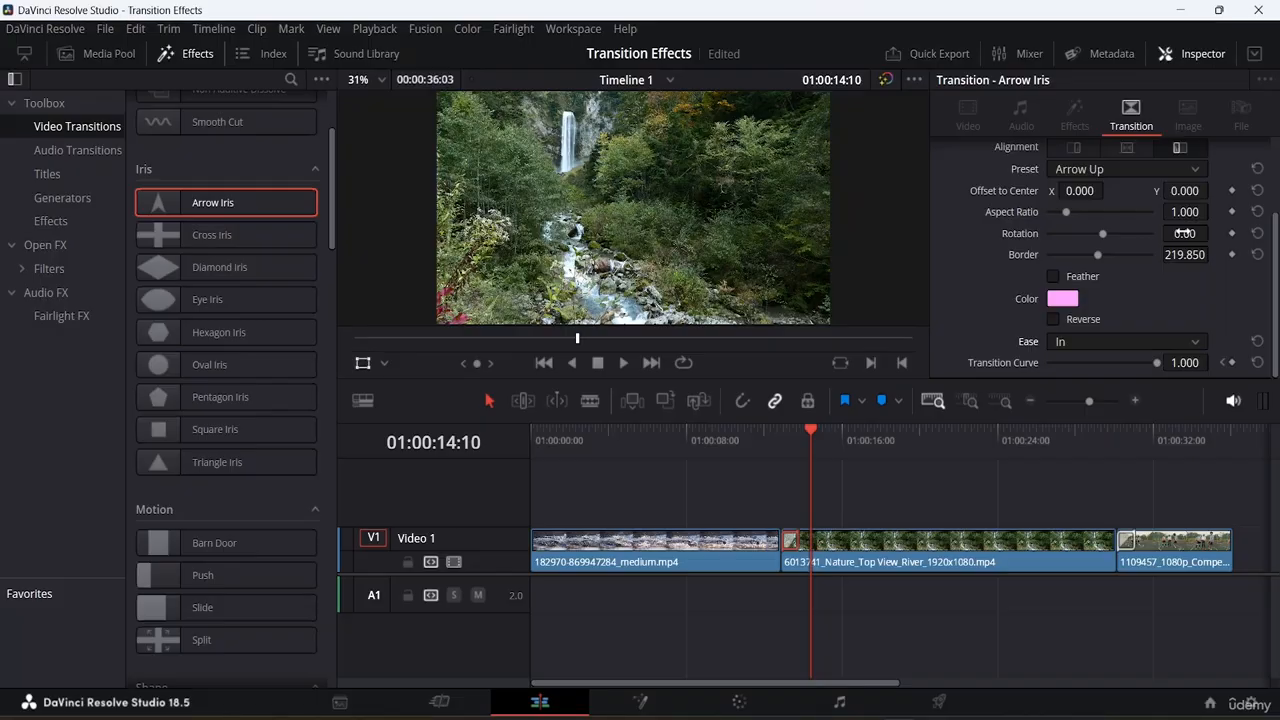
Look through the whole library of video transitions, from Dissolve and Iris to the Wipe, Fusion and Resolve FX groups.
click(101, 155)
click(84, 130)
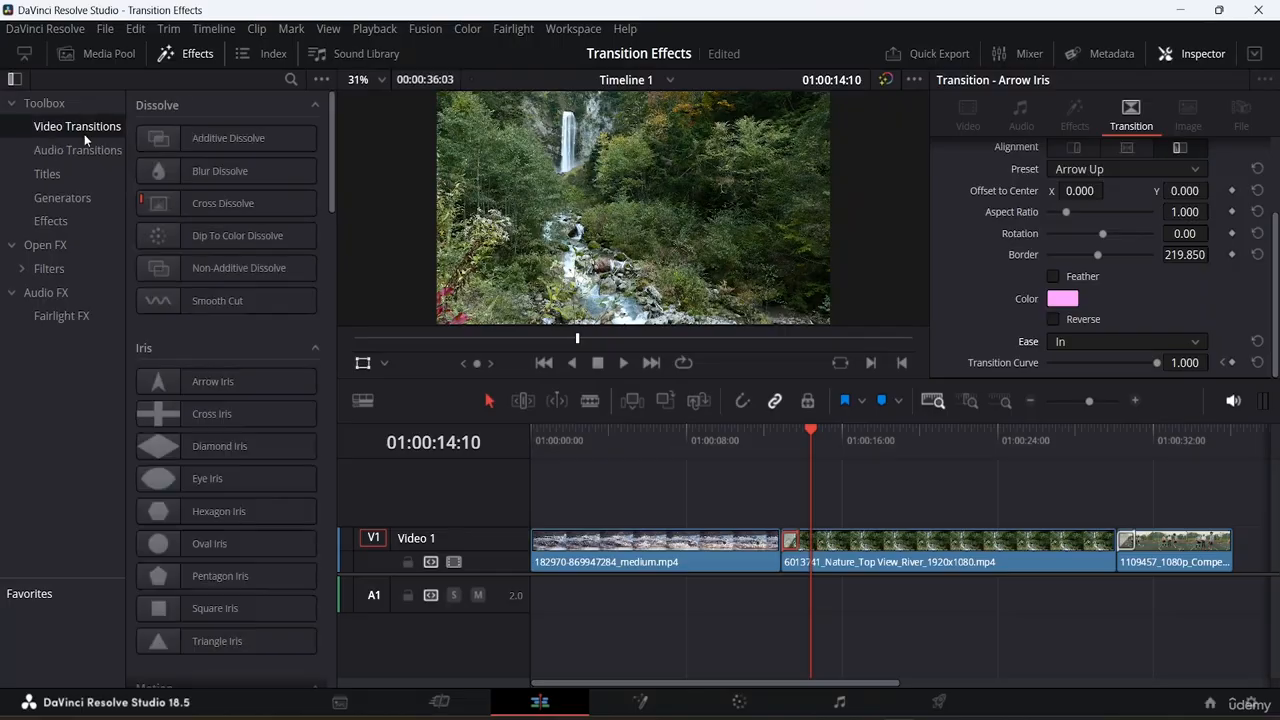
scroll(220, 210, down, 15)
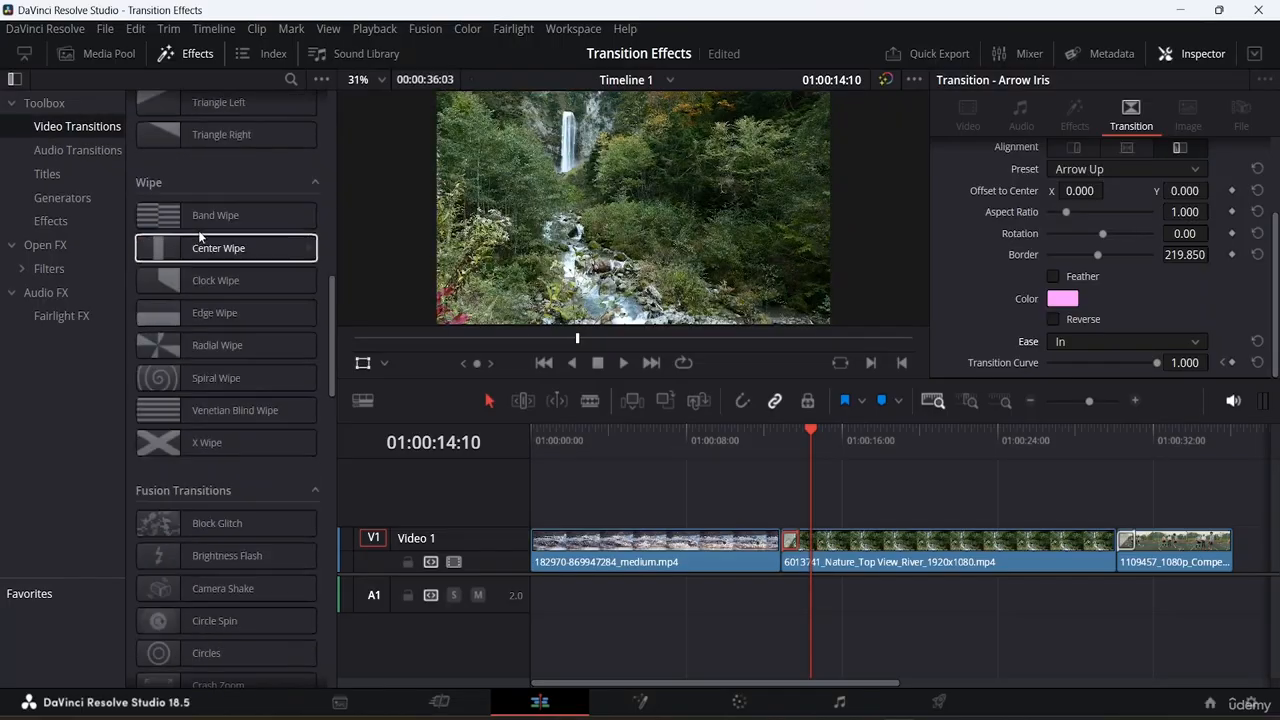
scroll(210, 285, down, 8)
scroll(210, 555, down, 3)
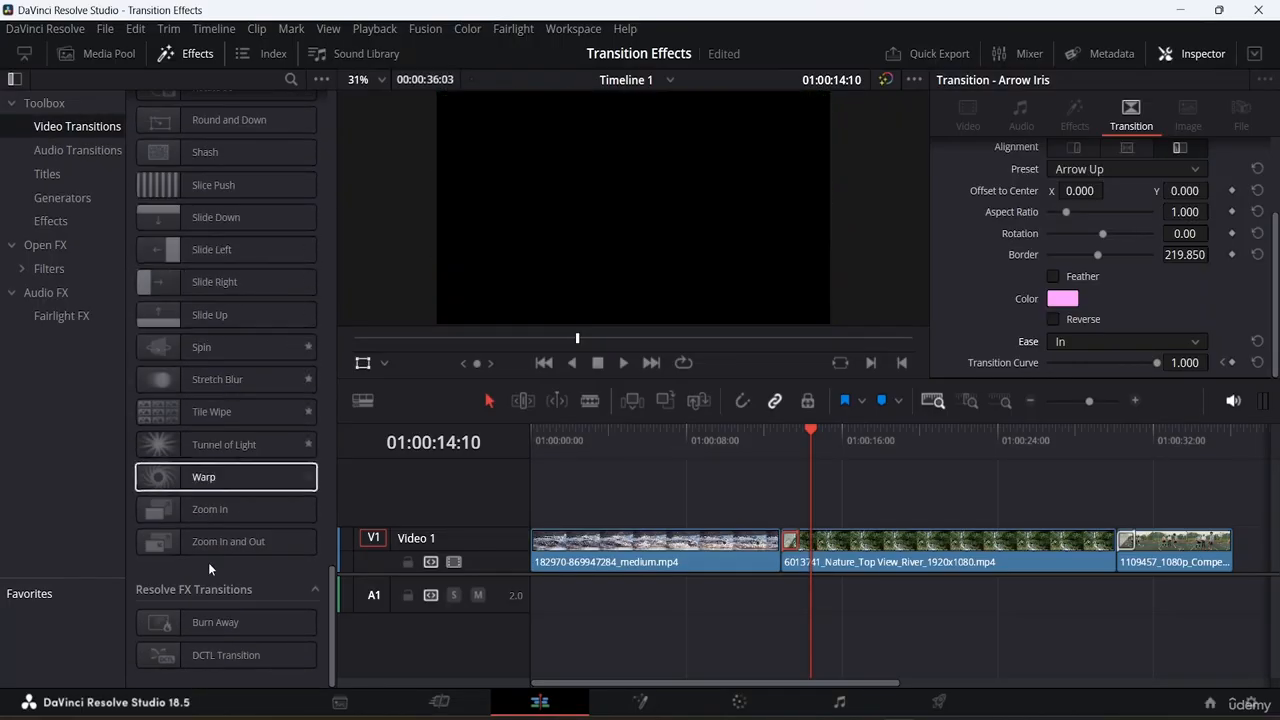
scroll(223, 440, up, 15)
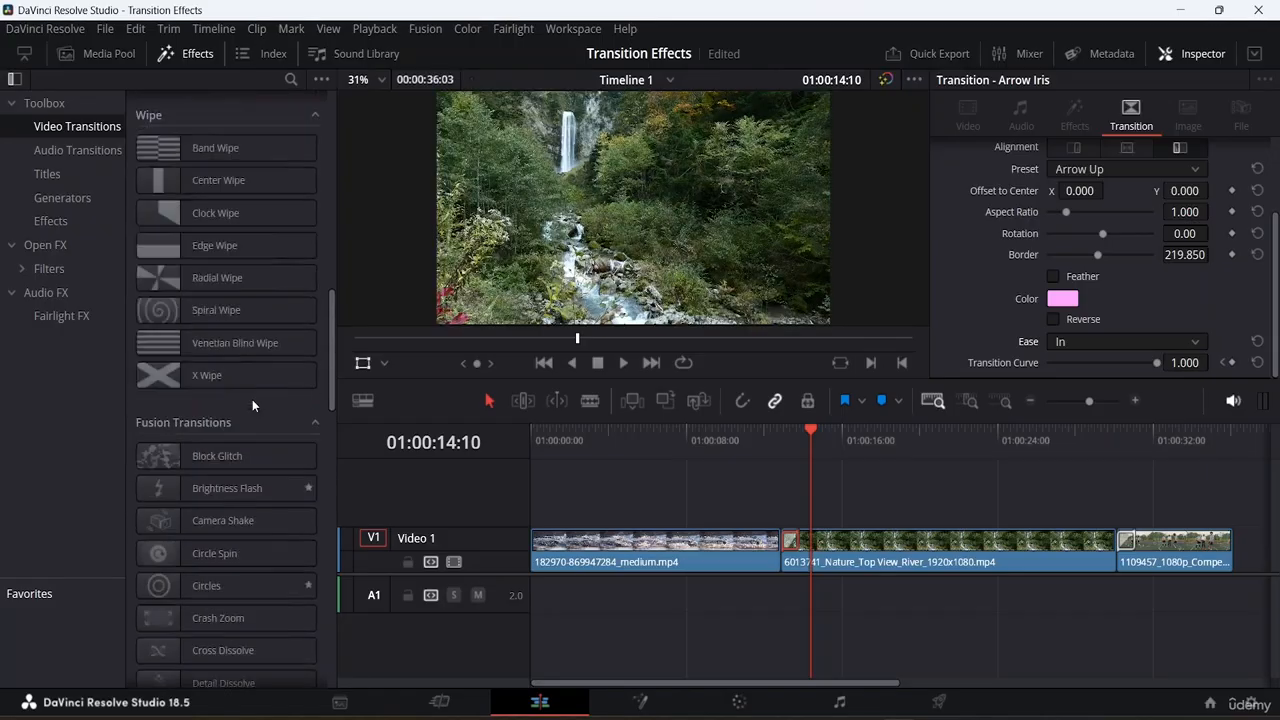
scroll(252, 399, up, 5)
scroll(1208, 254, up, 2)
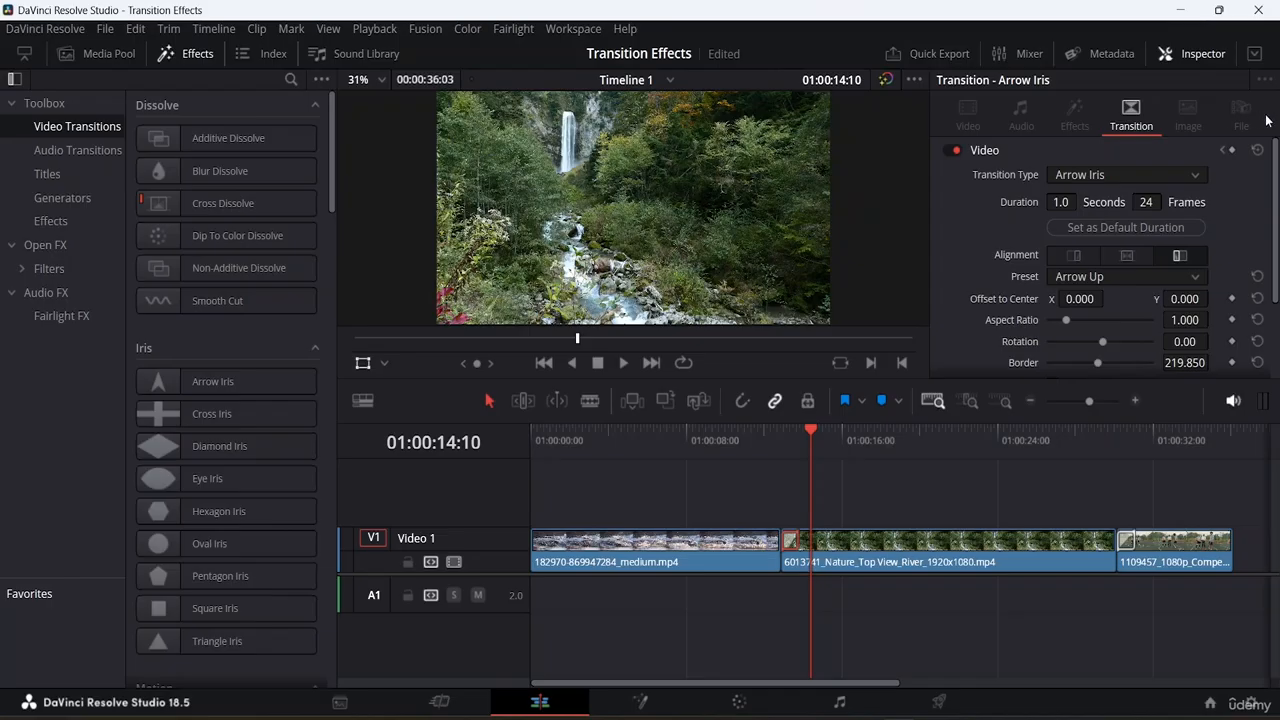
Select the end edit of the 6013741_Nature_Top View_River clip and examine the settings of the clip's In transition, Arrow Iris.
click(1126, 541)
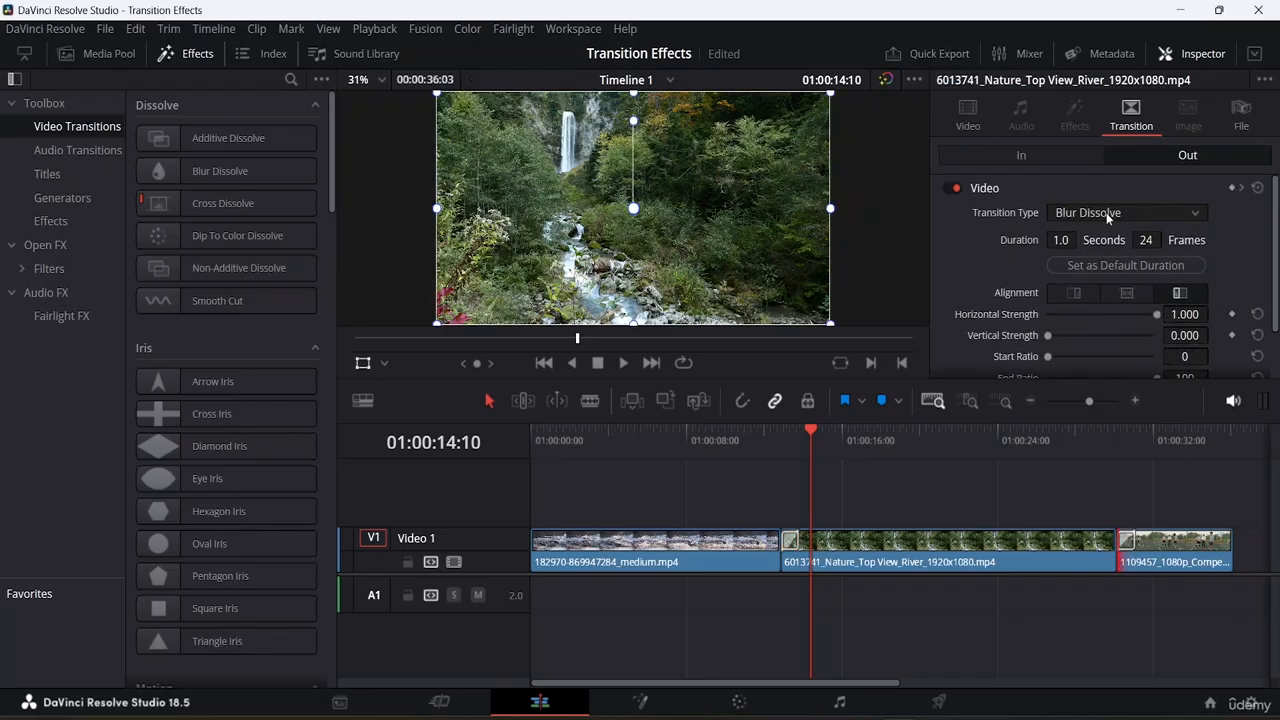
click(1055, 162)
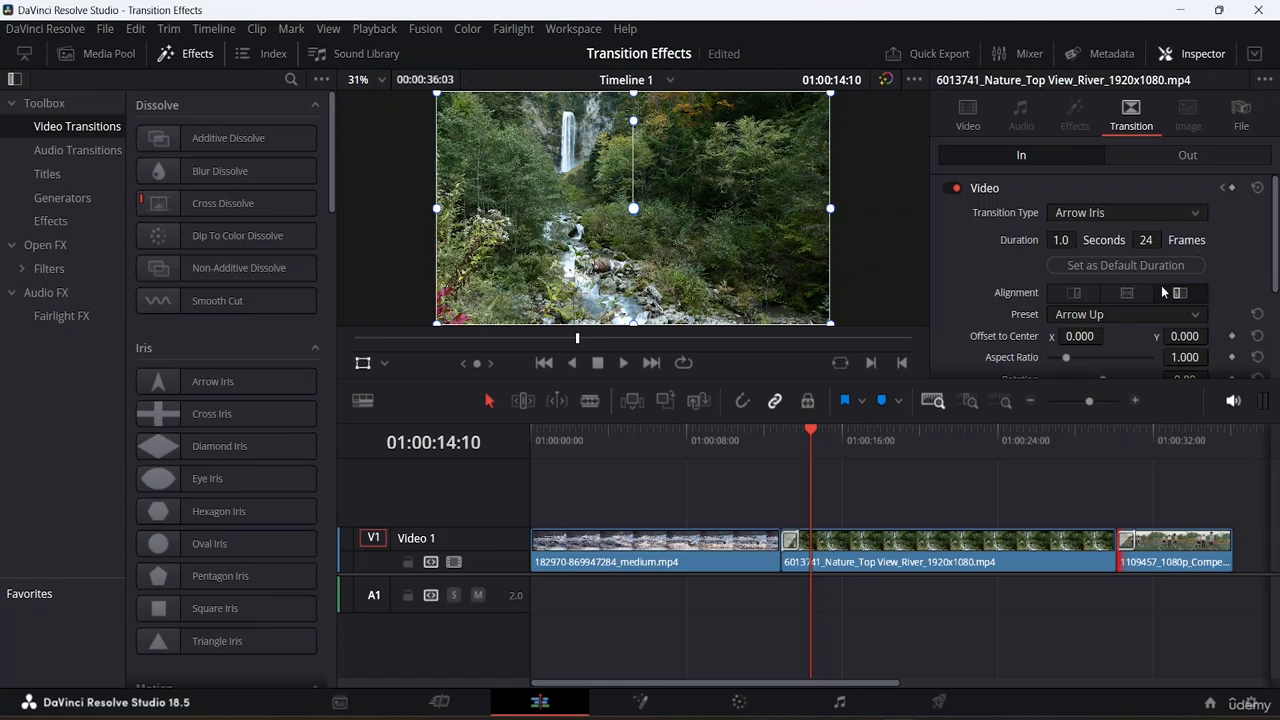
scroll(1150, 270, down, 3)
scroll(1151, 272, up, 3)
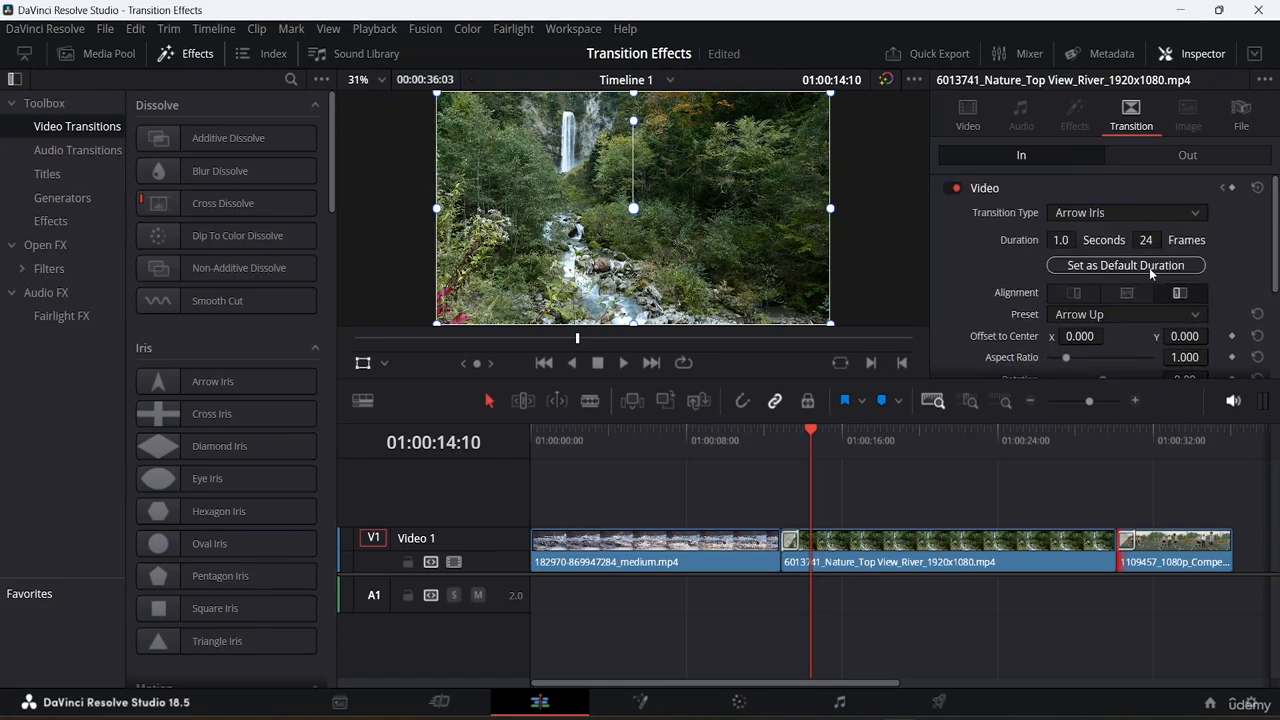
scroll(1150, 272, down, 2)
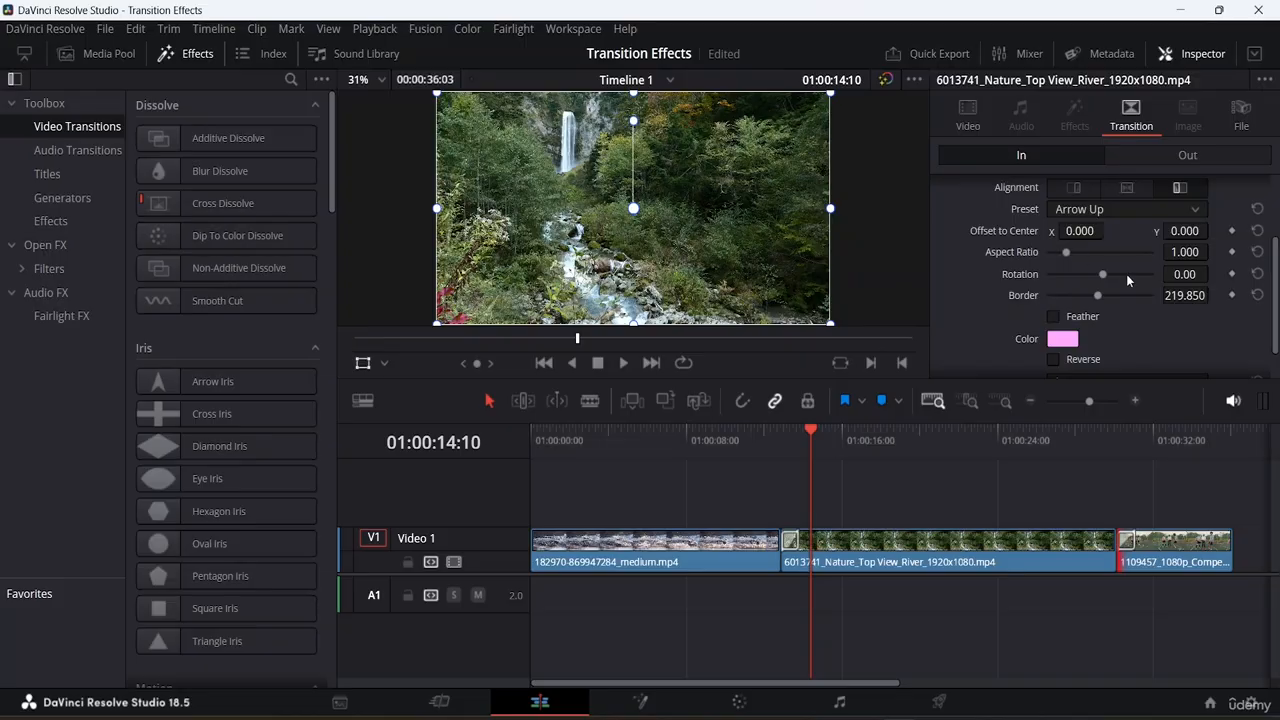
scroll(1135, 285, up, 3)
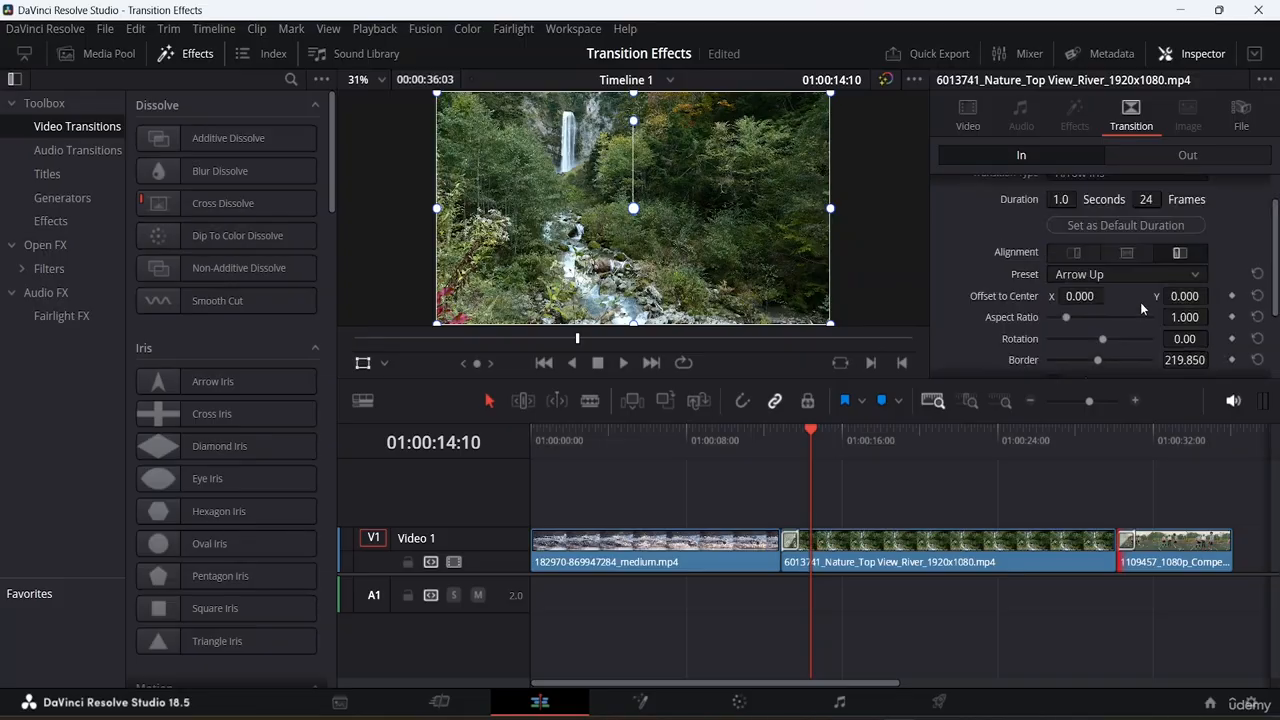
scroll(1143, 300, down, 3)
scroll(1145, 298, up, 3)
scroll(1148, 296, down, 3)
scroll(1148, 296, up, 1)
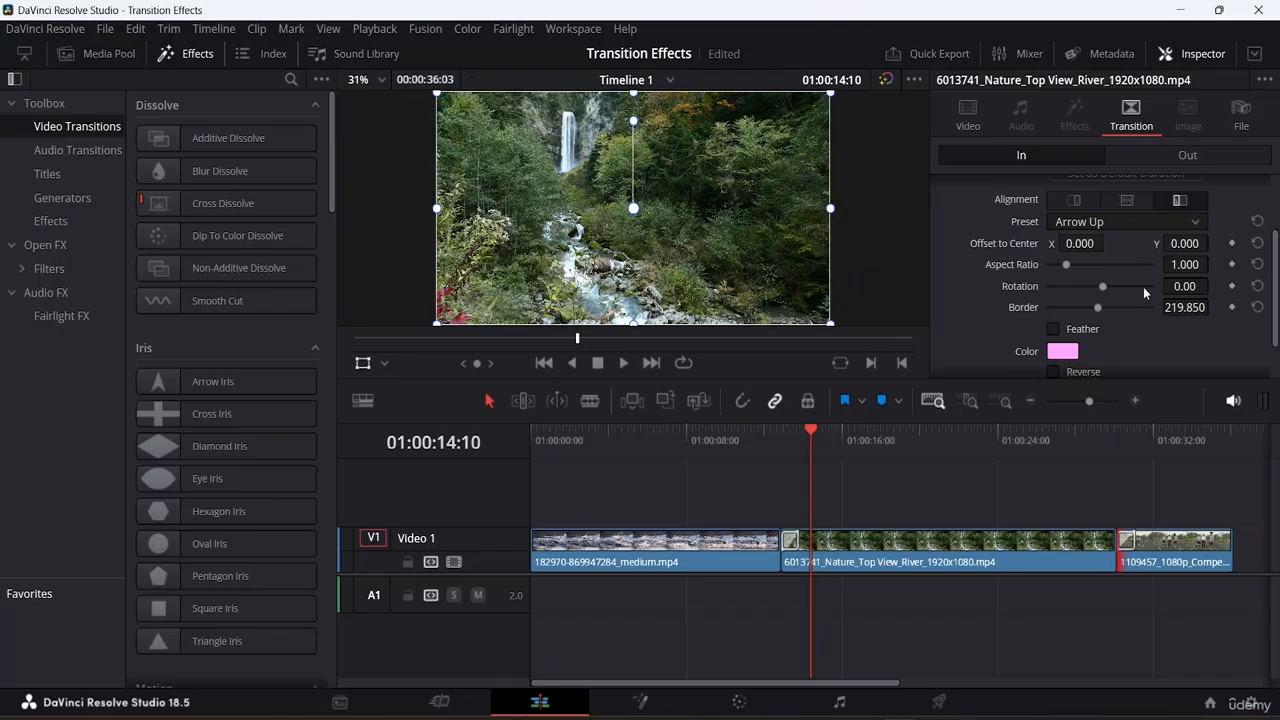
scroll(1143, 286, up, 1)
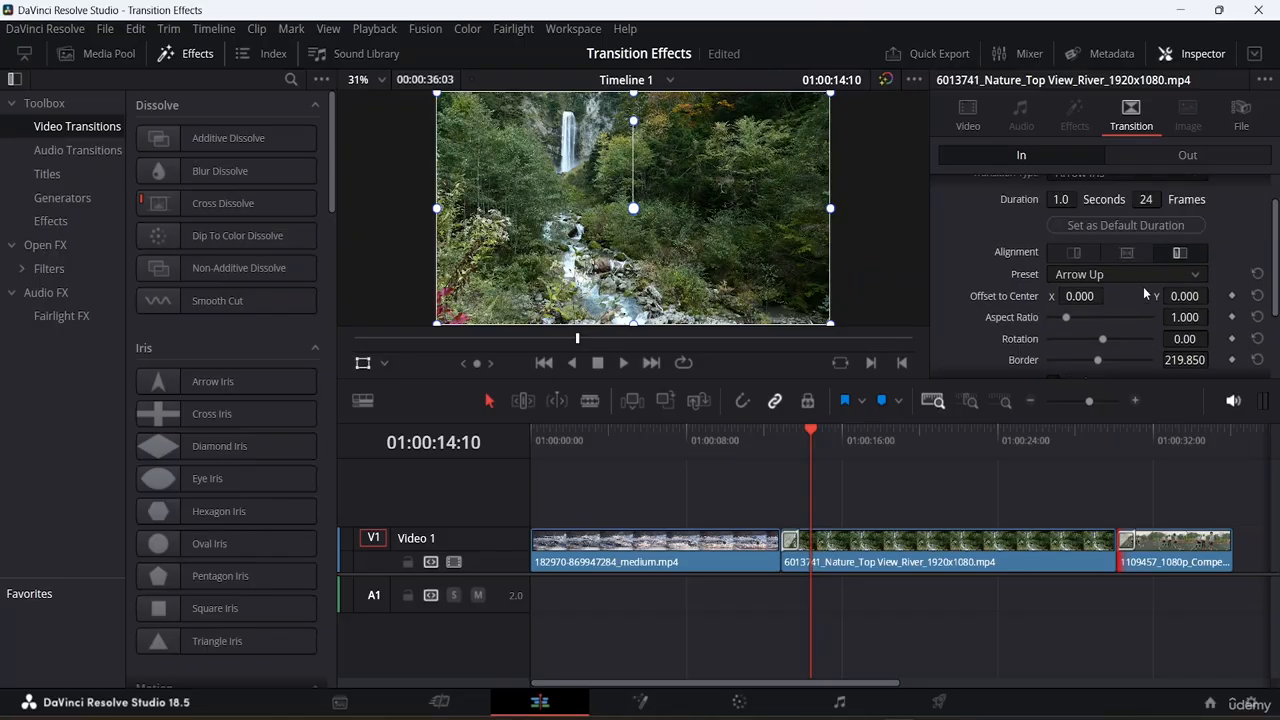
Examine the settings of the river clip's Out transition, Blur Dissolve.
click(1190, 158)
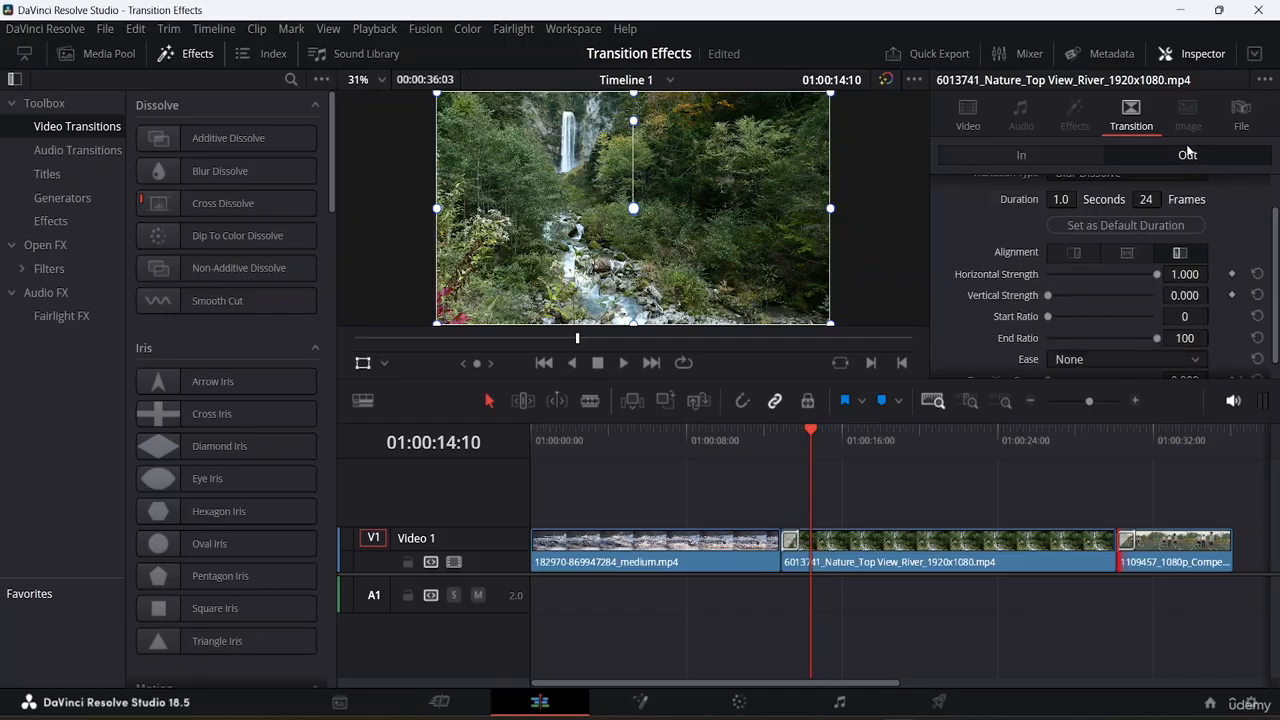
scroll(1120, 288, up, 1)
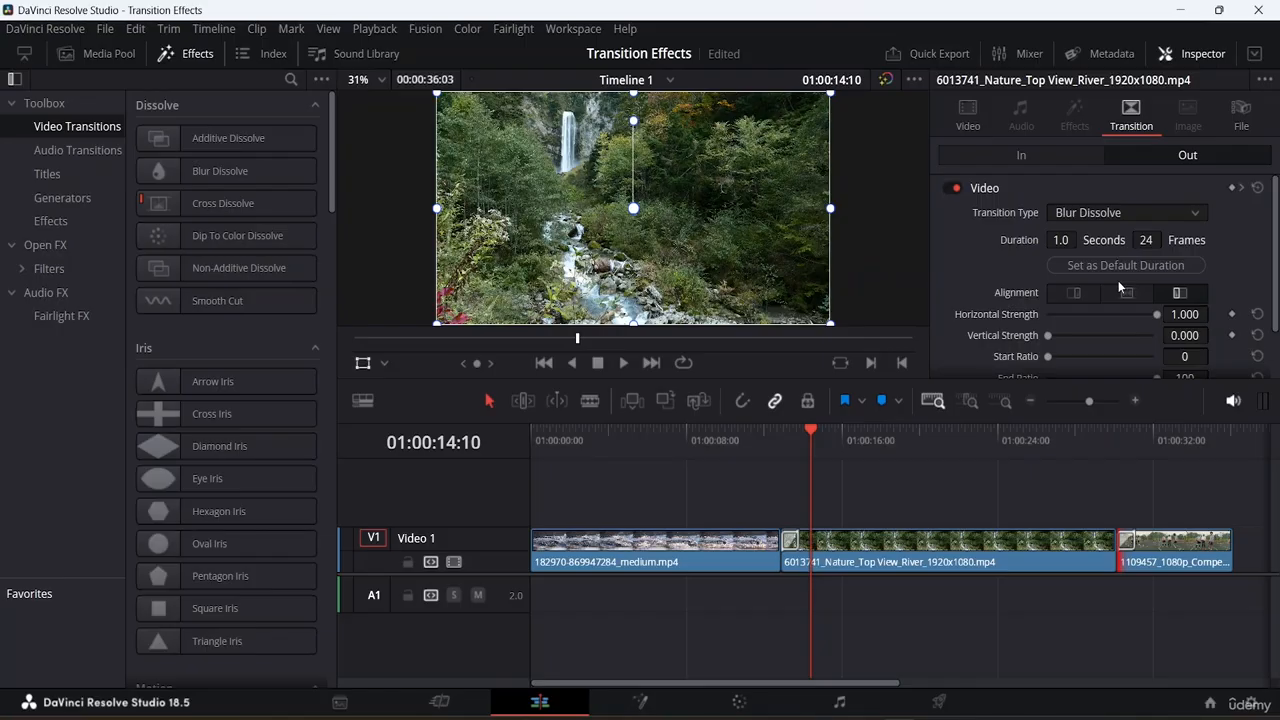
scroll(1006, 260, down, 2)
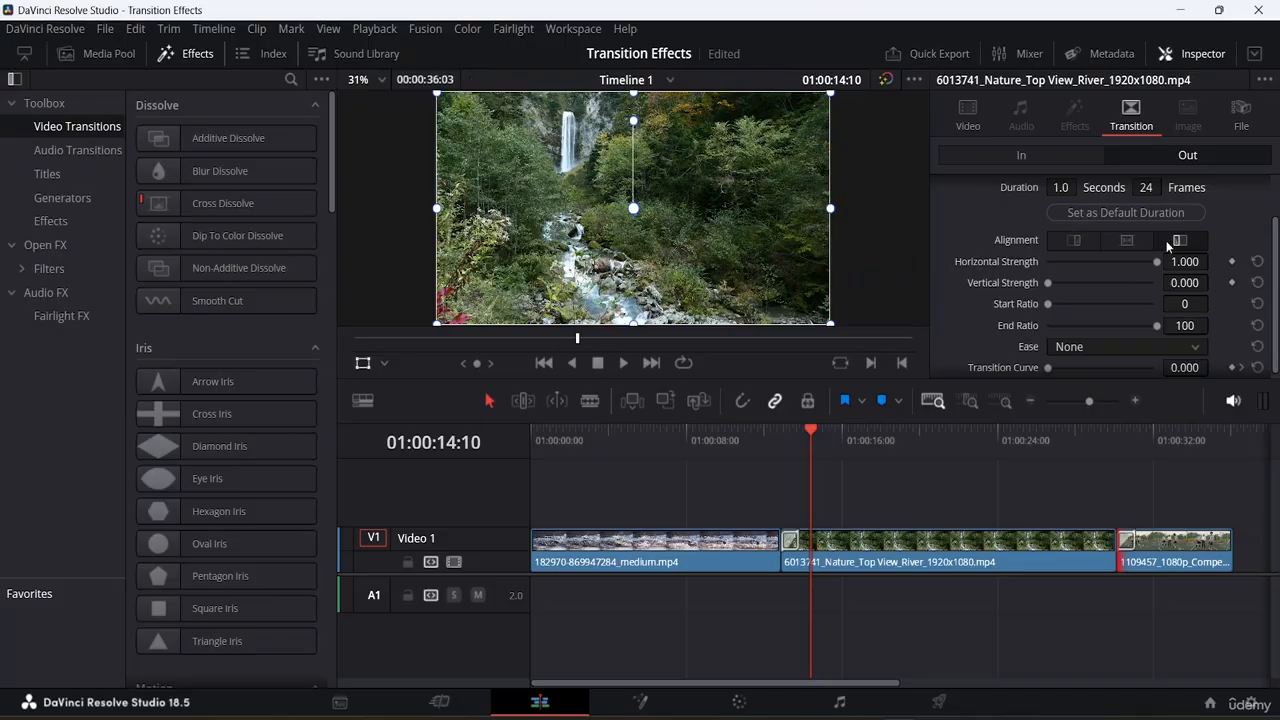
Split the 6013741_Nature_Top View_River clip at 01:00:22:03 with the Blade tool and return to the Selection tool.
drag(806, 431, 960, 454)
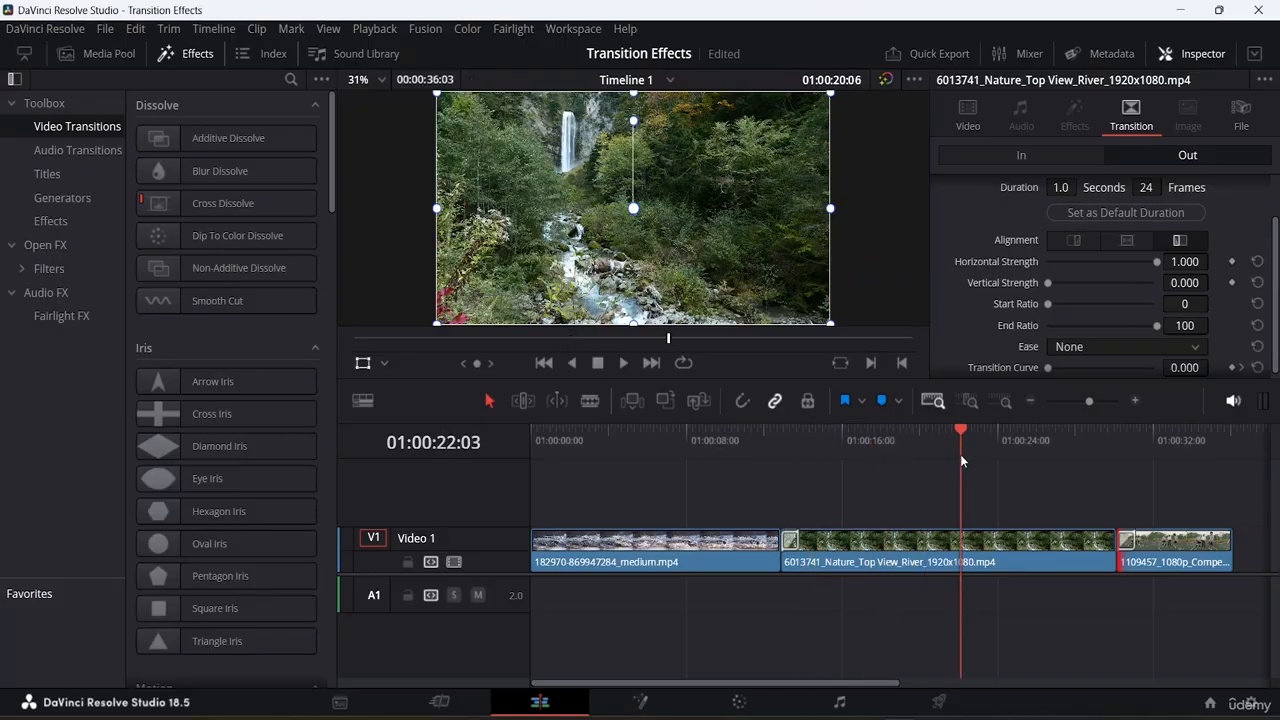
click(590, 400)
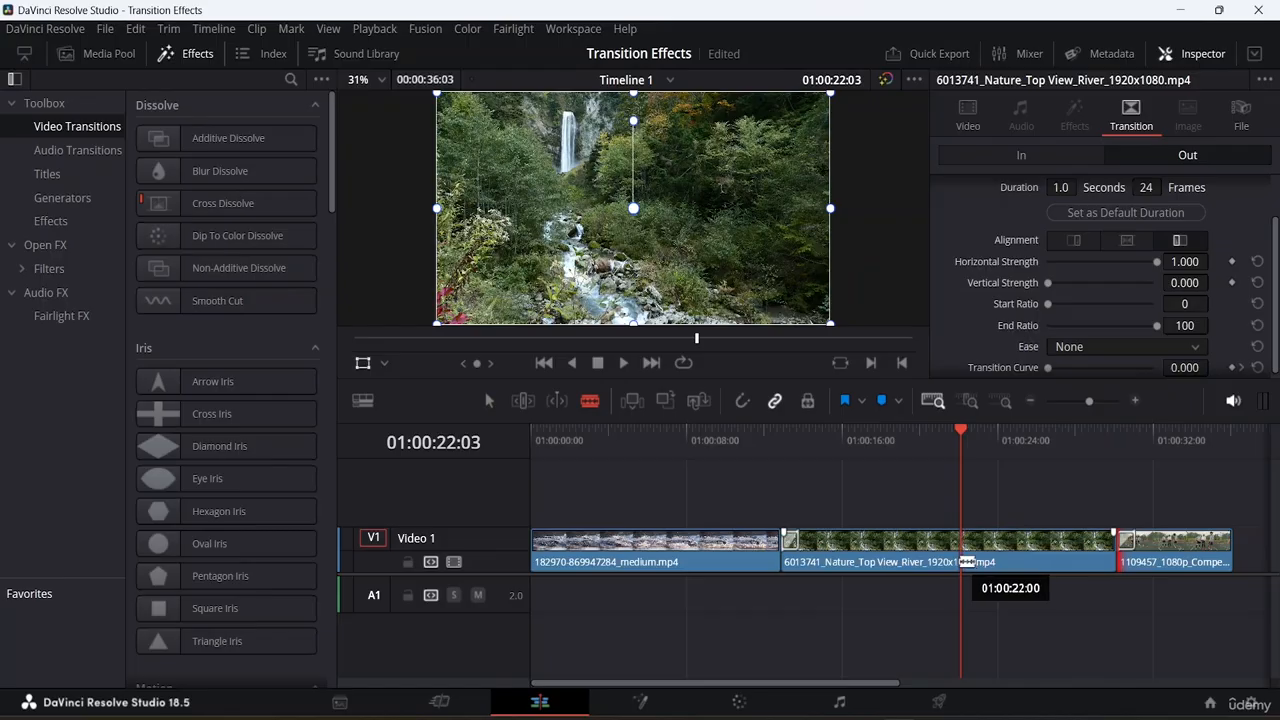
click(960, 550)
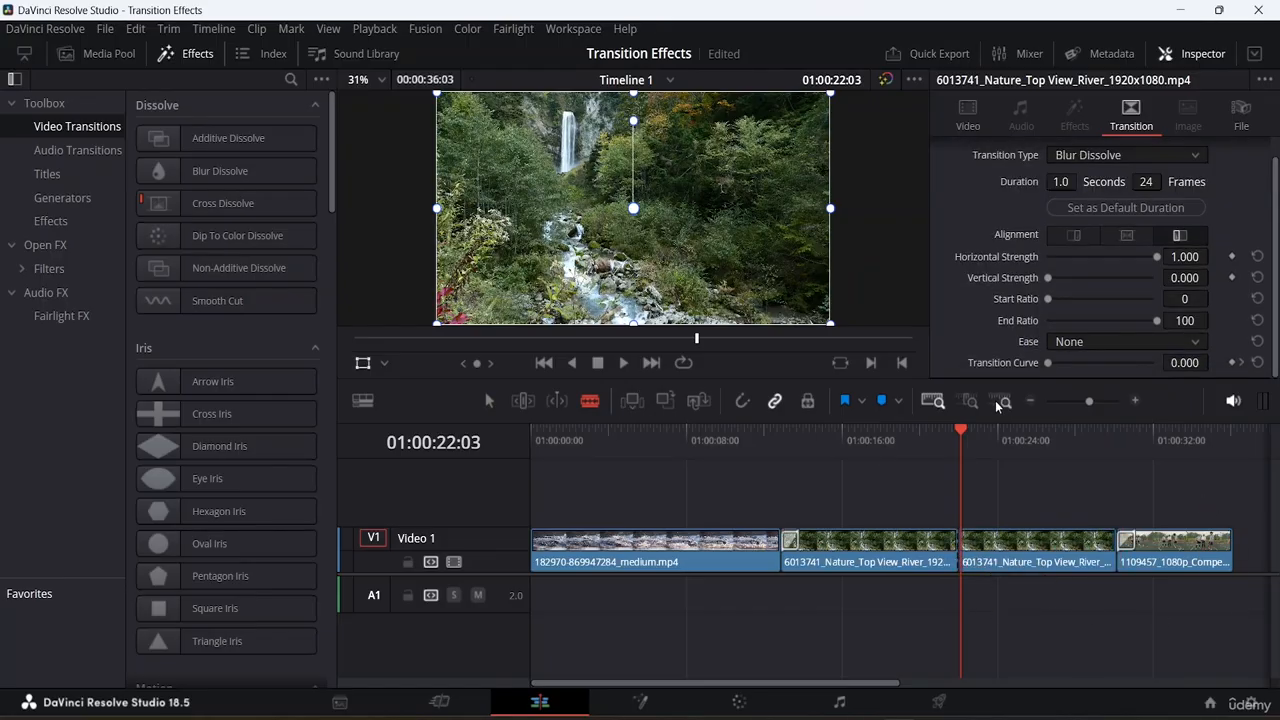
click(958, 432)
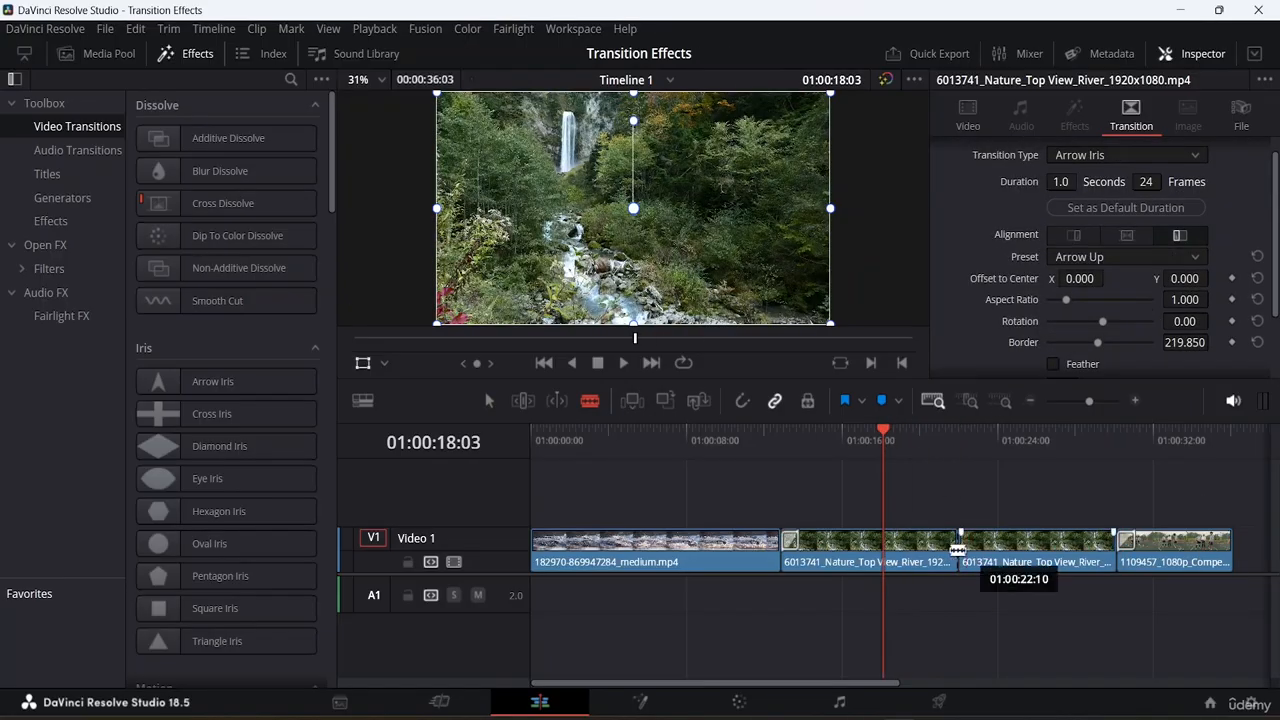
click(489, 401)
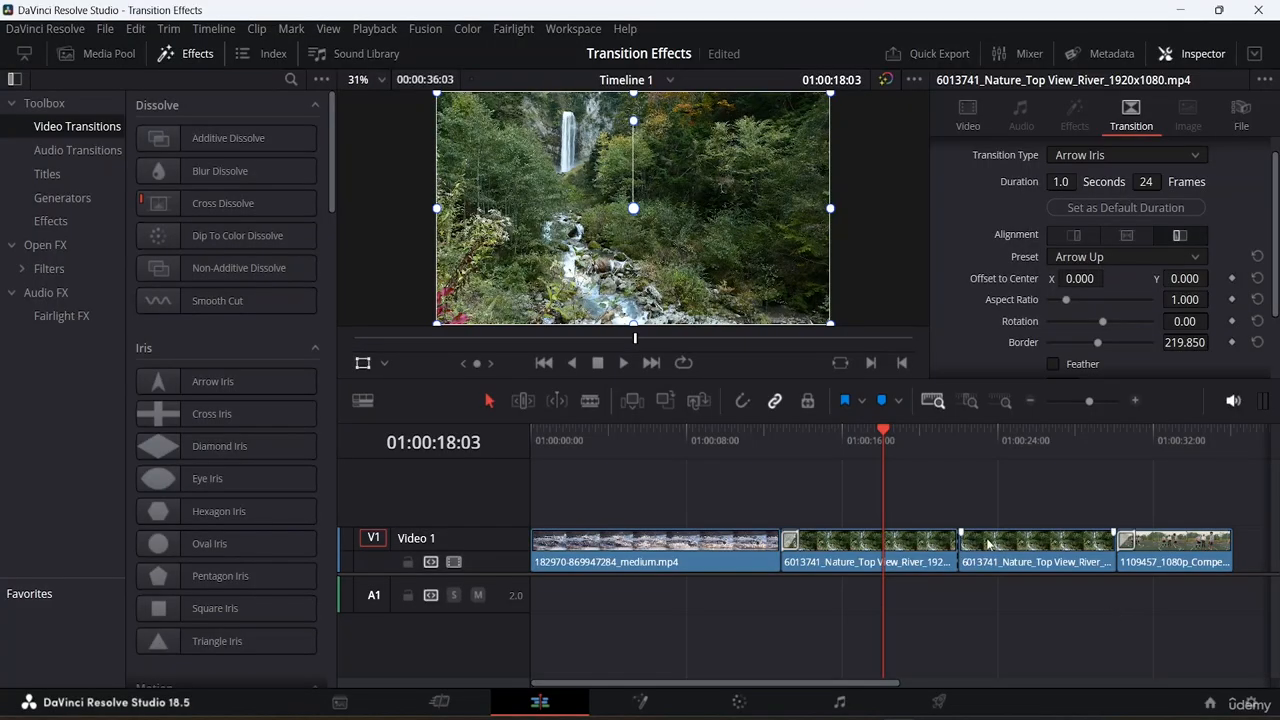
Add a Non-Additive Dissolve transition at the new cut in the river clip.
click(957, 547)
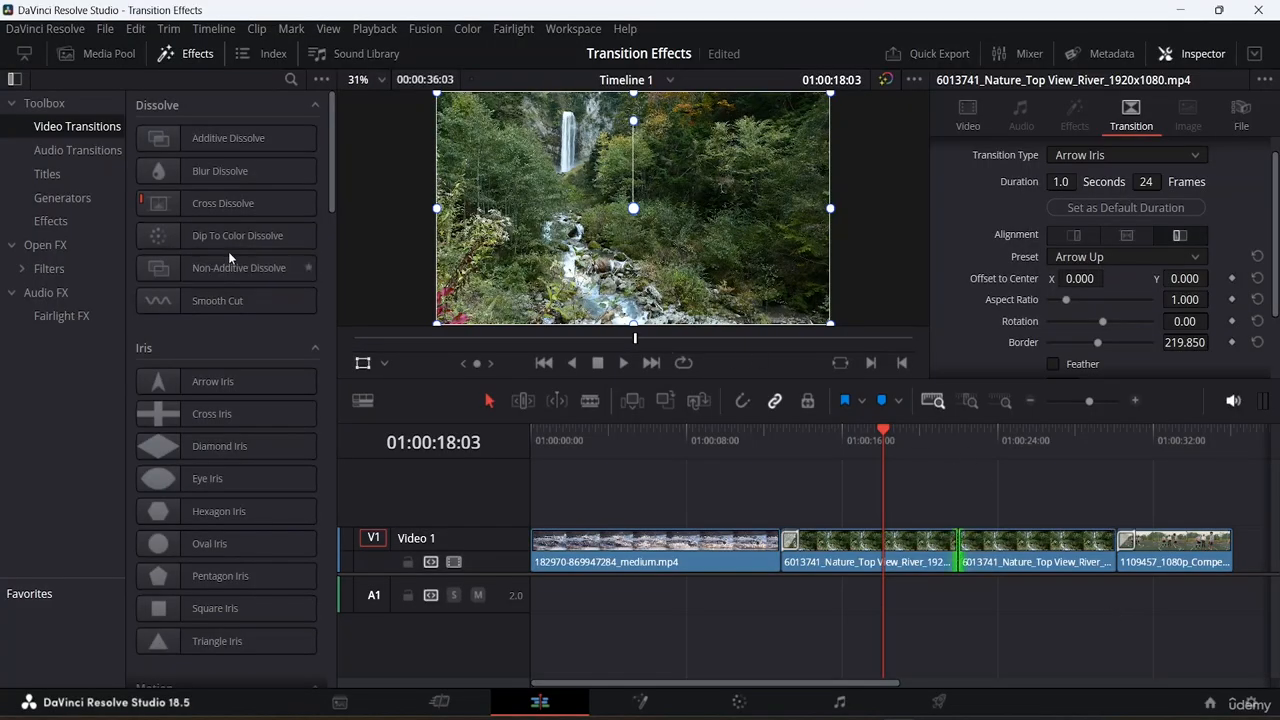
click(229, 264)
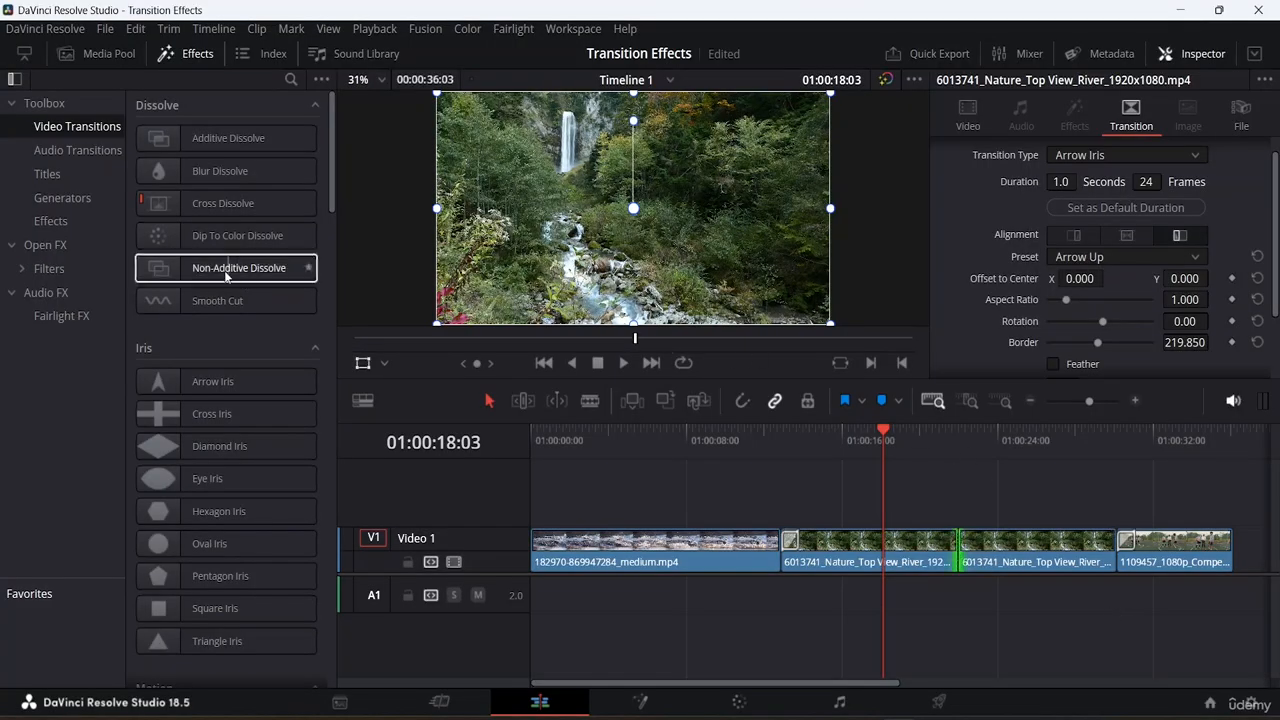
click(190, 300)
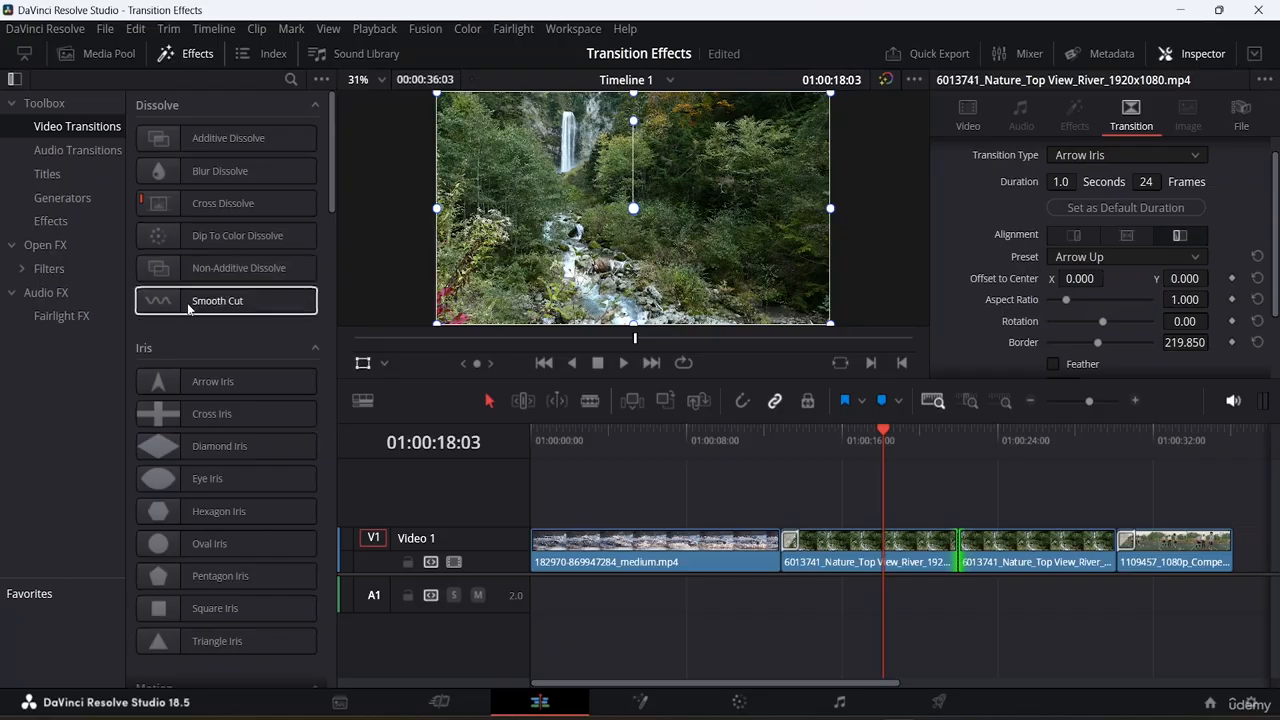
click(237, 374)
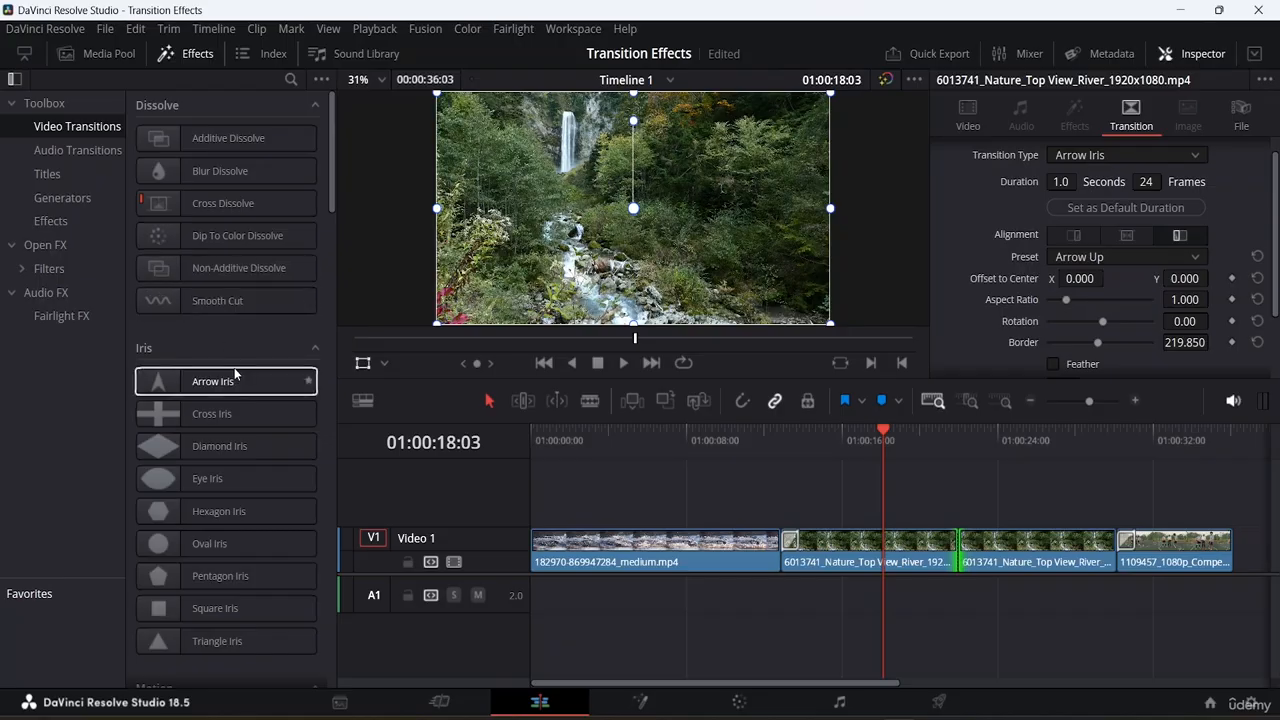
click(228, 608)
click(228, 511)
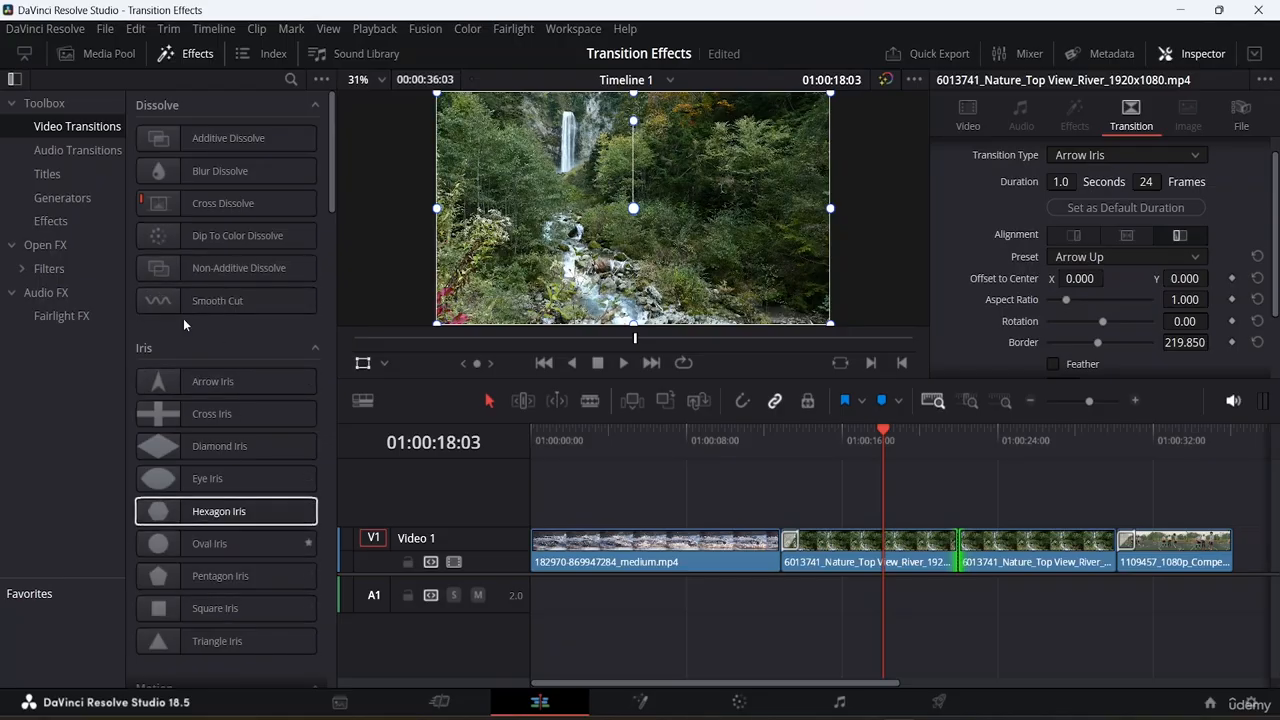
click(237, 203)
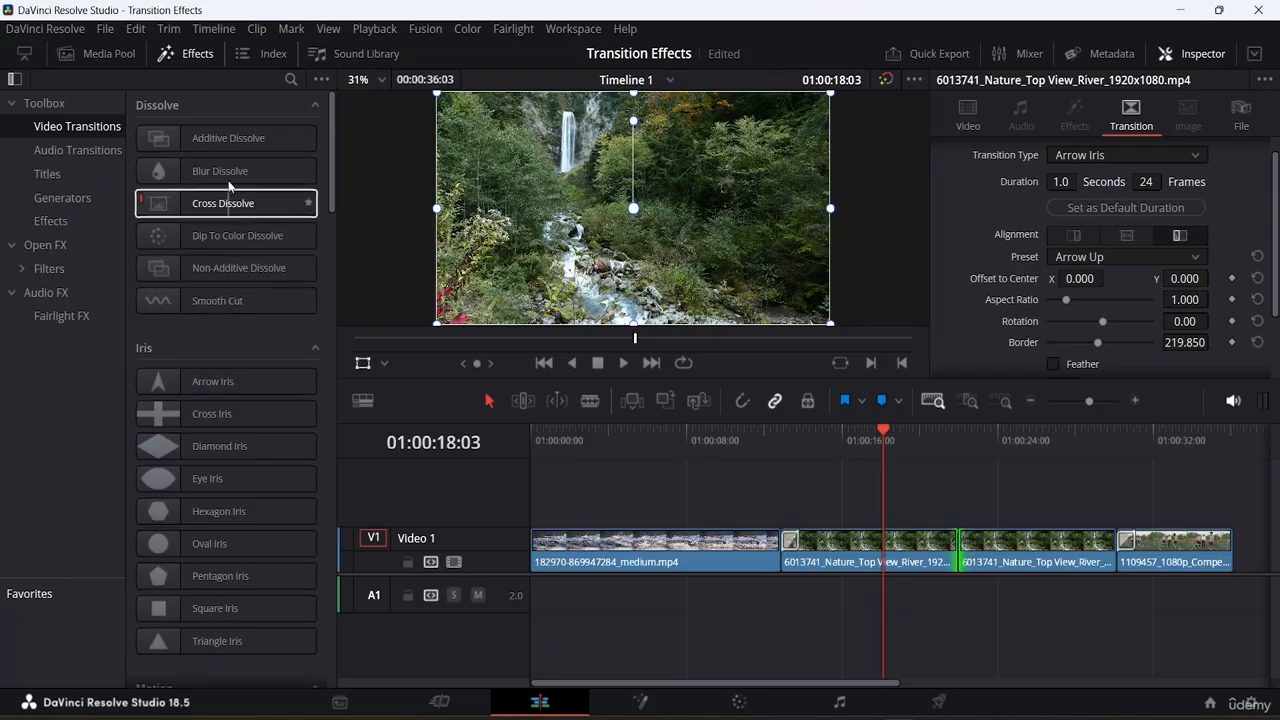
click(228, 140)
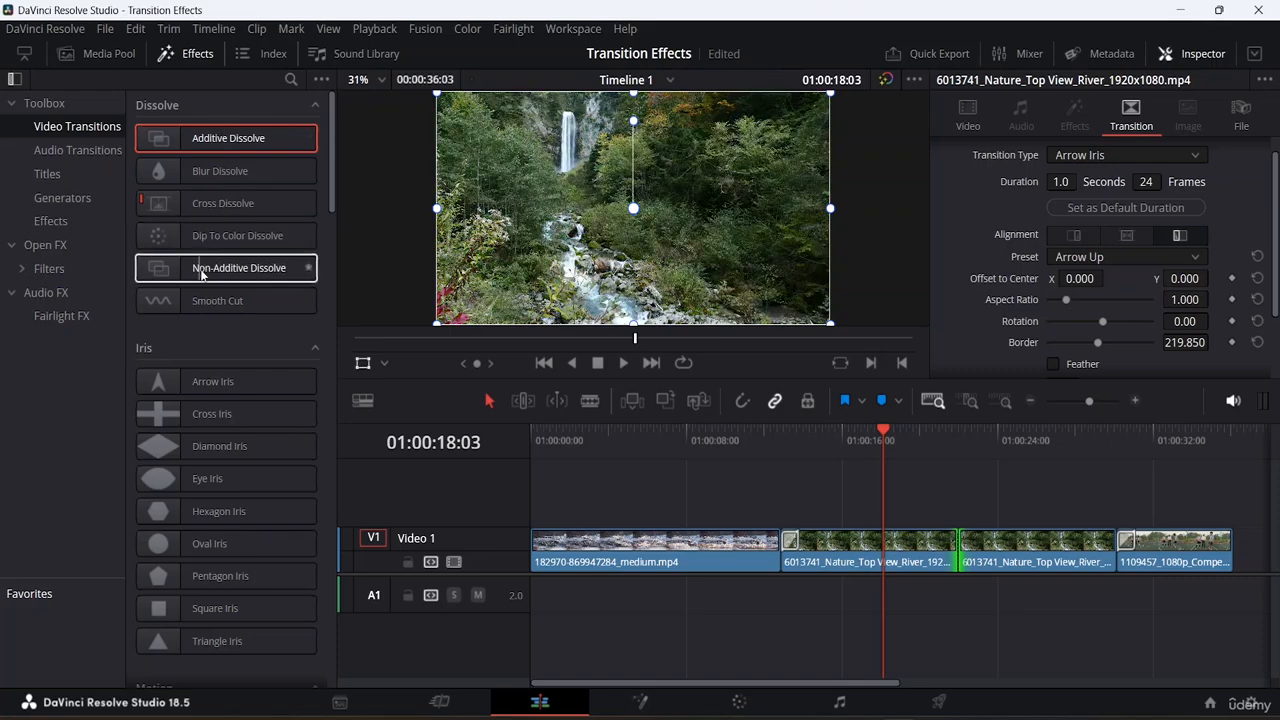
drag(210, 270, 973, 553)
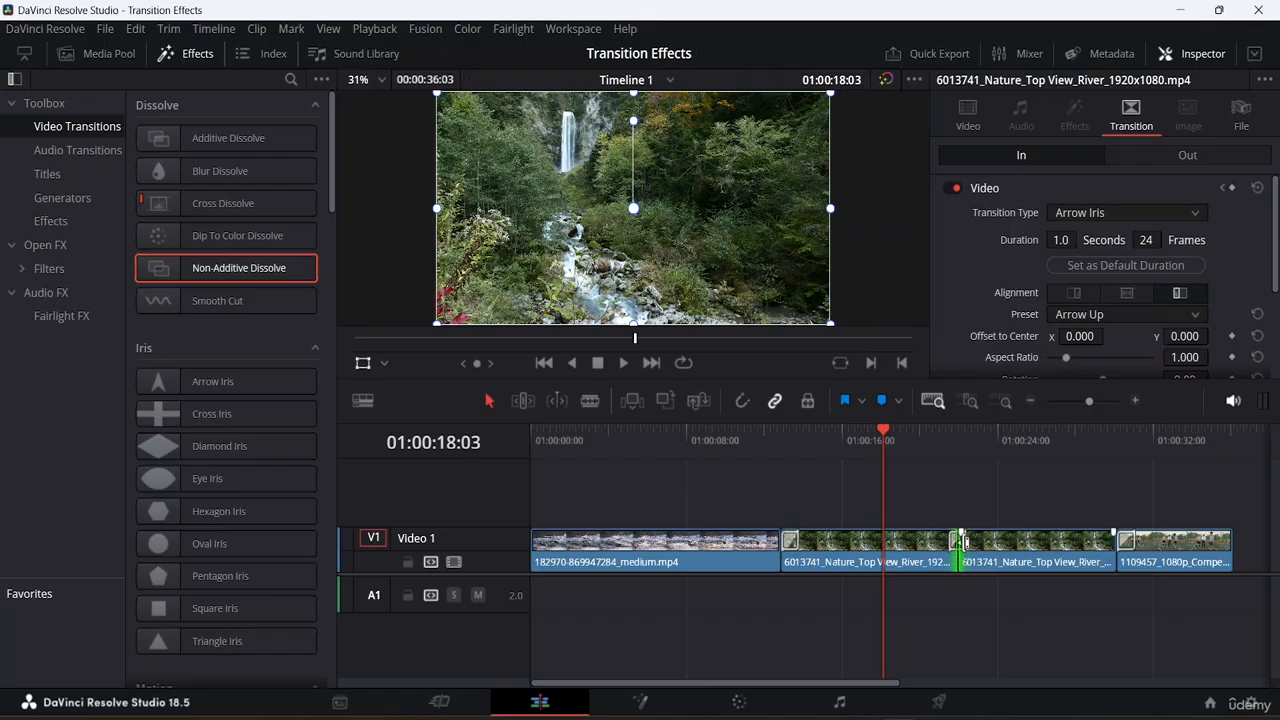
Roll the new cut in the river clip slightly earlier and select its Non-Additive Dissolve transition.
mouse_move(960, 540)
mouse_down()
mouse_move(975, 542)
mouse_move(950, 542)
mouse_up()
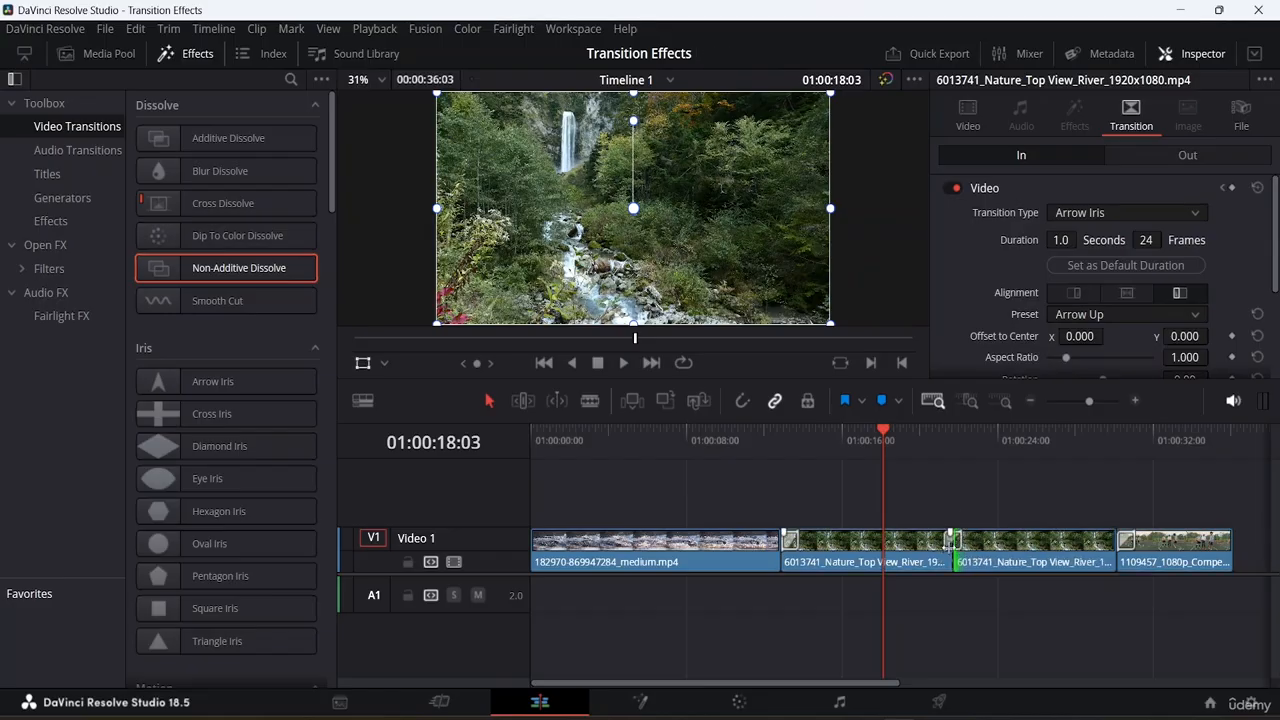
click(950, 541)
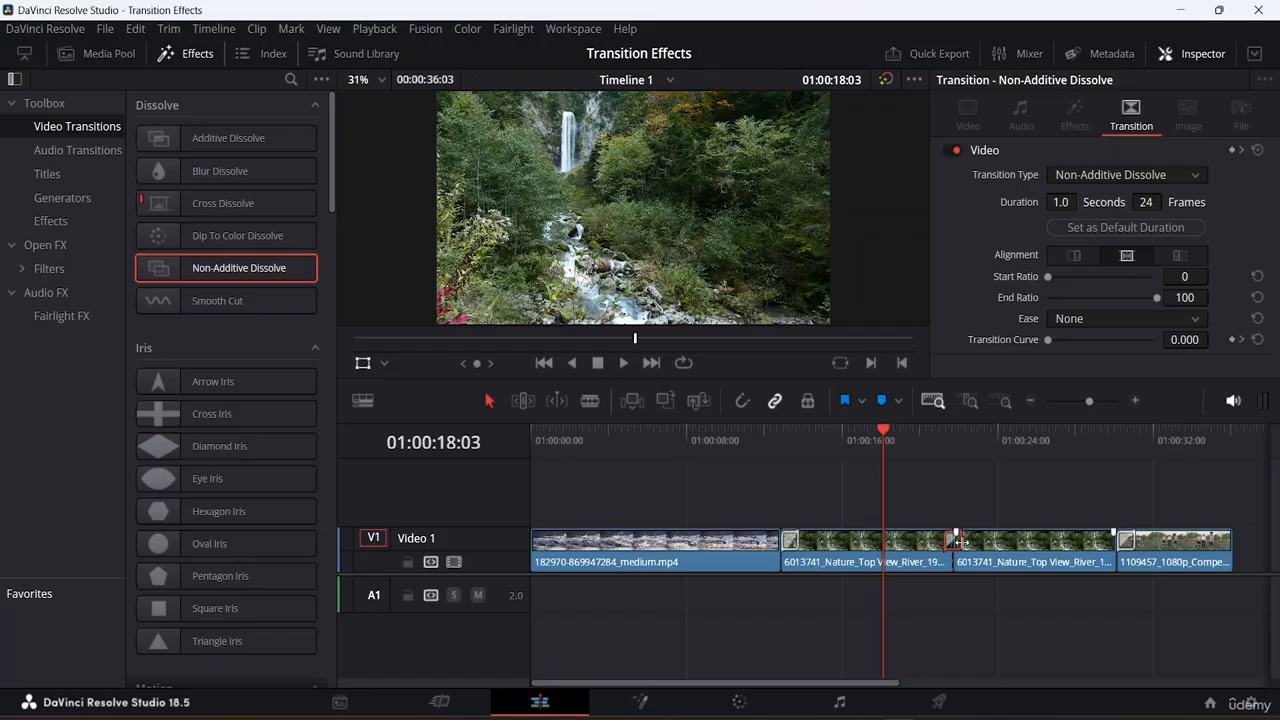
Lengthen the Non-Additive Dissolve at the river clip's cut to 2.0 seconds (48 frames) and play it back.
mouse_move(958, 542)
mouse_down()
mouse_move(986, 542)
mouse_move(970, 544)
mouse_up()
key(space)
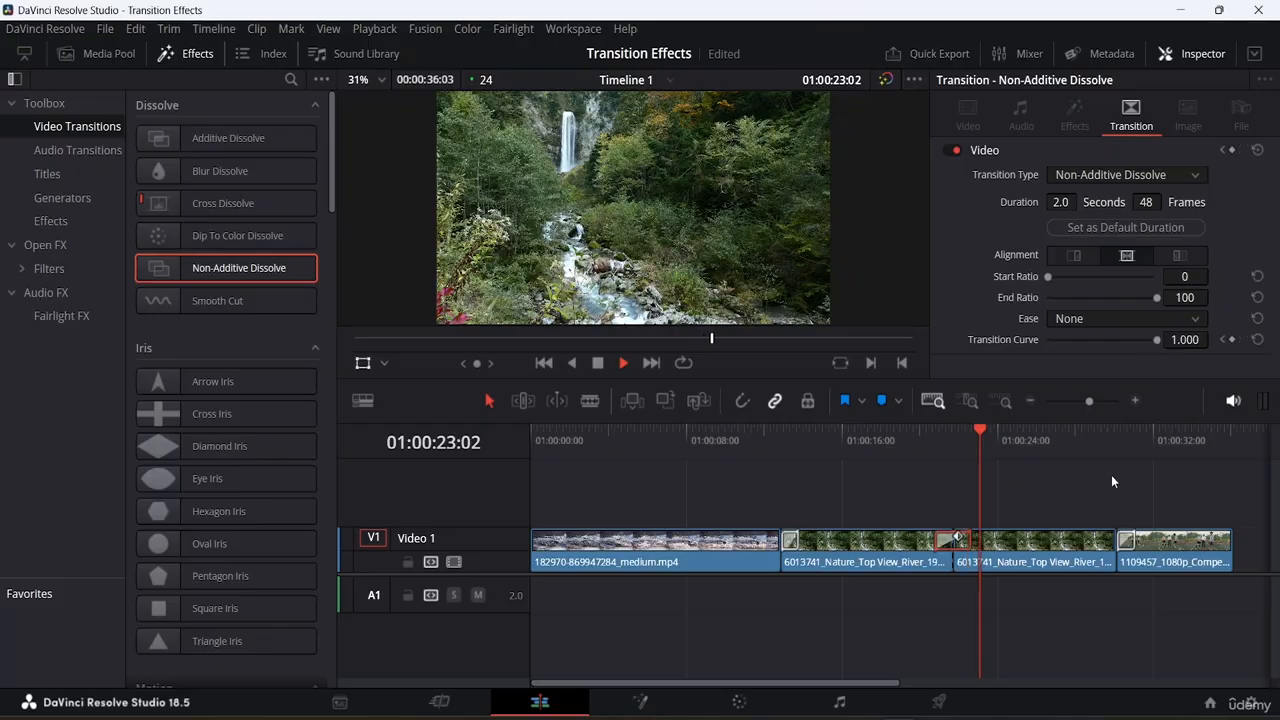
key(space)
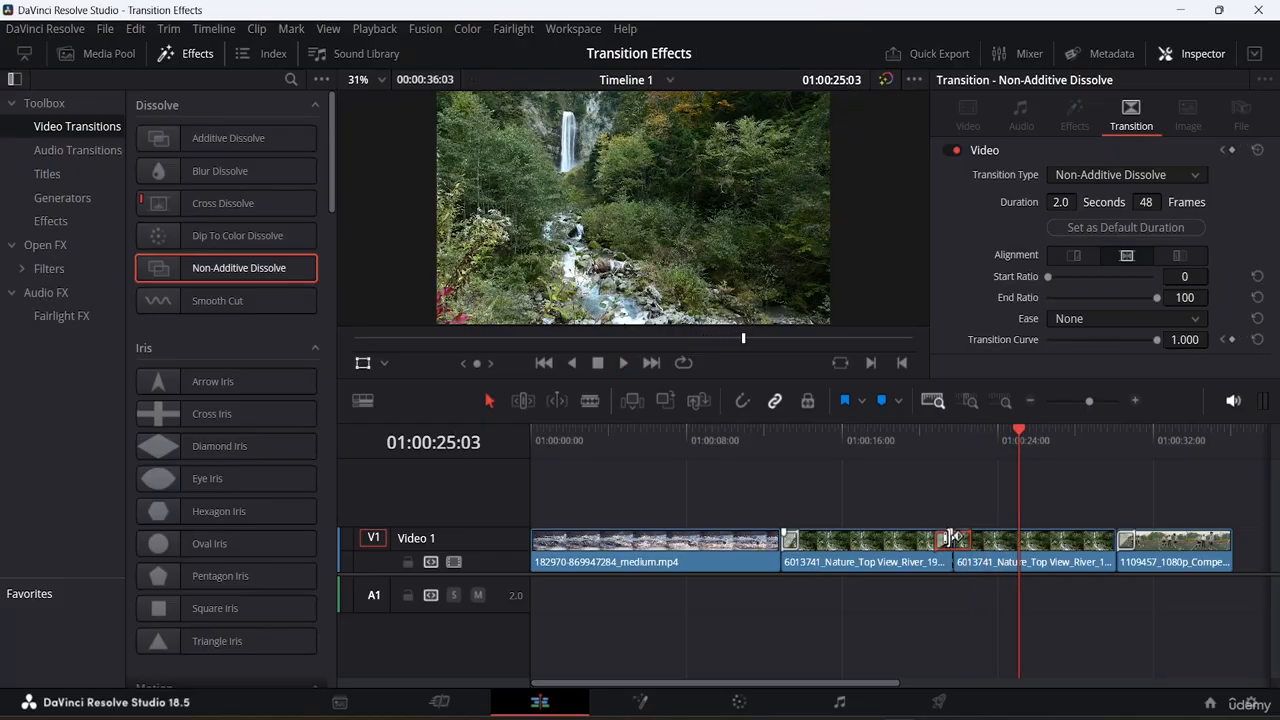
Try Cross Iris as the transition type at the river clip's cut and play through the transition.
click(1181, 171)
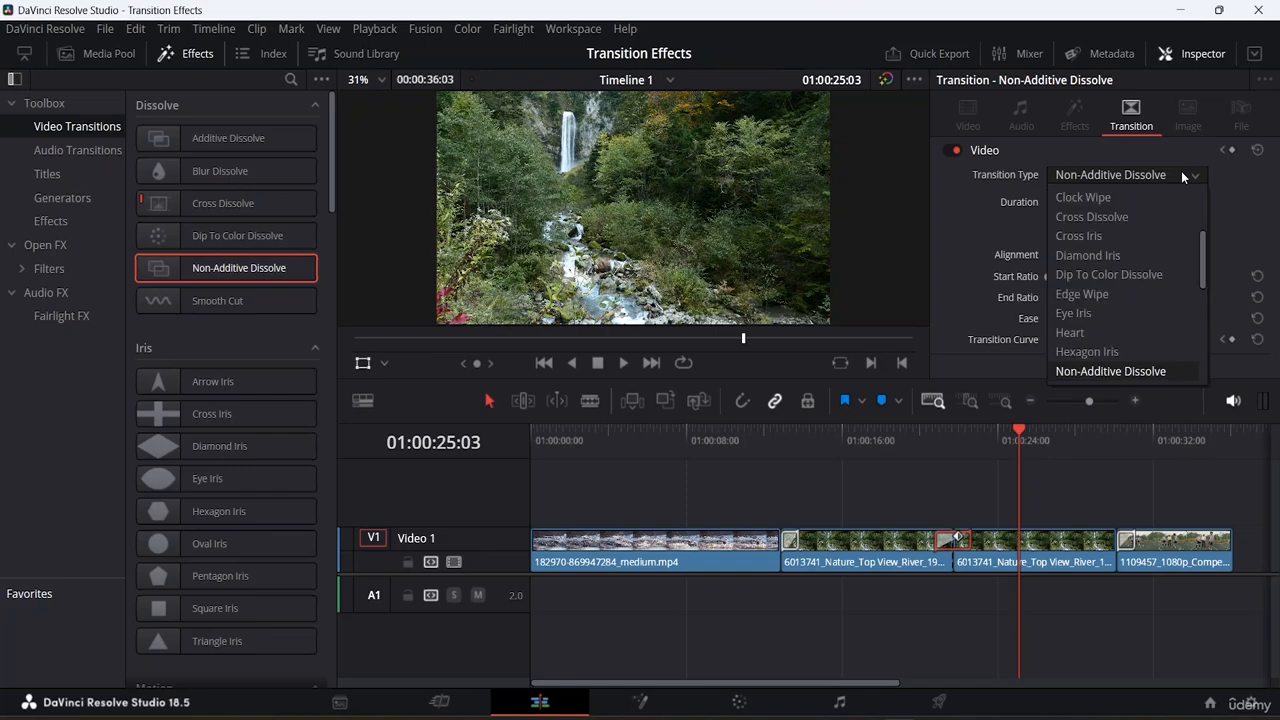
click(1077, 235)
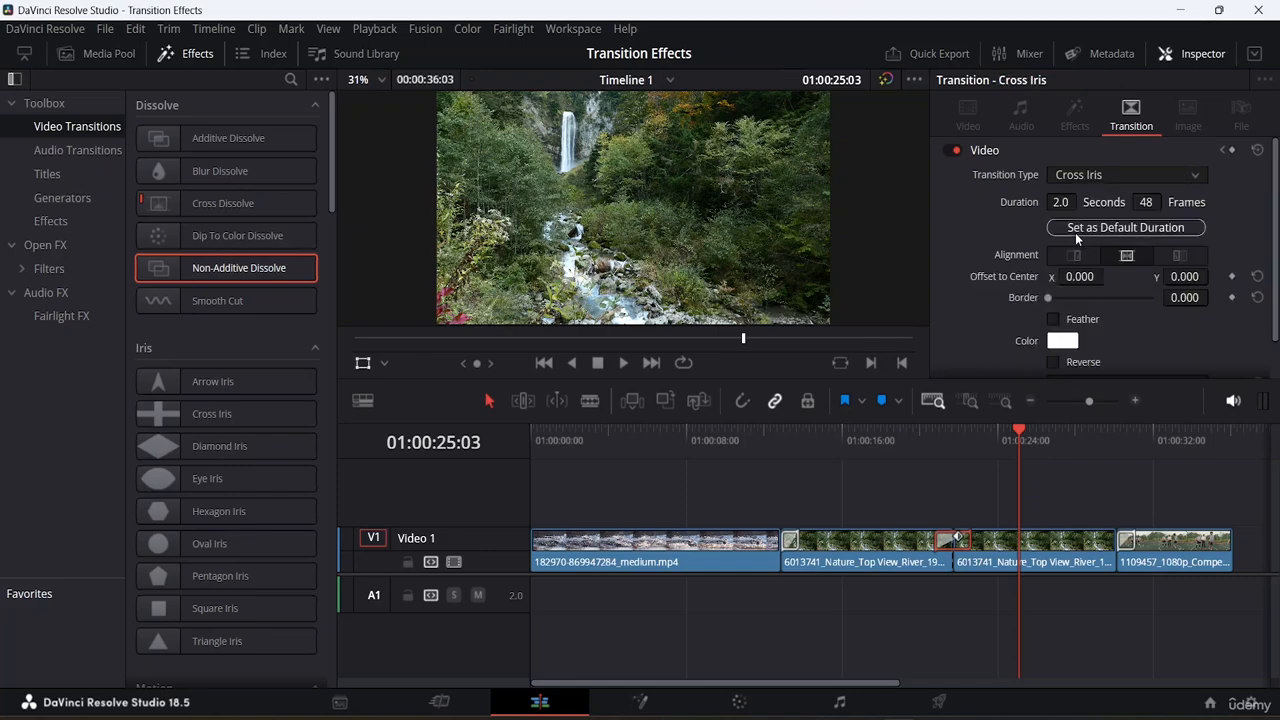
drag(1016, 429, 935, 449)
key(space)
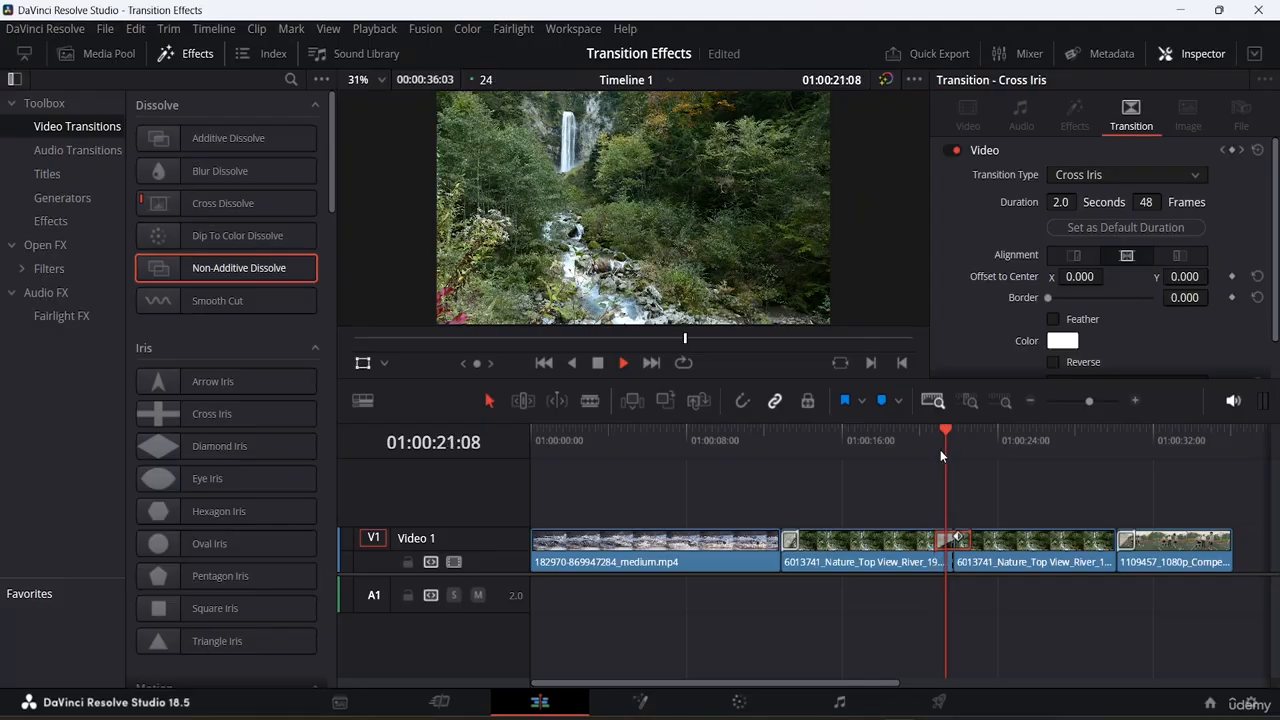
key(space)
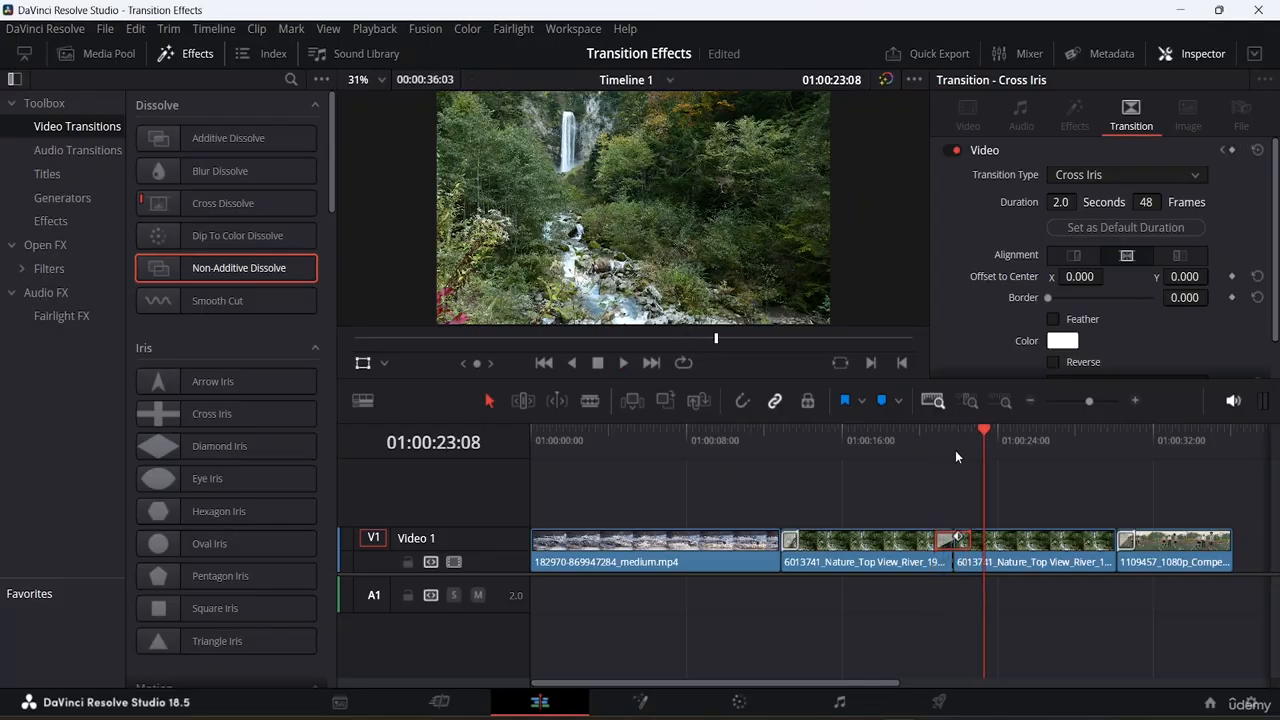
Change the transition type at the river clip's cut to Blur Dissolve and preview it from just before the cut.
click(1160, 172)
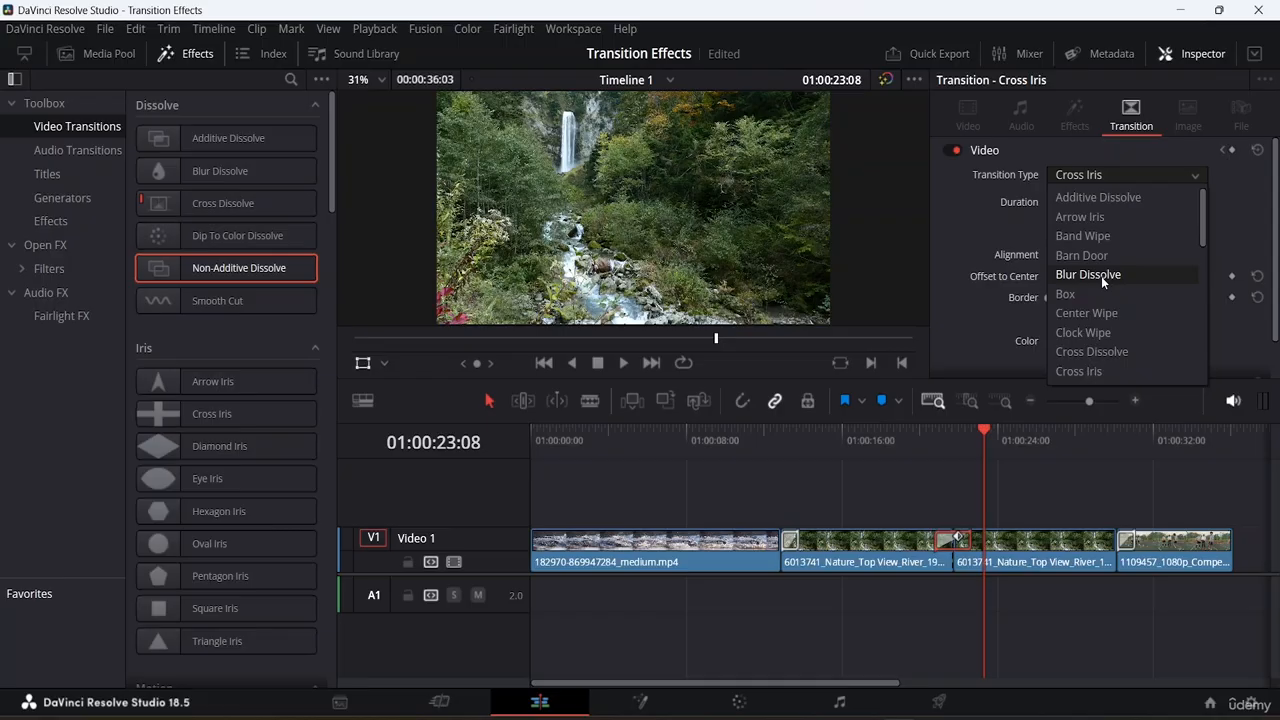
click(1101, 276)
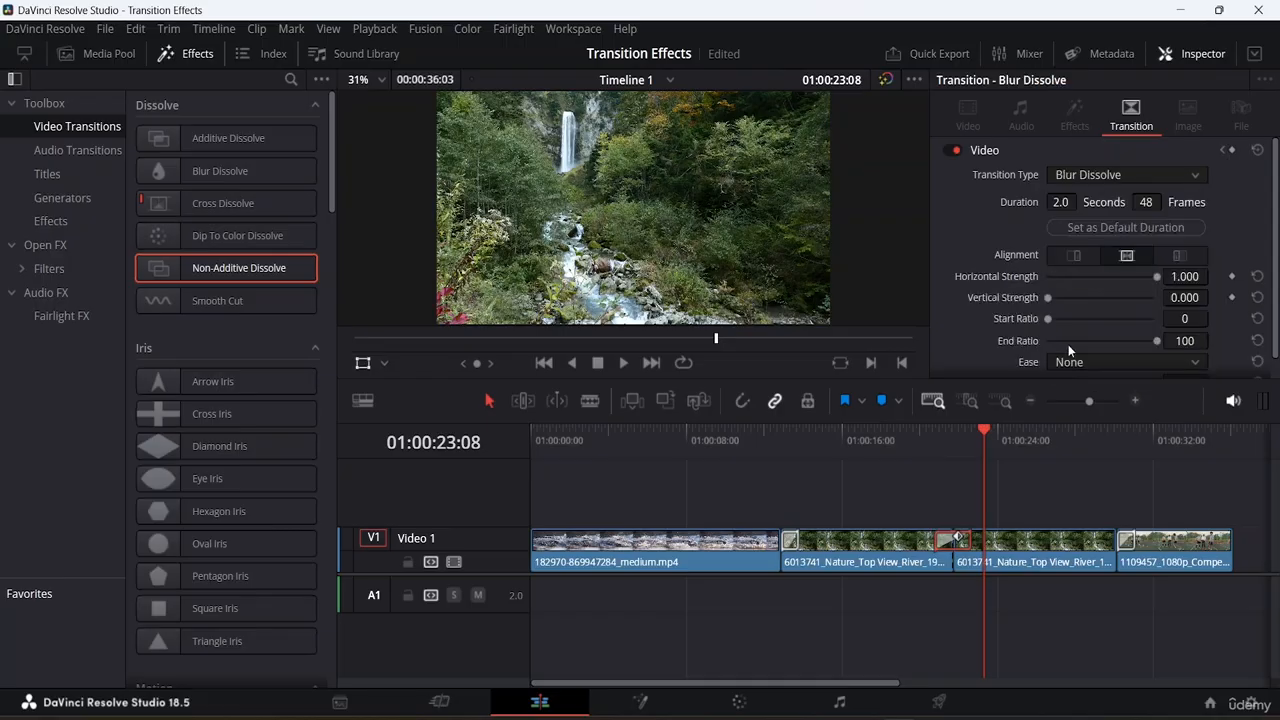
drag(978, 432, 928, 440)
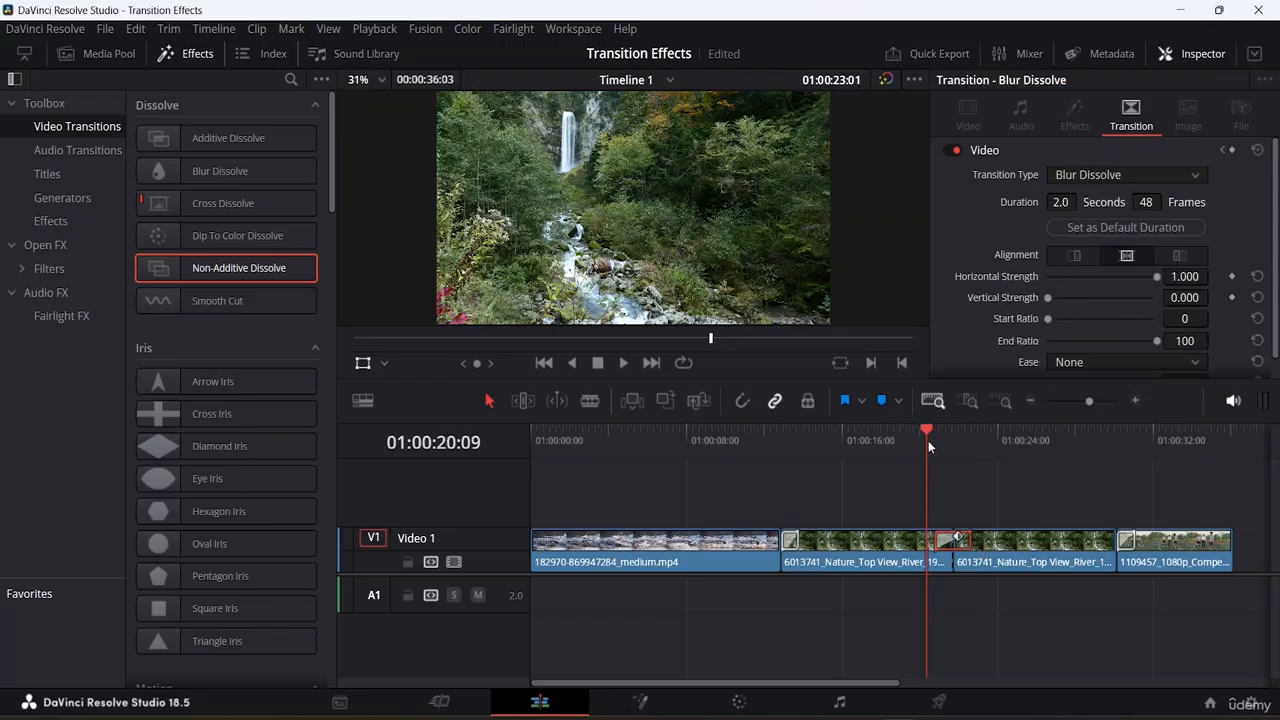
key(space)
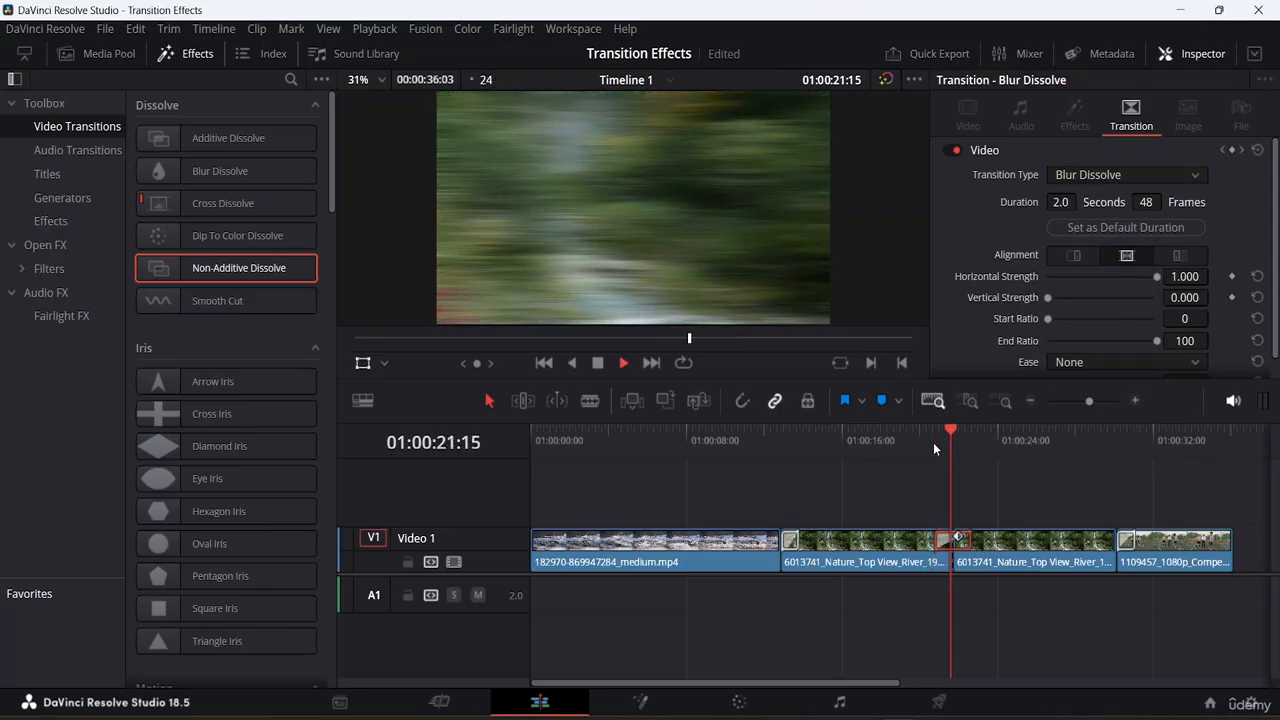
key(space)
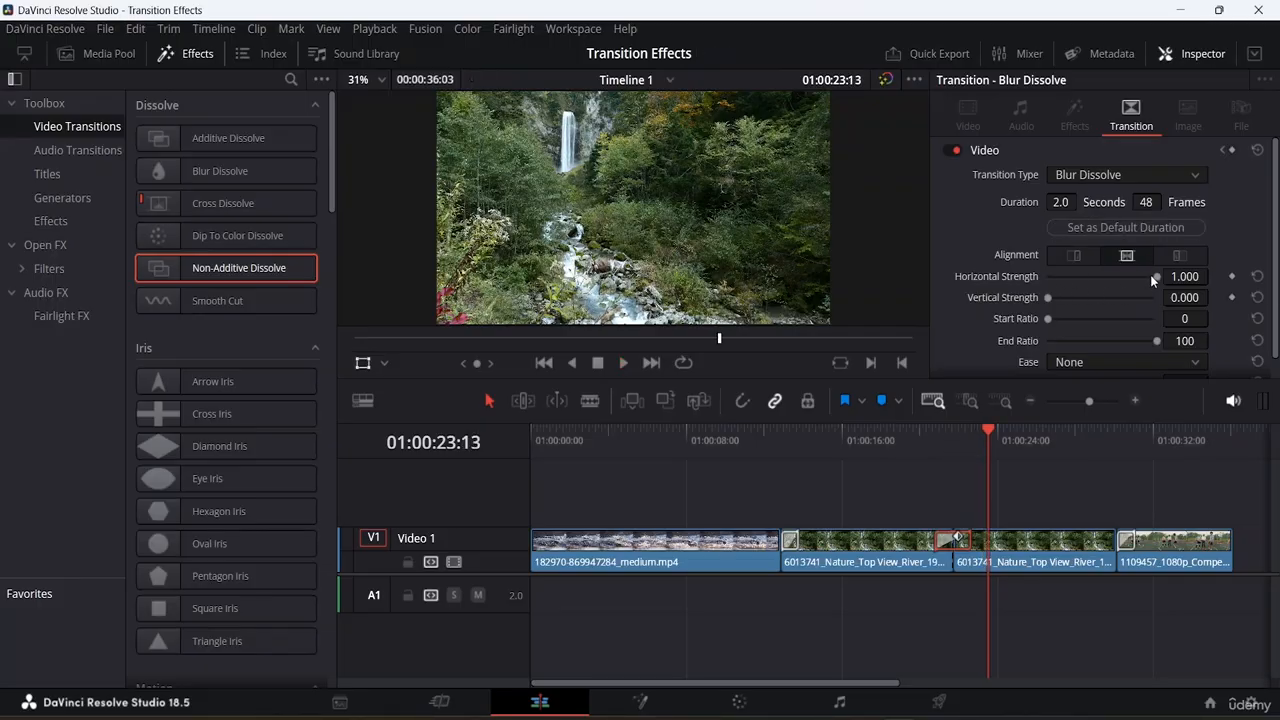
Set the Blur Dissolve's Horizontal Strength to 0.5 and play back the transition.
drag(1150, 280, 1100, 281)
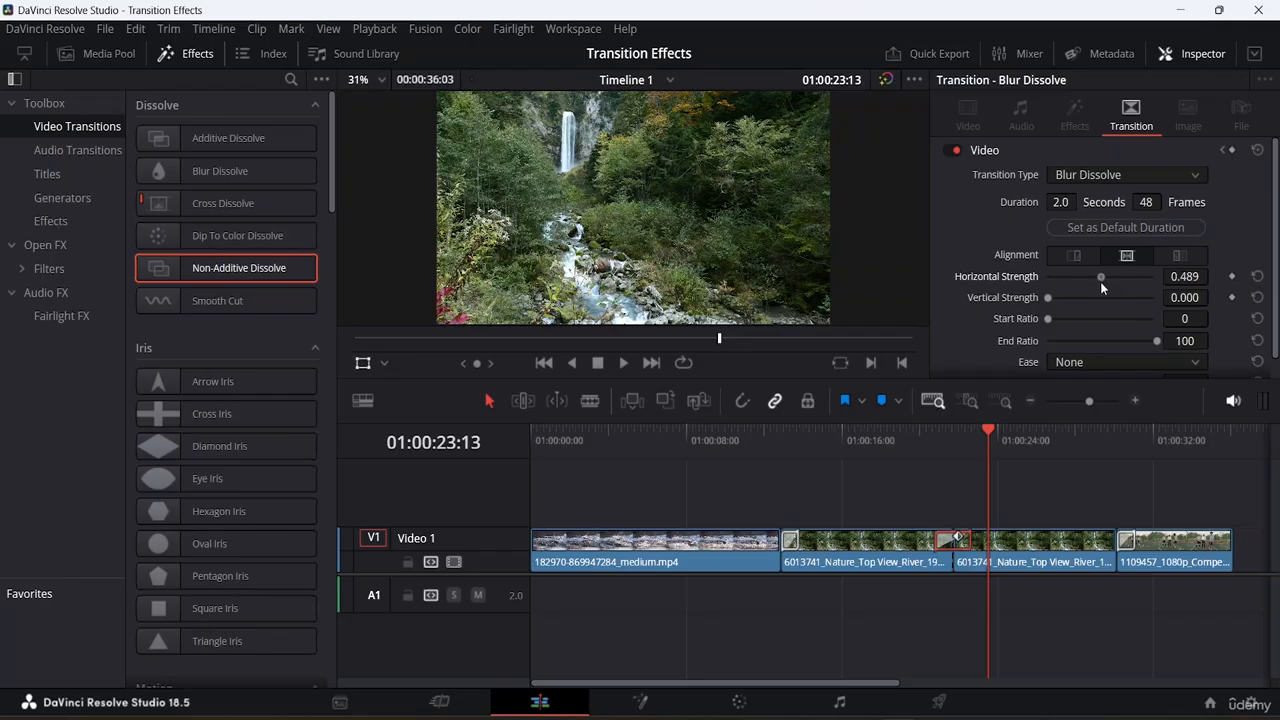
click(1191, 278)
text(1)
key(Return)
click(1182, 277)
key(BackSpace)
text(5)
key(Return)
drag(990, 441, 928, 461)
key(space)
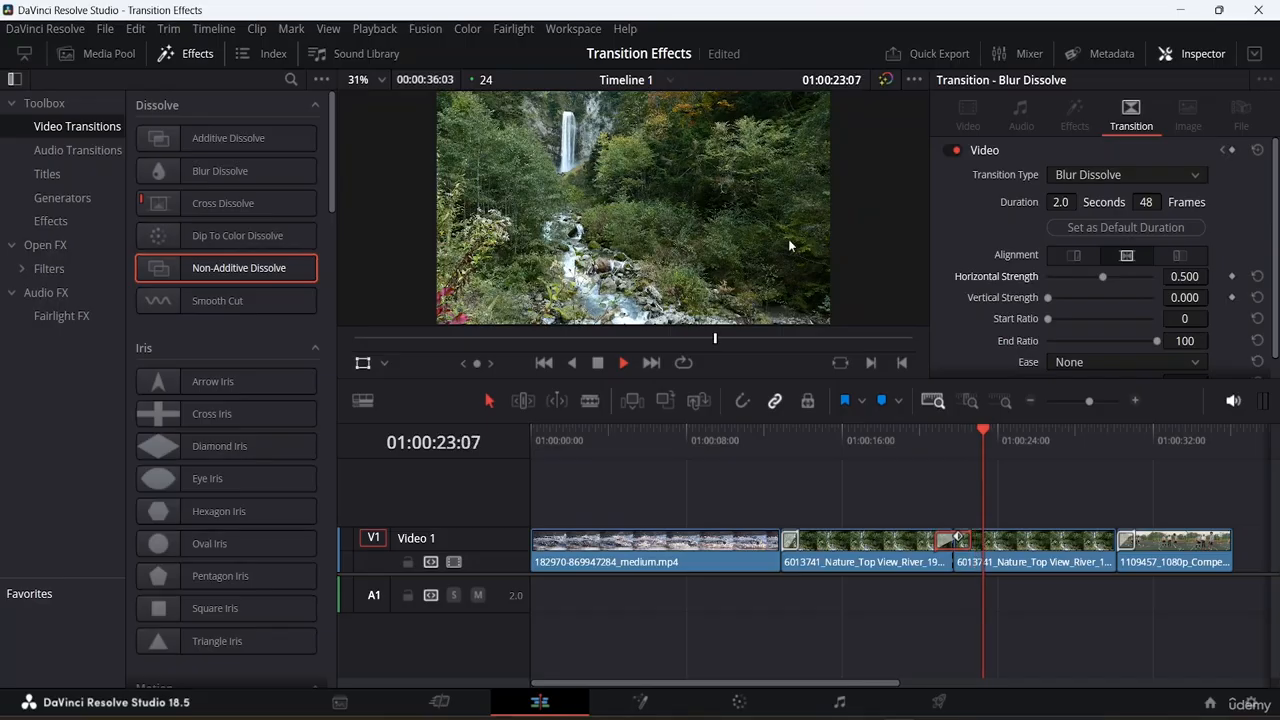
key(space)
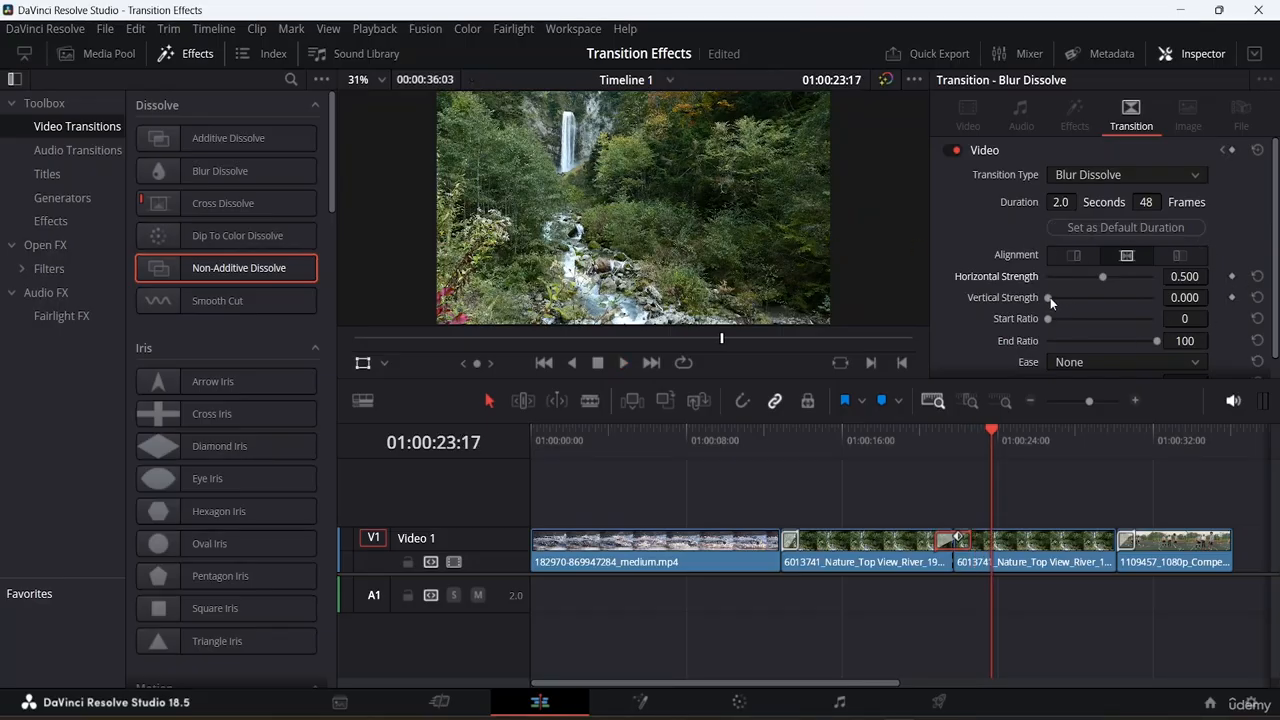
Set the Blur Dissolve's Vertical Strength to 0.5.
click(1186, 297)
text(.5)
key(Return)
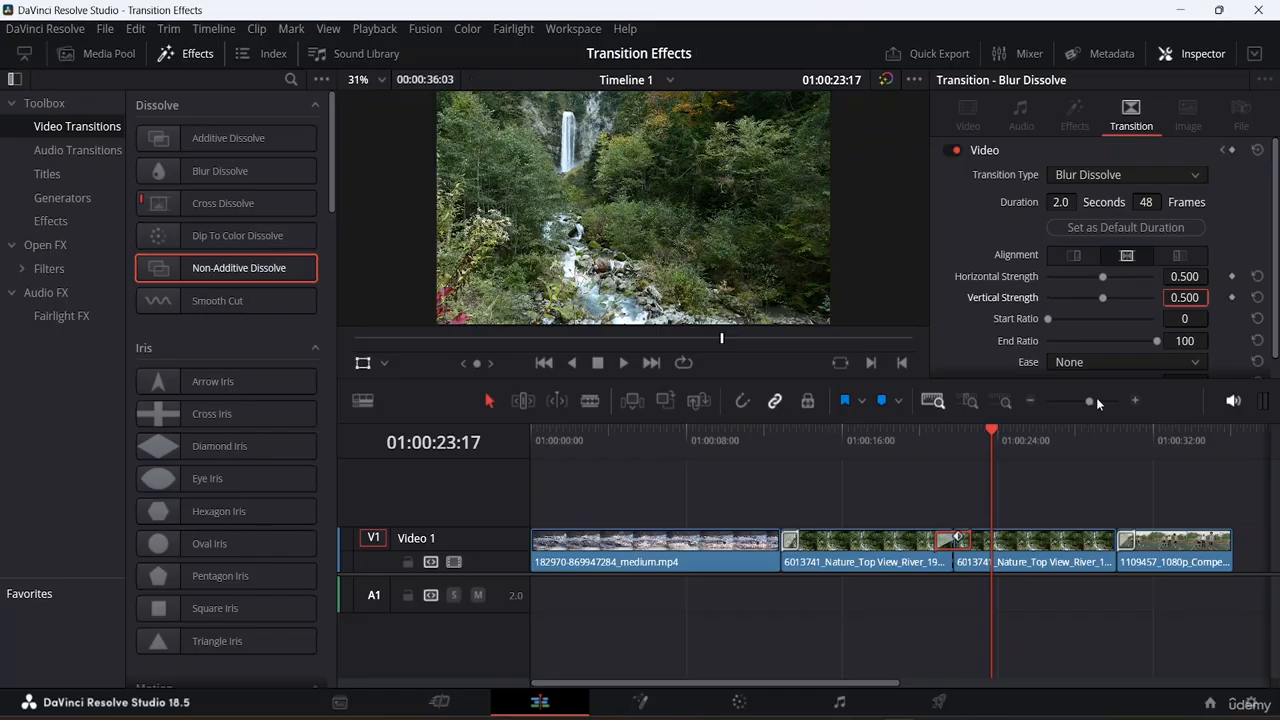
Set the Blur Dissolve's Start Ratio to 30 and End Ratio to 90, and play through the cut.
click(1196, 319)
key(BackSpace)
text(30)
key(Return)
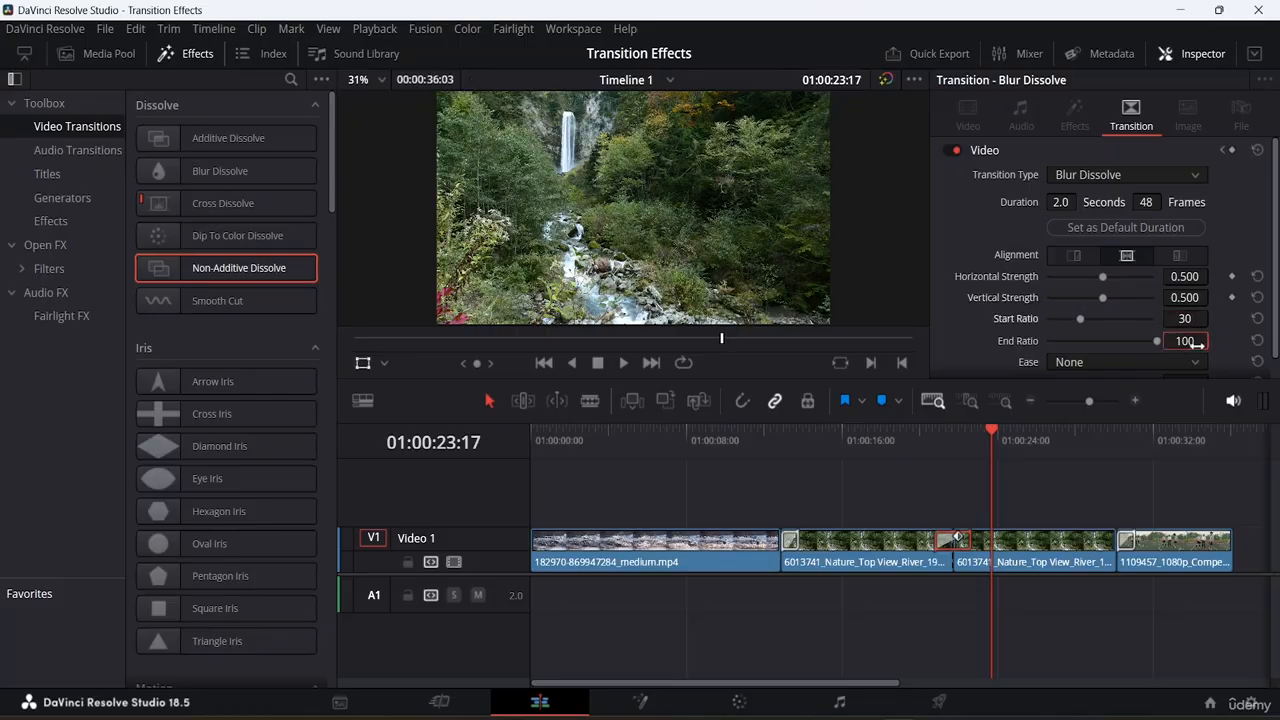
click(1196, 341)
text(90)
key(Return)
drag(988, 433, 929, 447)
key(space)
right_click(930, 448)
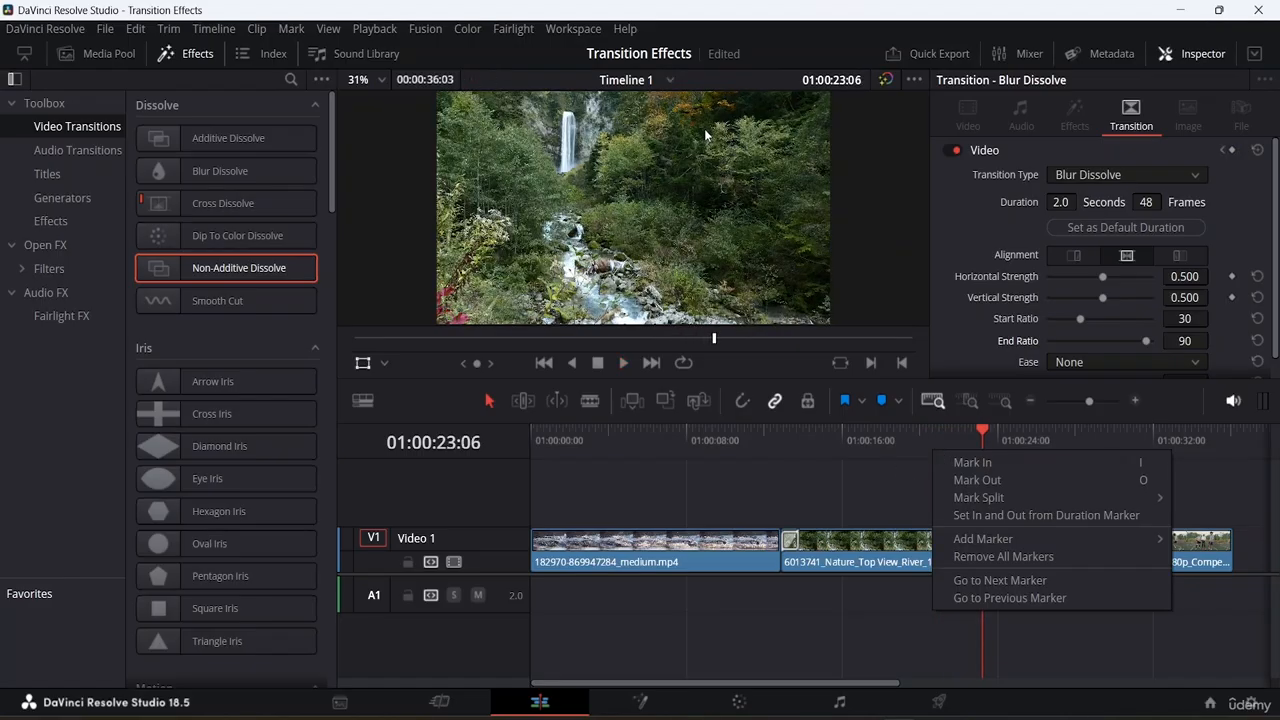
Deselect the transition and review the Out transition settings of the river clip under the playhead.
click(1240, 481)
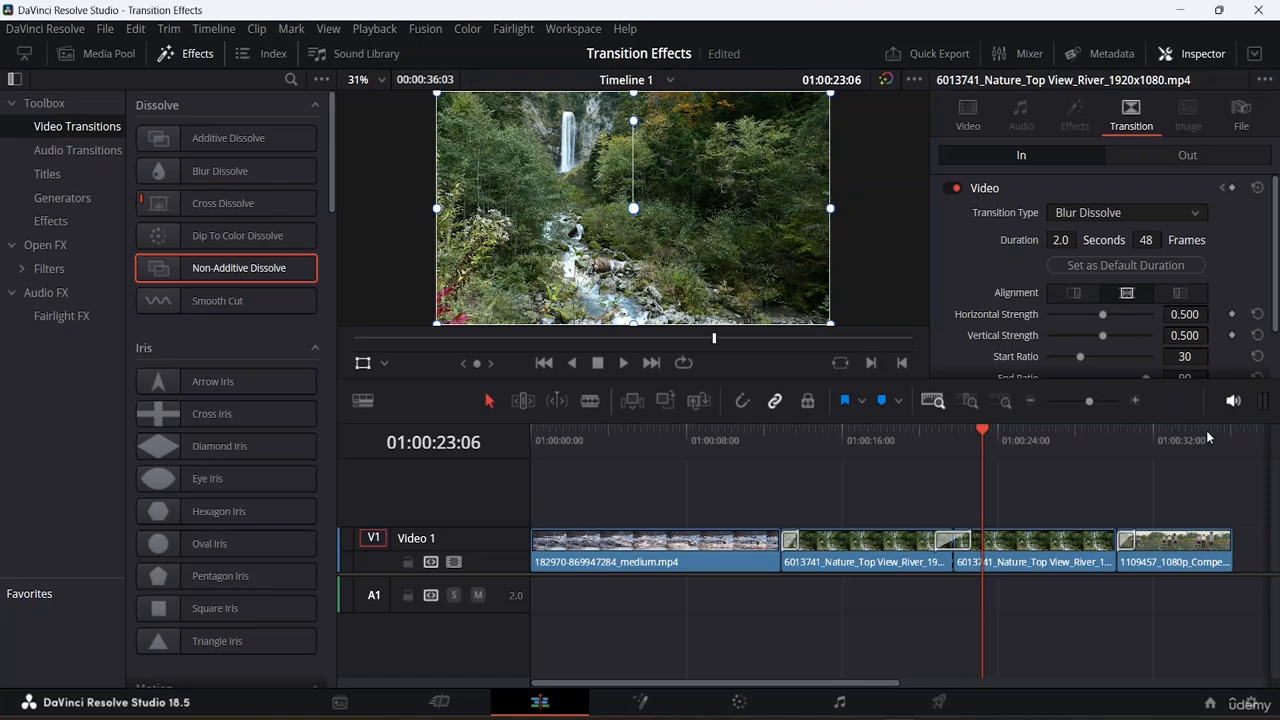
click(1187, 157)
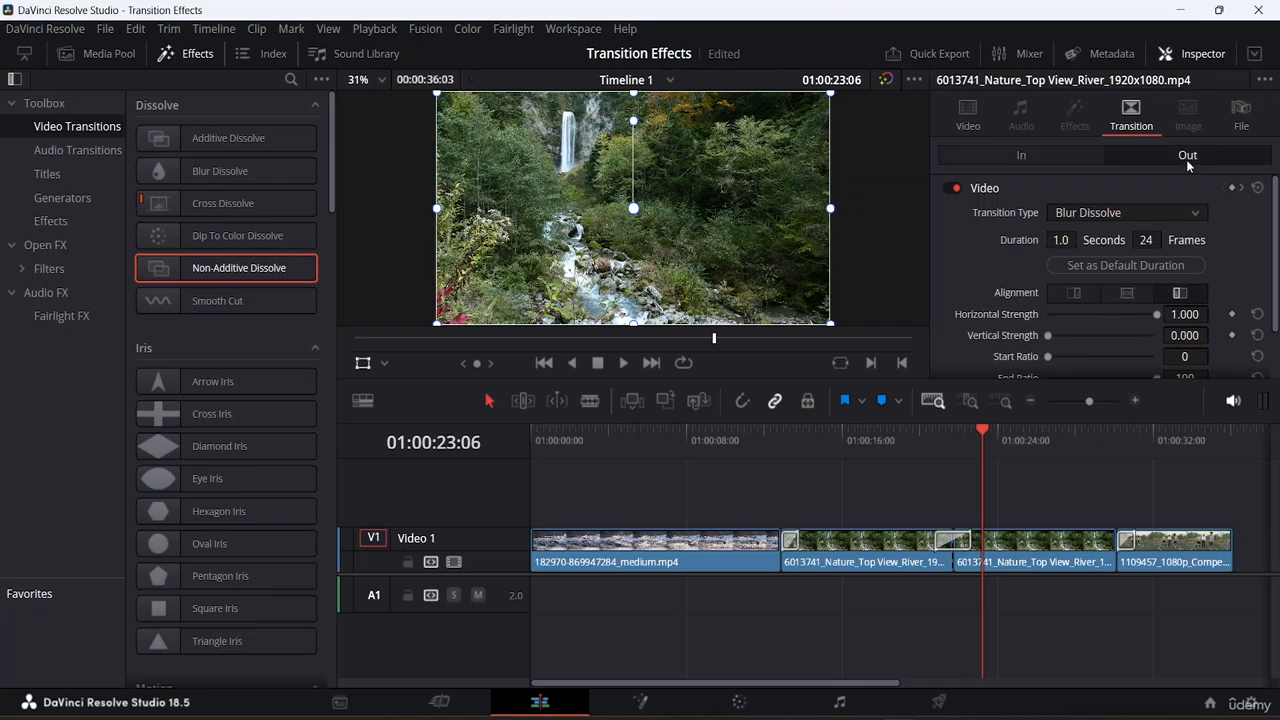
scroll(1187, 208, down, 1)
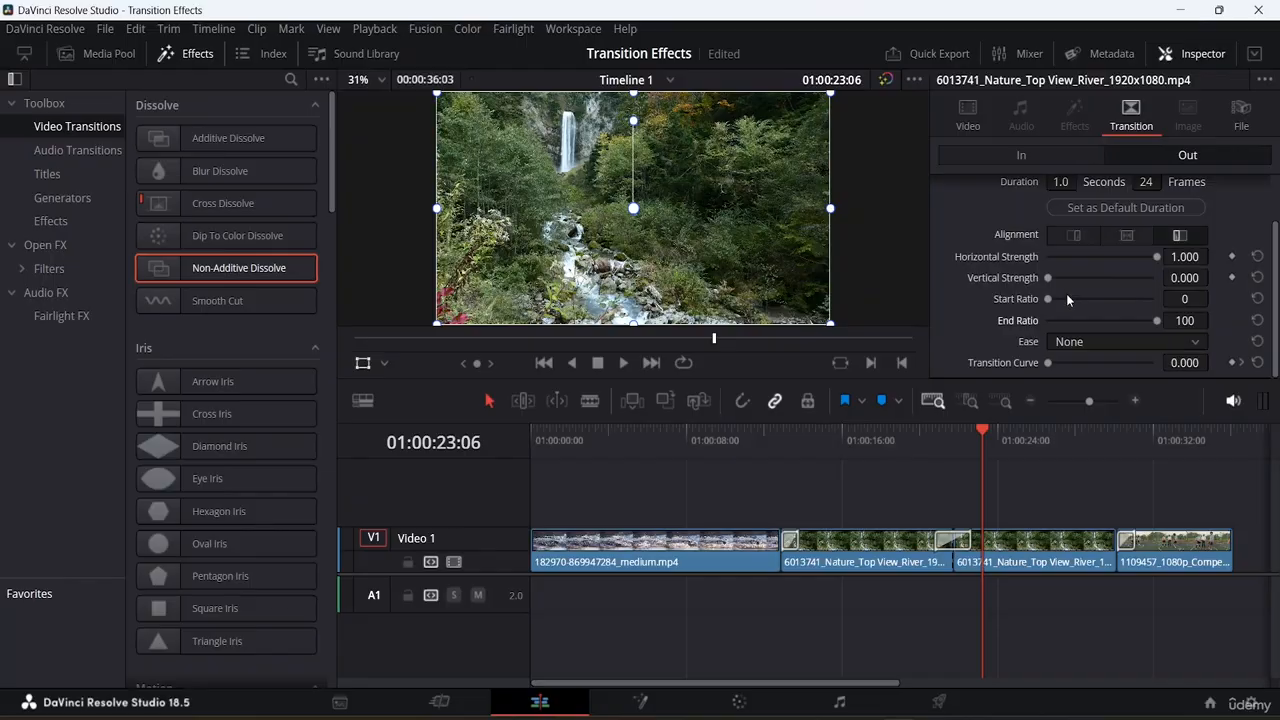